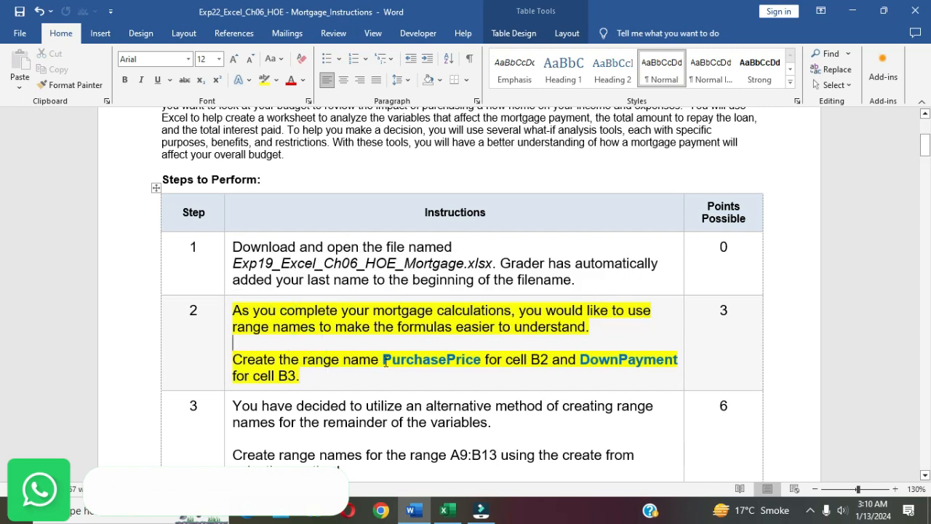
# Copy the range name PurchasePrice from step 2 of the Word instructions and switch to the Excel workbook.
pyautogui.moveTo(386, 361); pyautogui.dragTo(480, 362)
pyautogui.hotkey('ctrl', 'c')
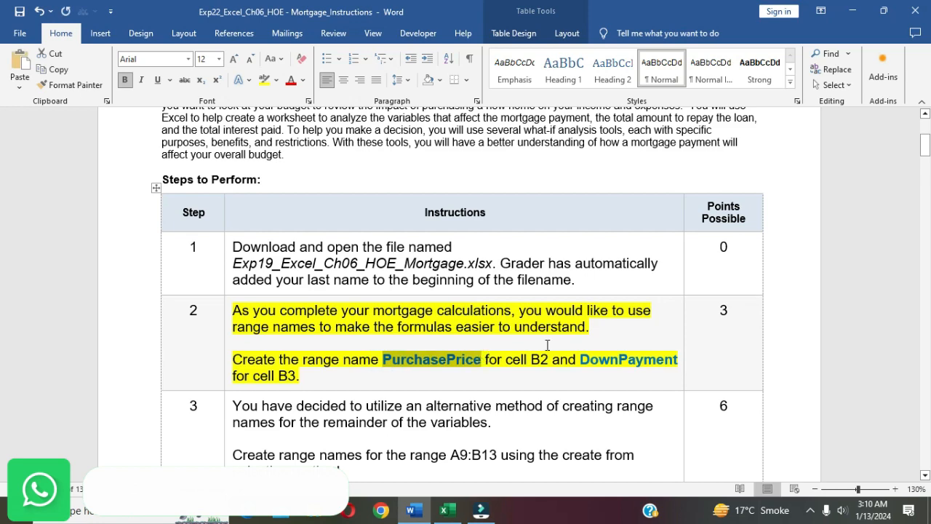
pyautogui.click(449, 510)
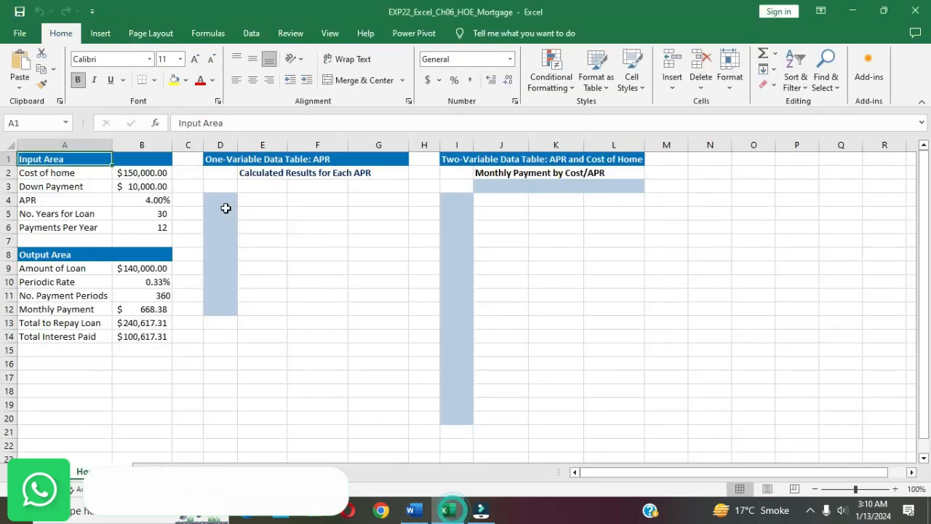
# Define the workbook-level name PurchasePrice for cell B2 with the Name Manager.
pyautogui.click(158, 174)
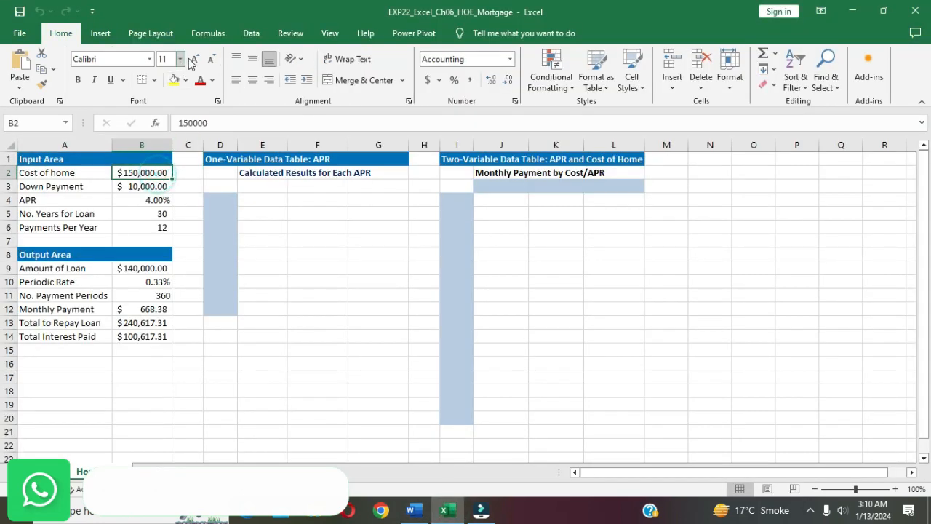
pyautogui.click(208, 34)
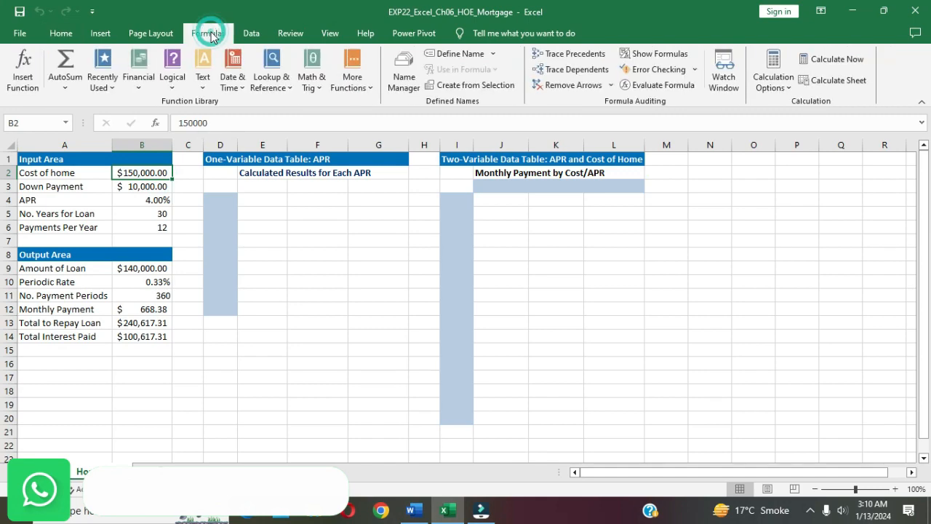
pyautogui.click(402, 66)
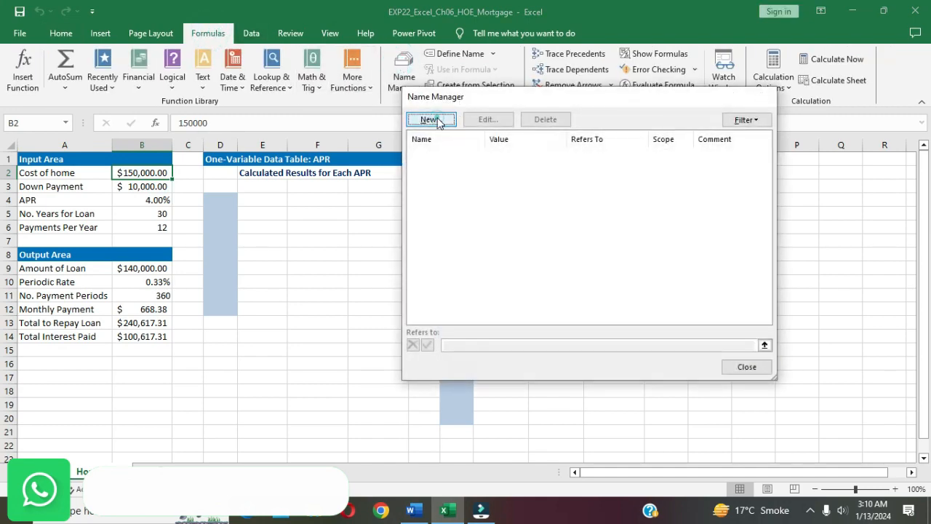
pyautogui.click(434, 119)
pyautogui.write('PurchasePrice')
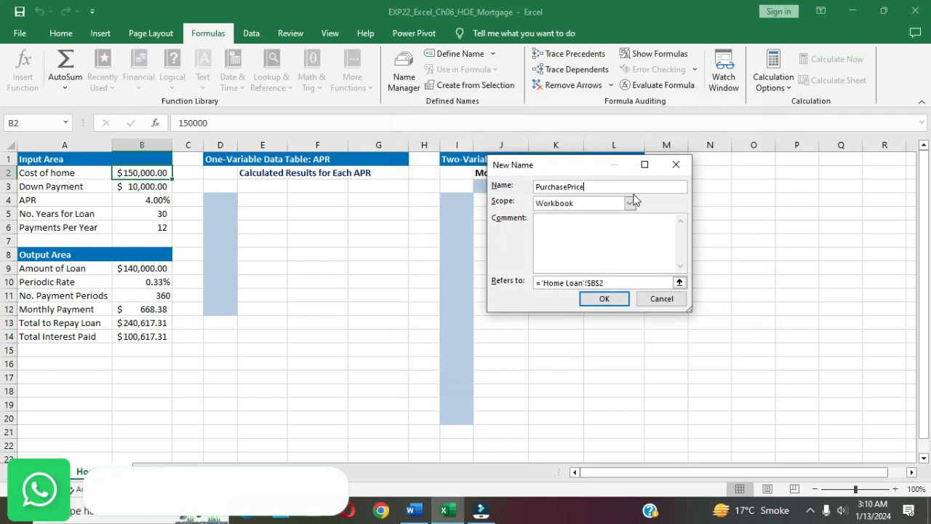
pyautogui.click(601, 299)
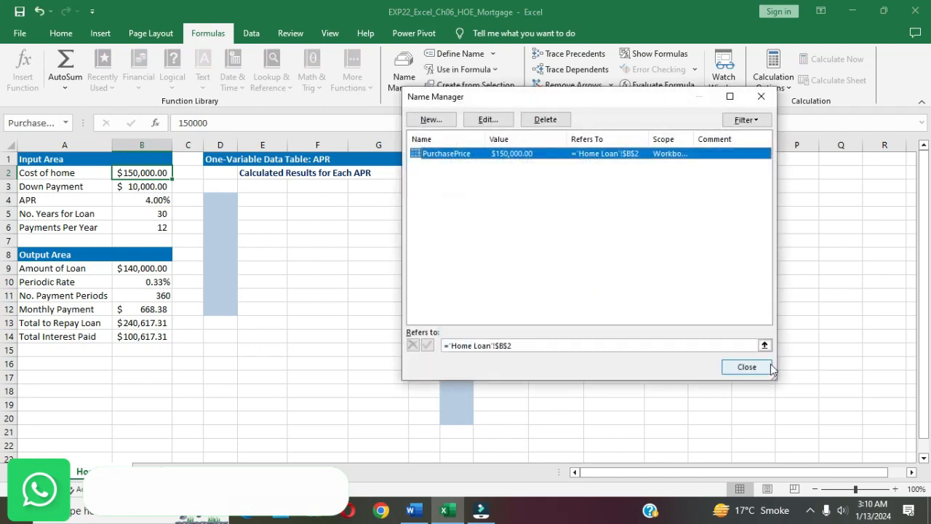
pyautogui.click(742, 370)
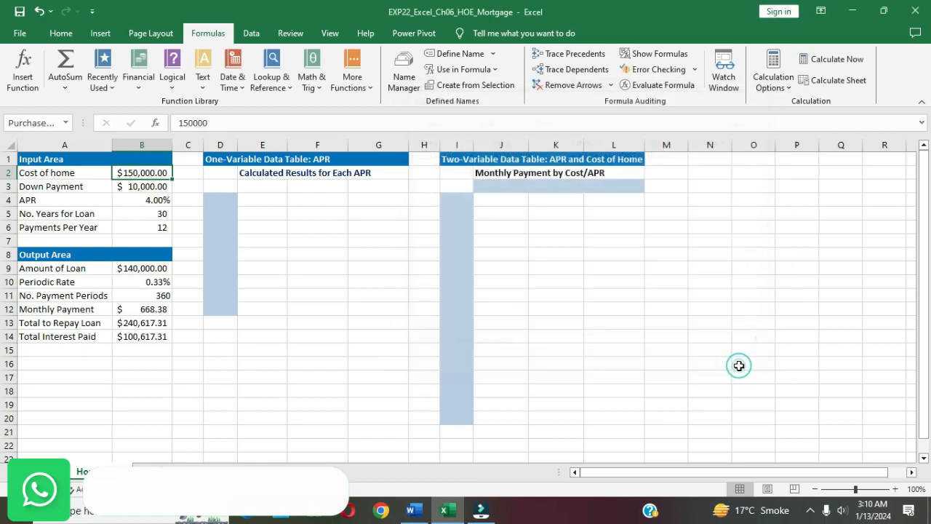
# Switch to the Word instructions, copy the range name DownPayment from step 2, and return to Excel.
pyautogui.click(415, 512)
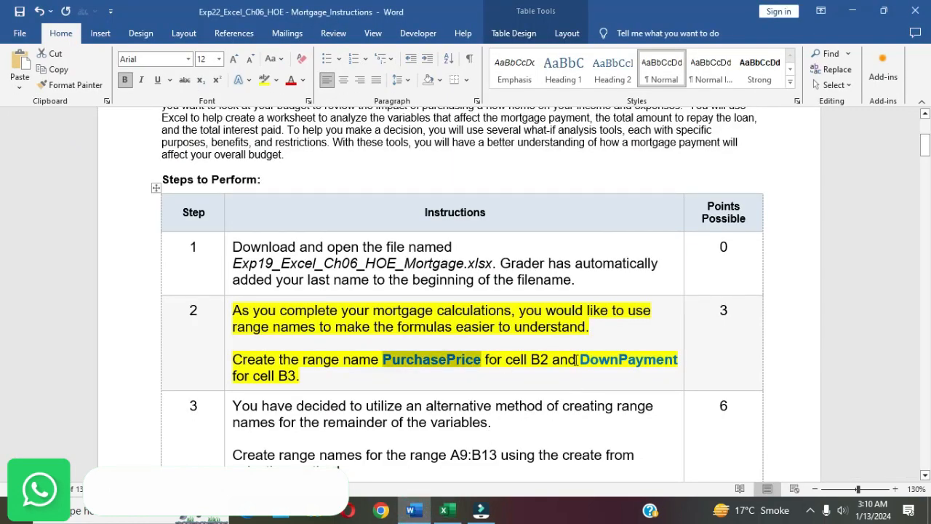
pyautogui.moveTo(583, 359); pyautogui.dragTo(678, 360)
pyautogui.moveTo(580, 360); pyautogui.dragTo(680, 358)
pyautogui.hotkey('ctrl', 'c')
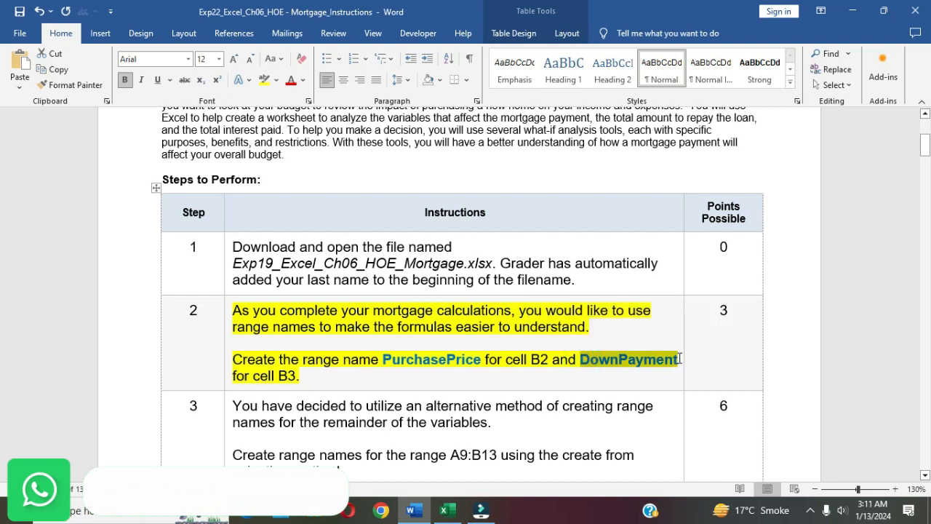
pyautogui.click(445, 509)
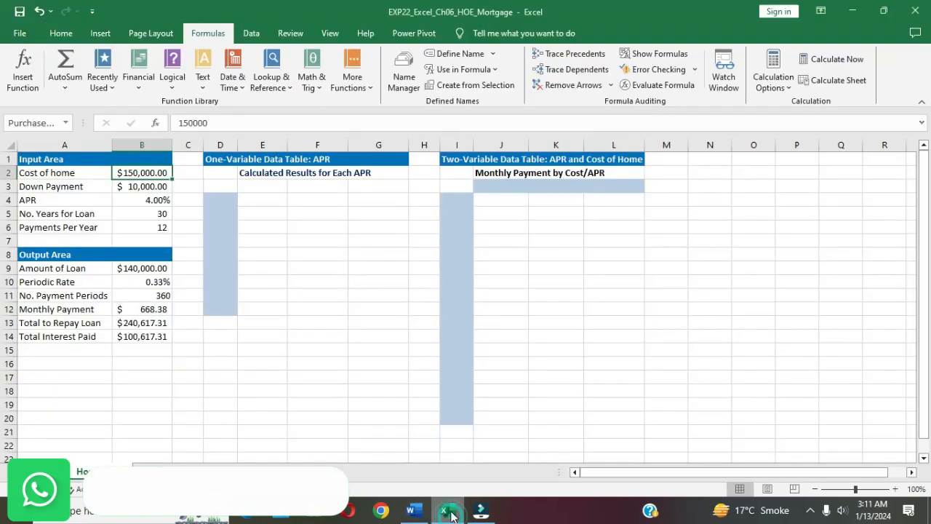
# Define the workbook-level name DownPayment for cell B3 with the Name Manager.
pyautogui.click(158, 187)
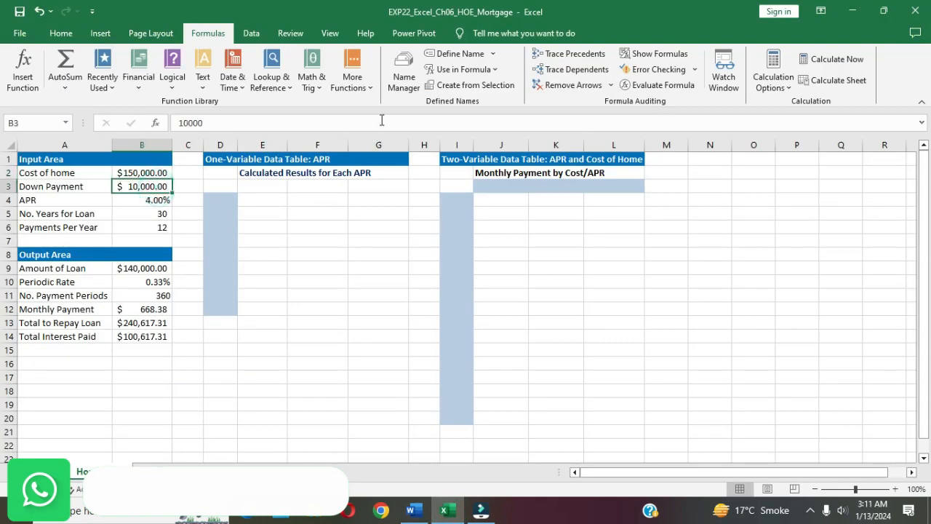
pyautogui.click(395, 73)
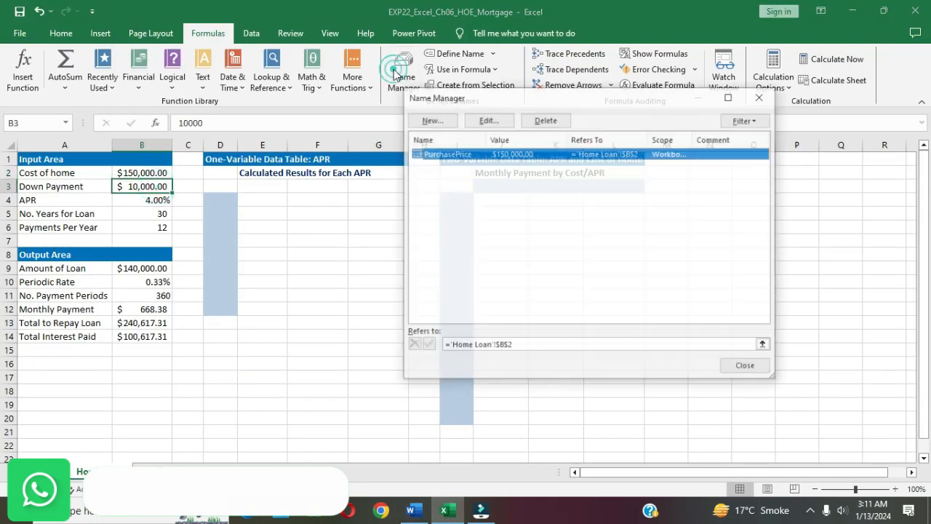
pyautogui.click(440, 120)
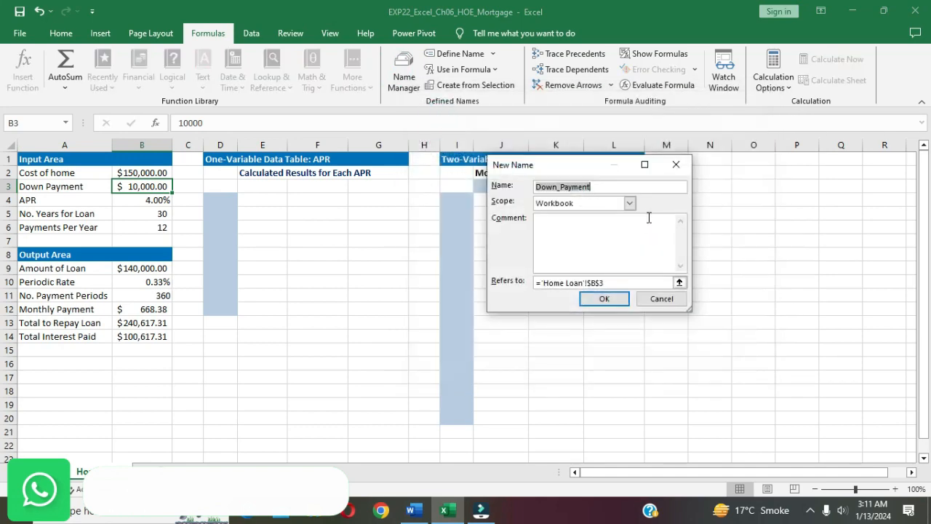
pyautogui.write('DownPayment')
pyautogui.click(600, 299)
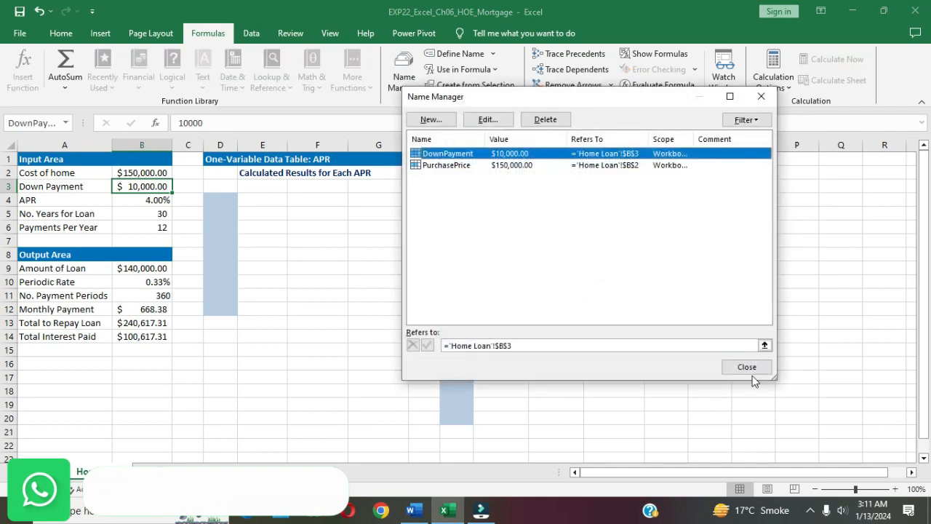
pyautogui.click(747, 368)
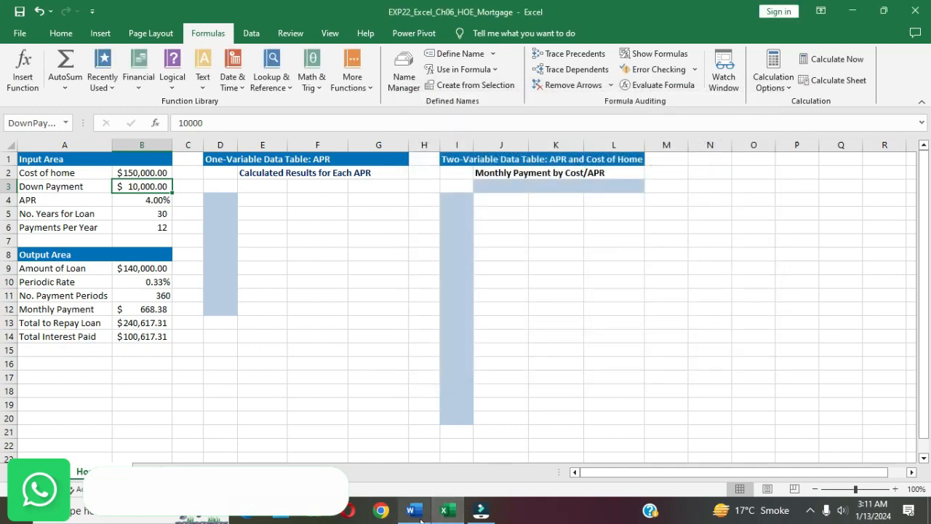
# Switch to the Word instructions and remove the yellow highlight from the text of step 2.
pyautogui.click(414, 511)
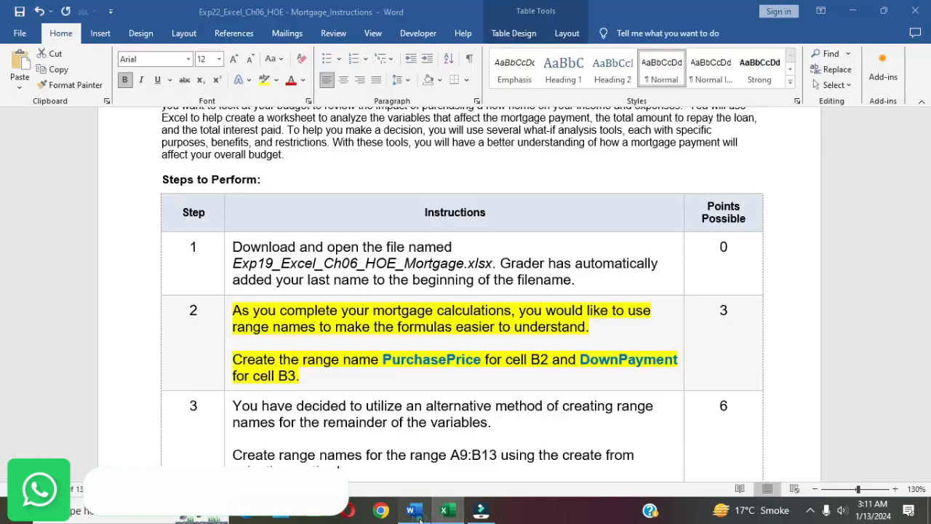
pyautogui.click(571, 355)
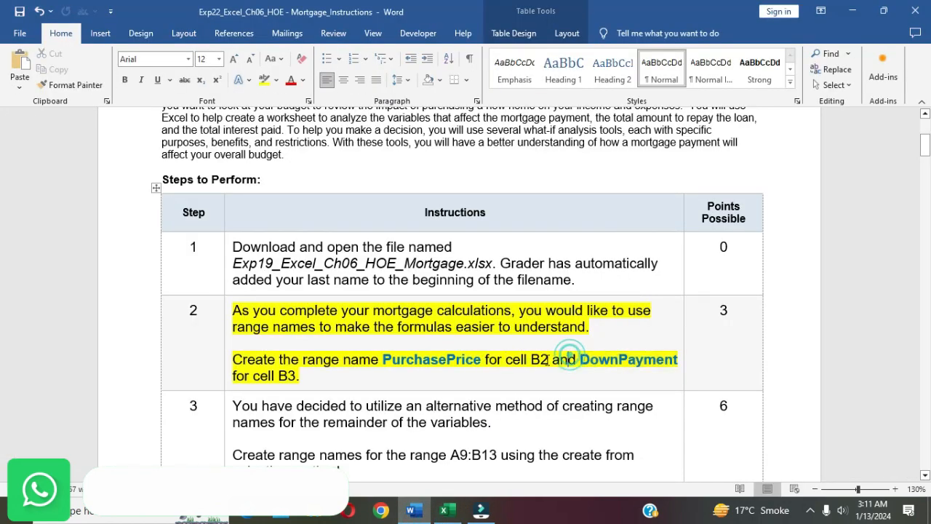
pyautogui.click(229, 312)
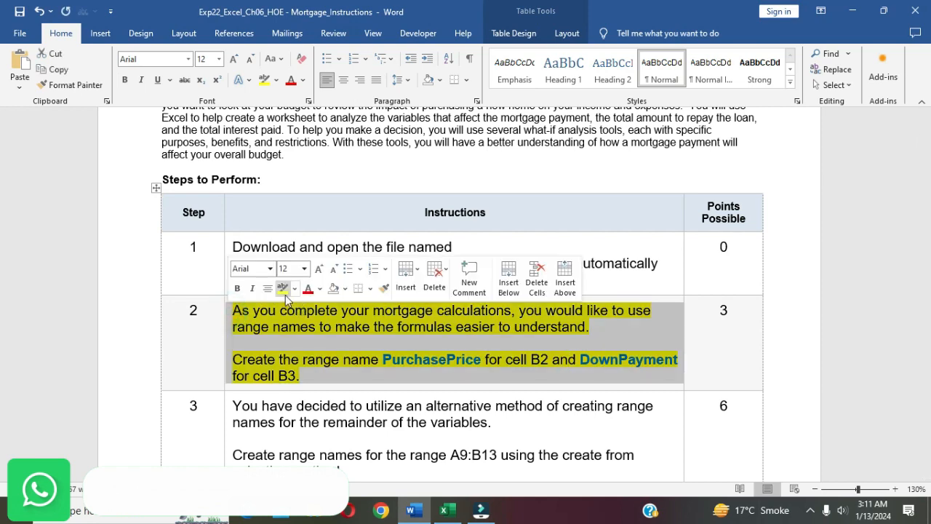
pyautogui.click(343, 359)
# Highlight the instruction text of step 3 in yellow.
pyautogui.scroll(-3, 348, 353)
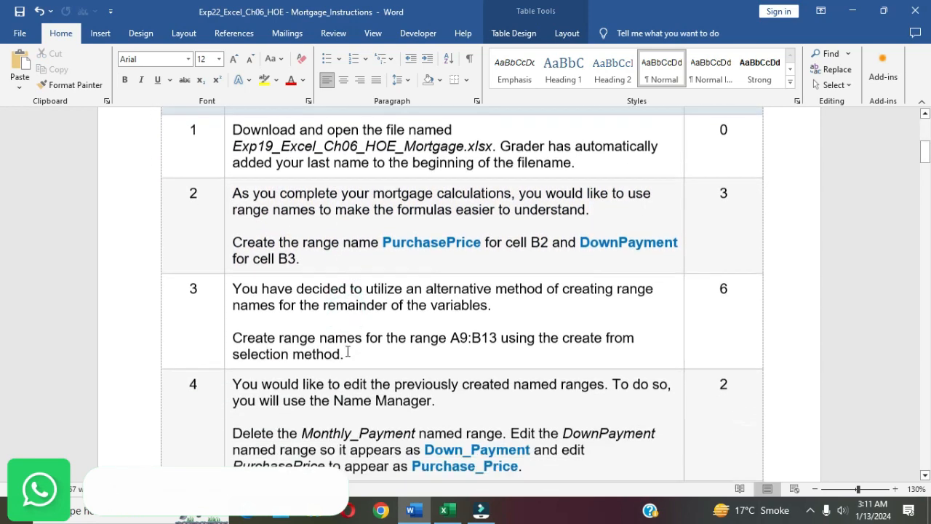
pyautogui.scroll(-1, 347, 351)
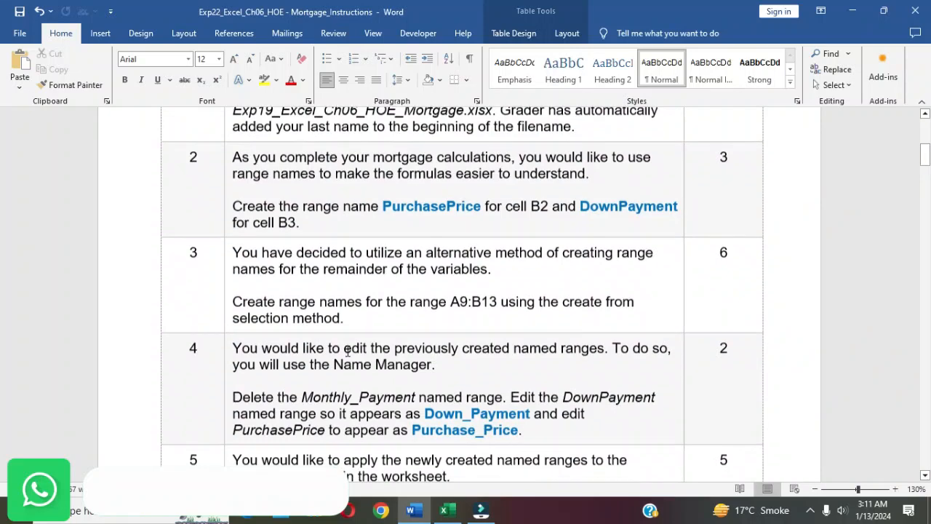
pyautogui.click(228, 255)
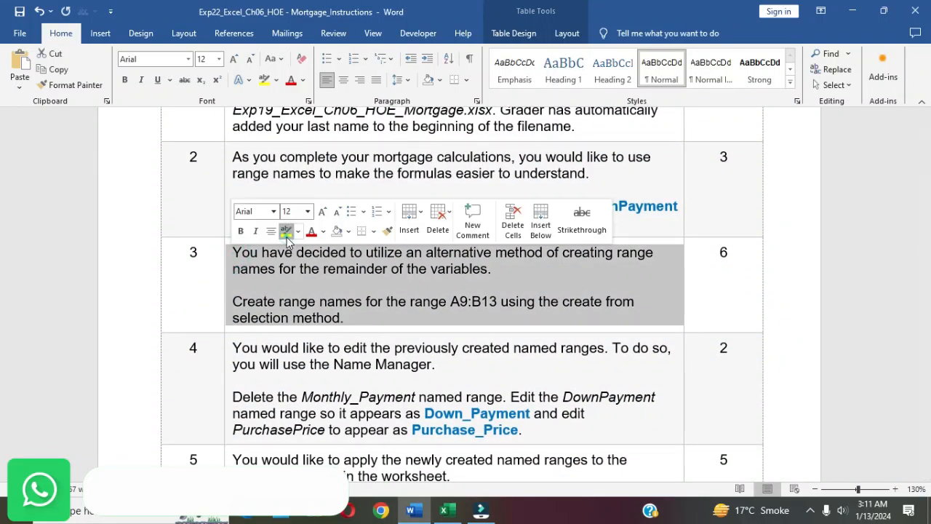
pyautogui.click(286, 231)
pyautogui.click(361, 301)
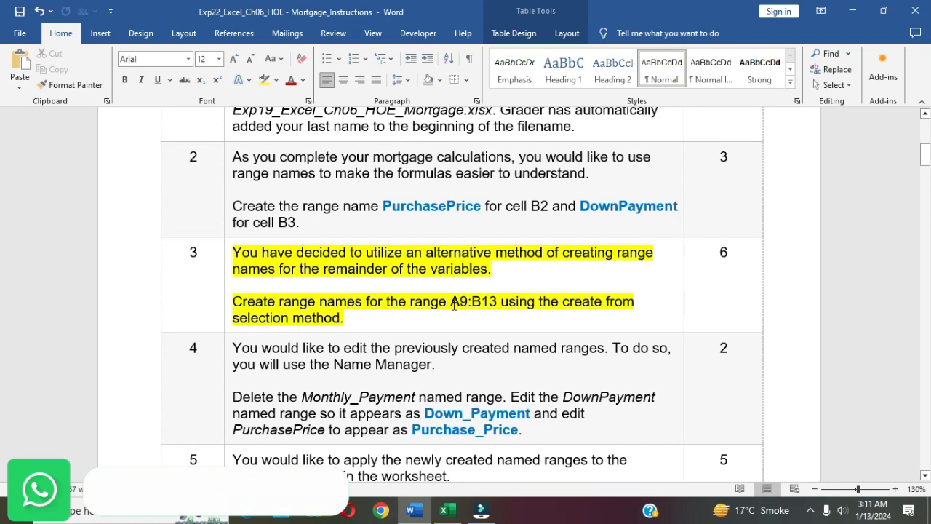
# Copy the range reference A9:B13 from step 3 of the instructions and switch to the Excel workbook.
pyautogui.moveTo(451, 302); pyautogui.dragTo(499, 304)
pyautogui.hotkey('ctrl', 'c')
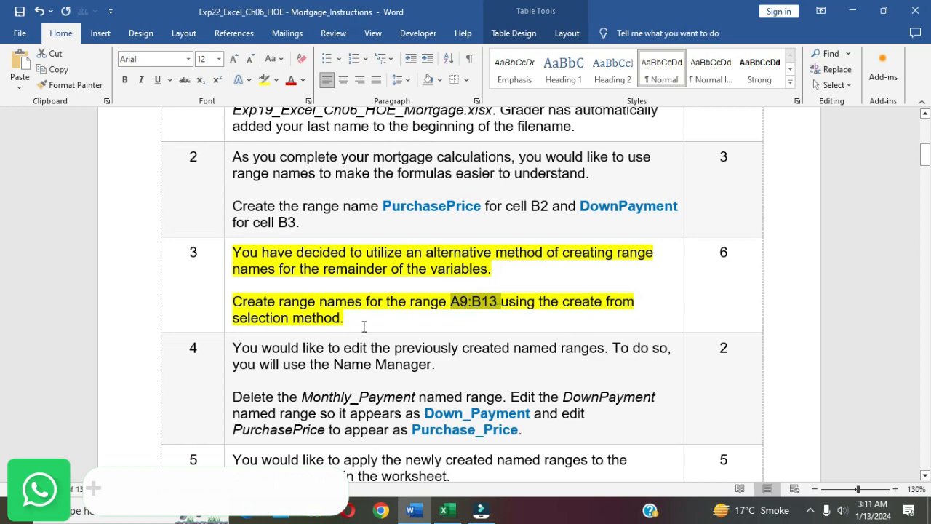
pyautogui.click(445, 510)
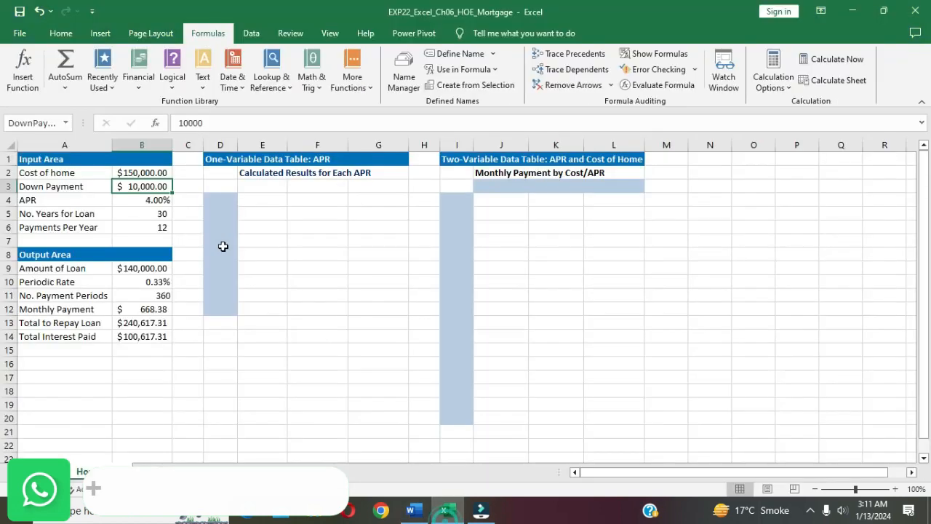
# Select the range A9:B13 and create range names from the selection using the labels in its left column.
pyautogui.click(54, 120)
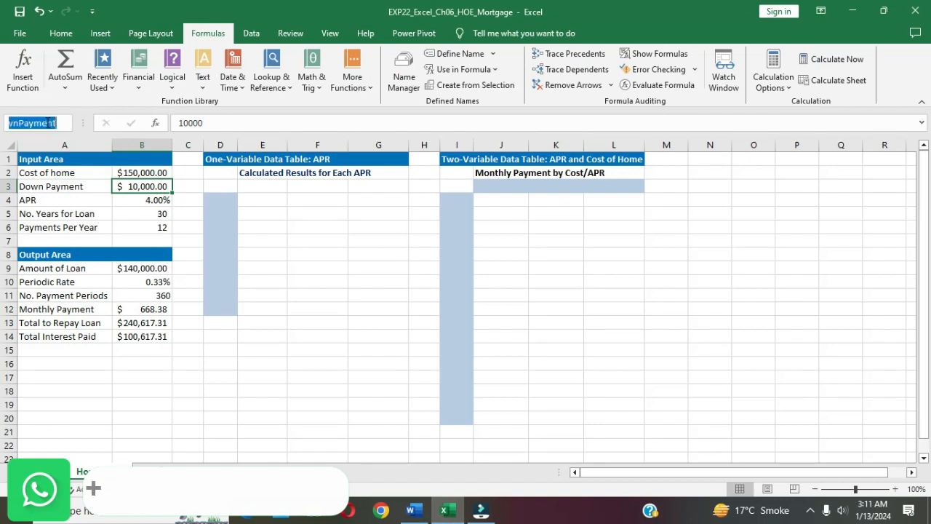
pyautogui.hotkey('ctrl', 'v')
pyautogui.press('Return')
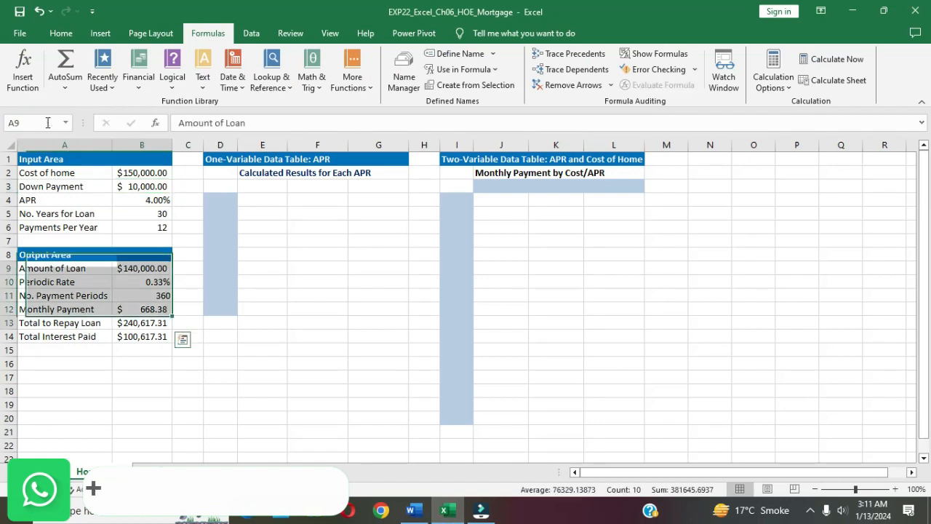
pyautogui.click(467, 84)
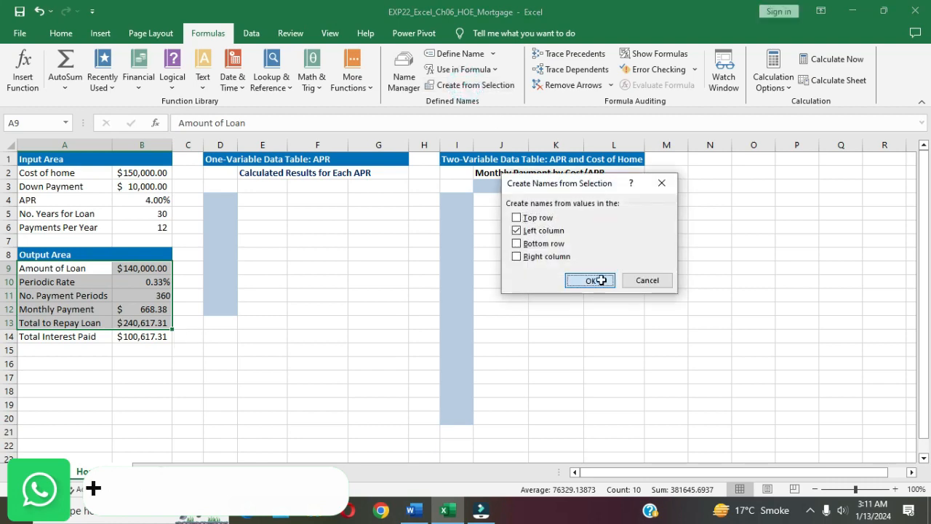
pyautogui.click(602, 281)
pyautogui.click(522, 389)
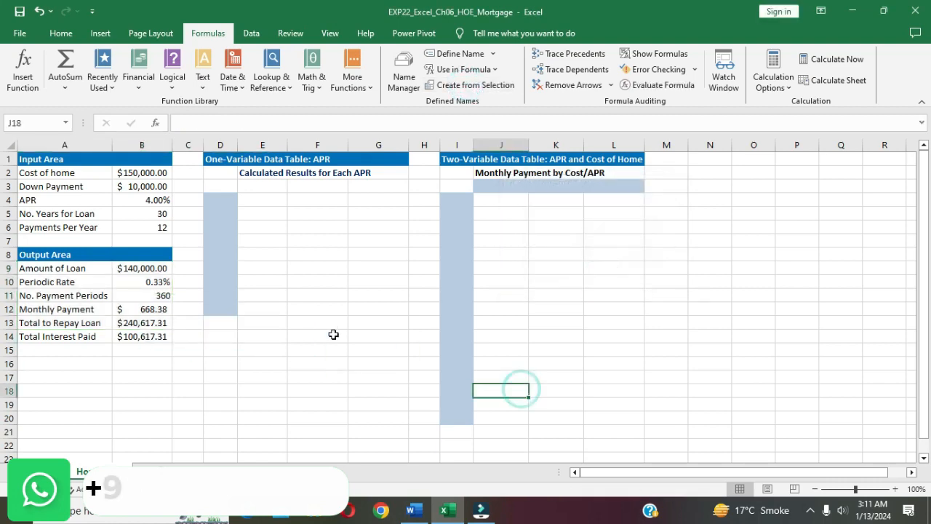
# Switch to the Word instructions and remove the yellow highlight from the text of step 3.
pyautogui.click(415, 509)
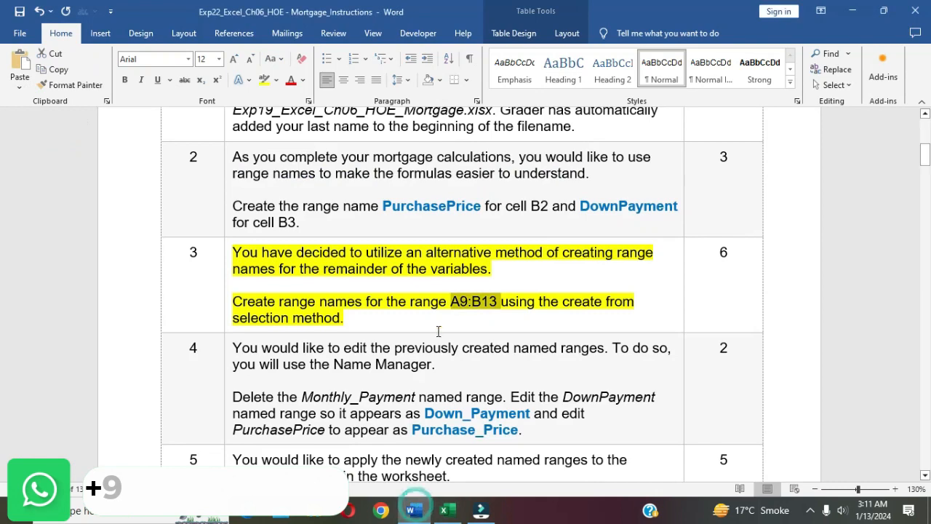
pyautogui.click(441, 299)
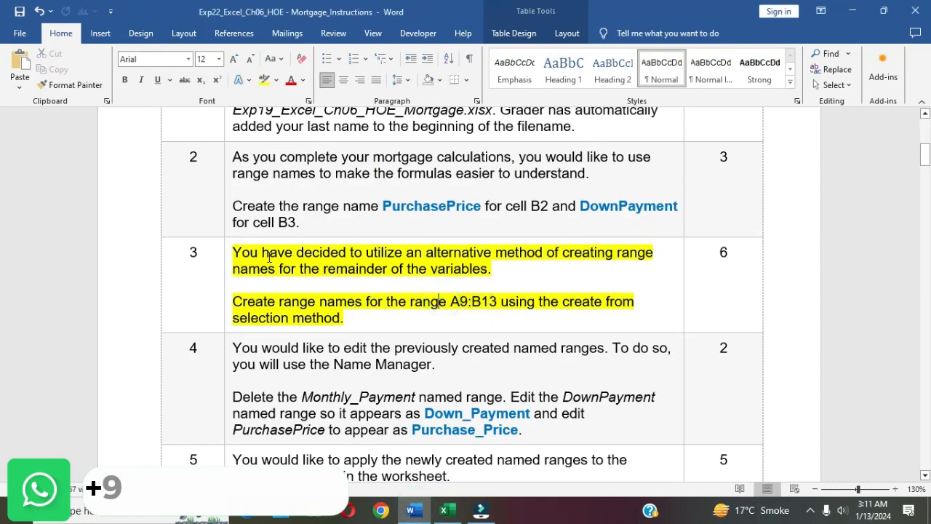
pyautogui.click(227, 258)
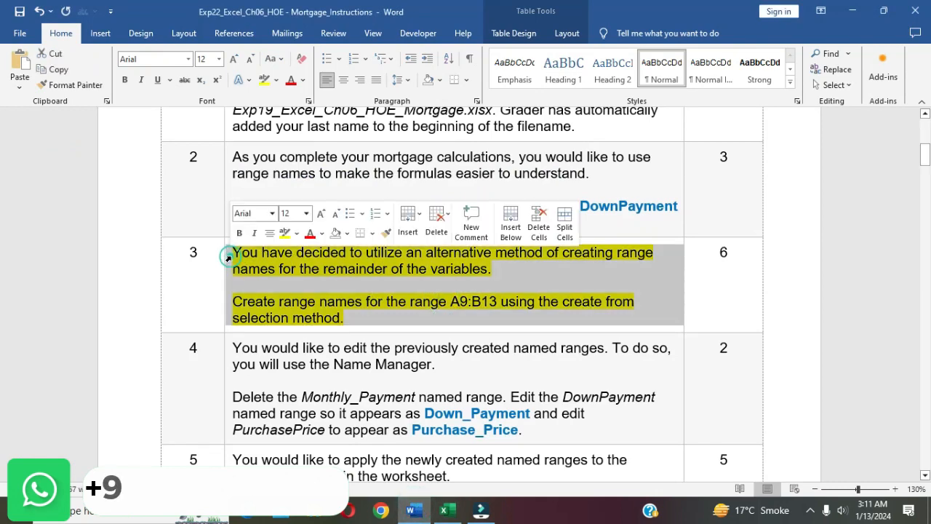
pyautogui.click(285, 240)
pyautogui.click(410, 307)
# Highlight the instruction text of step 4 in yellow.
pyautogui.scroll(-2, 411, 309)
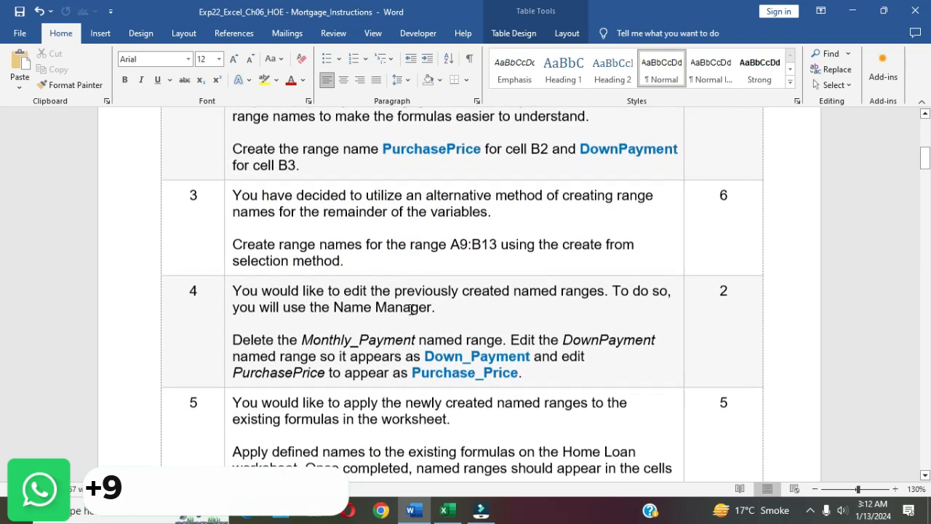
pyautogui.scroll(-3, 411, 308)
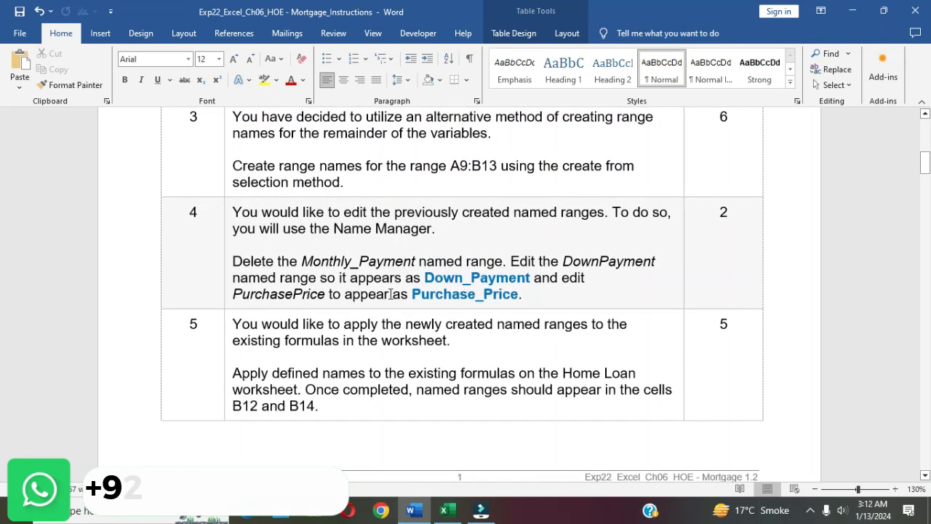
pyautogui.click(227, 215)
pyautogui.click(284, 188)
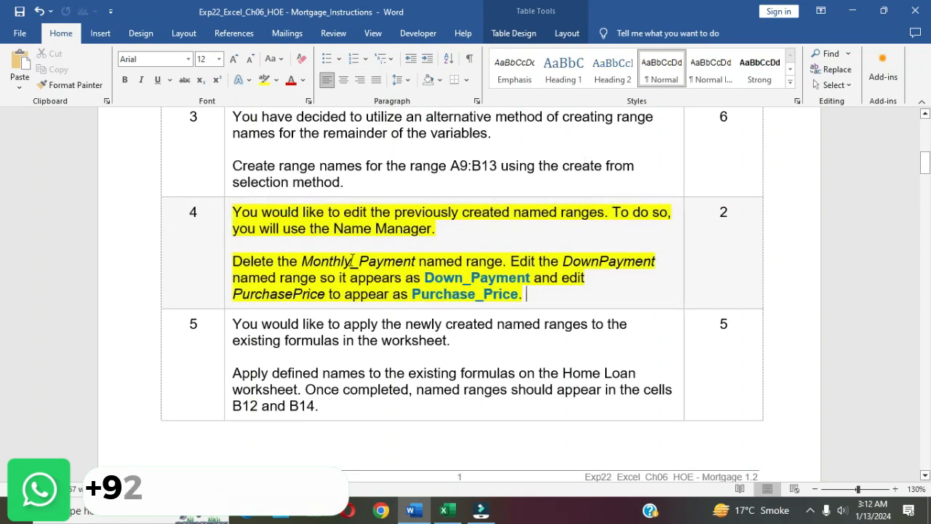
# Switch to the Excel workbook and delete the Monthly_Payment named range in the Name Manager.
pyautogui.click(352, 260)
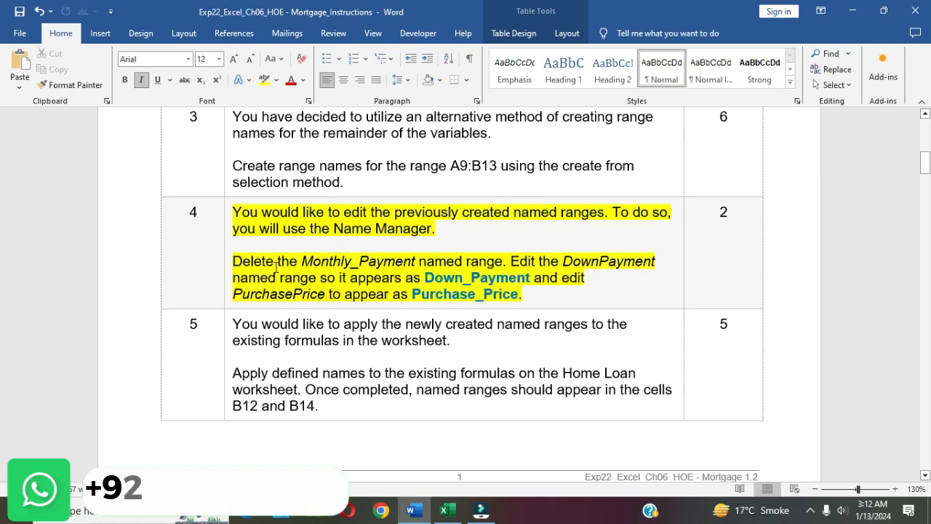
pyautogui.moveTo(237, 261); pyautogui.dragTo(502, 262)
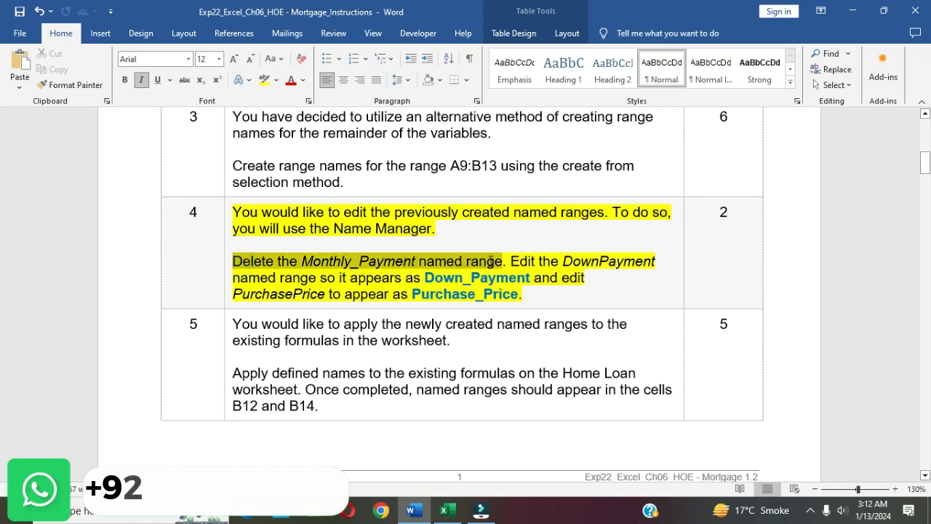
pyautogui.click(452, 507)
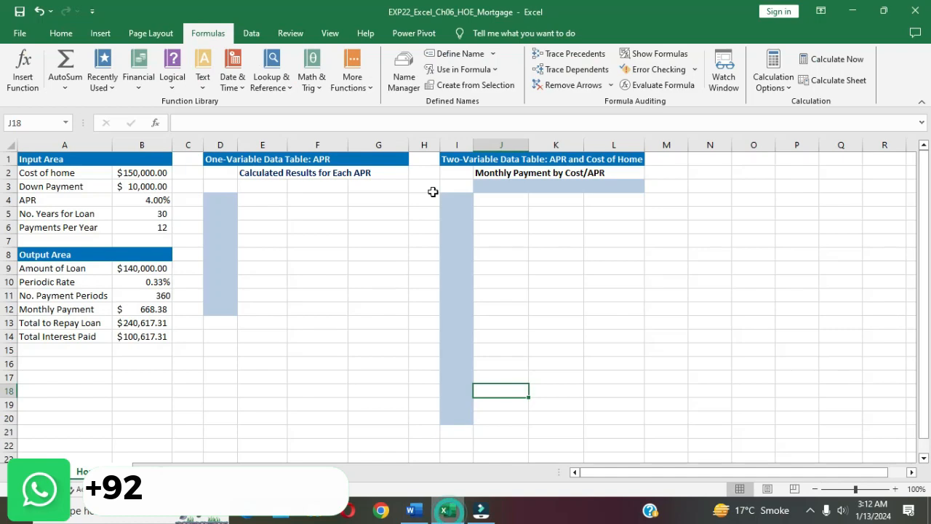
pyautogui.click(406, 71)
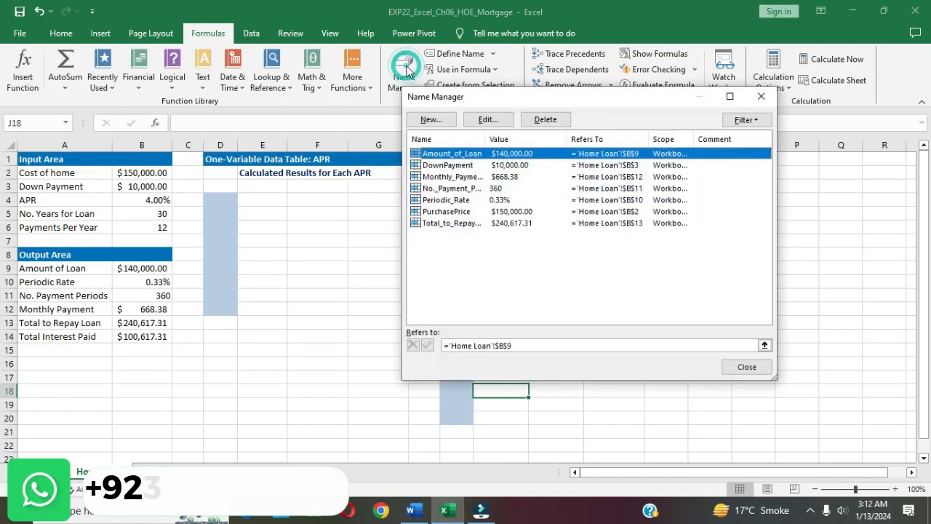
pyautogui.click(469, 177)
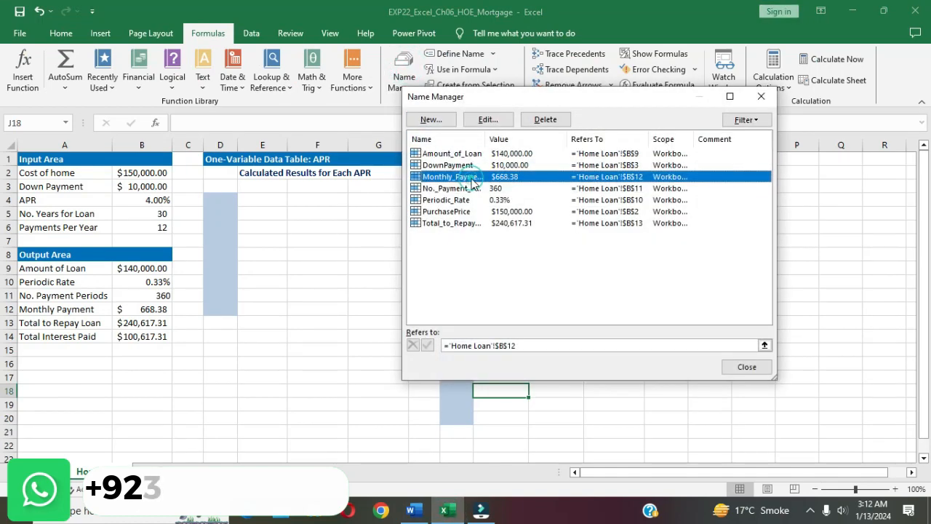
pyautogui.click(546, 120)
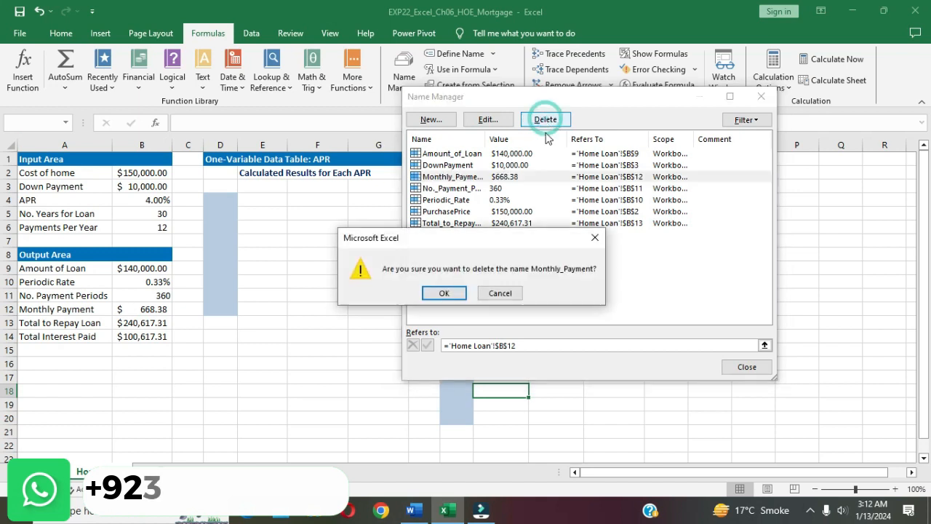
pyautogui.click(444, 294)
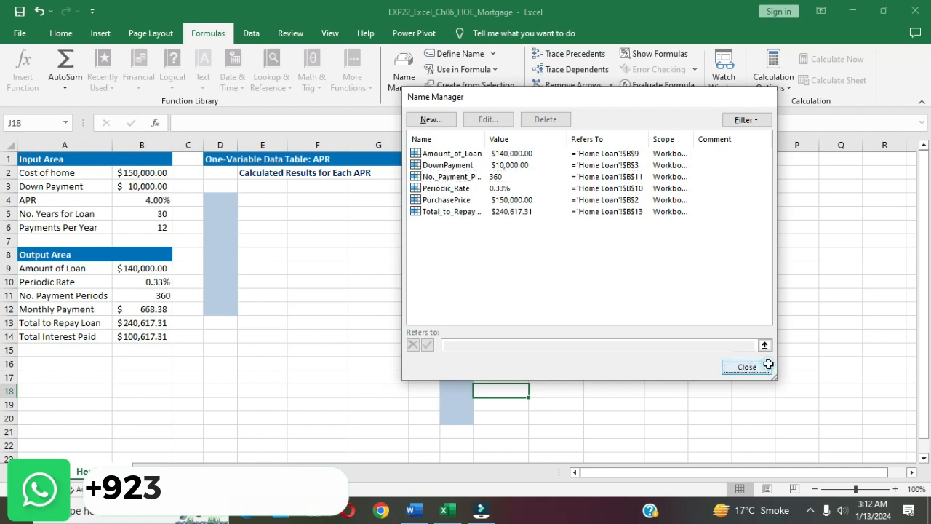
pyautogui.click(763, 366)
# Switch to the Word instructions, copy the new name Down_Payment from step 4 and return to the Excel workbook.
pyautogui.click(411, 509)
pyautogui.moveTo(233, 261); pyautogui.dragTo(501, 264)
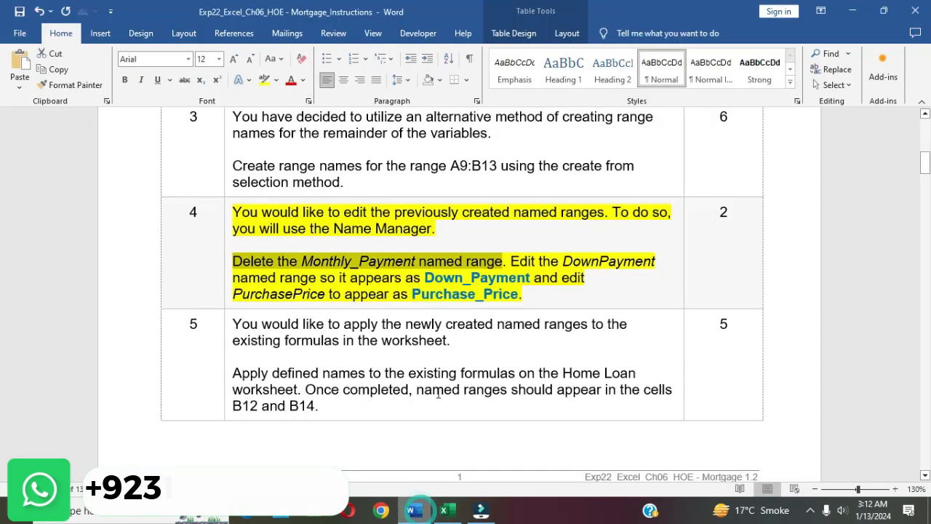
pyautogui.click(526, 294)
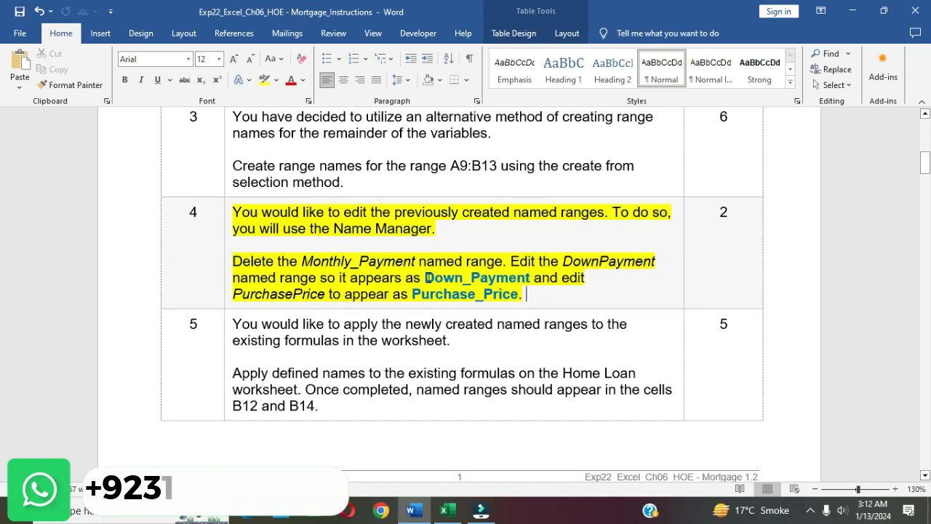
pyautogui.moveTo(426, 277); pyautogui.dragTo(518, 277)
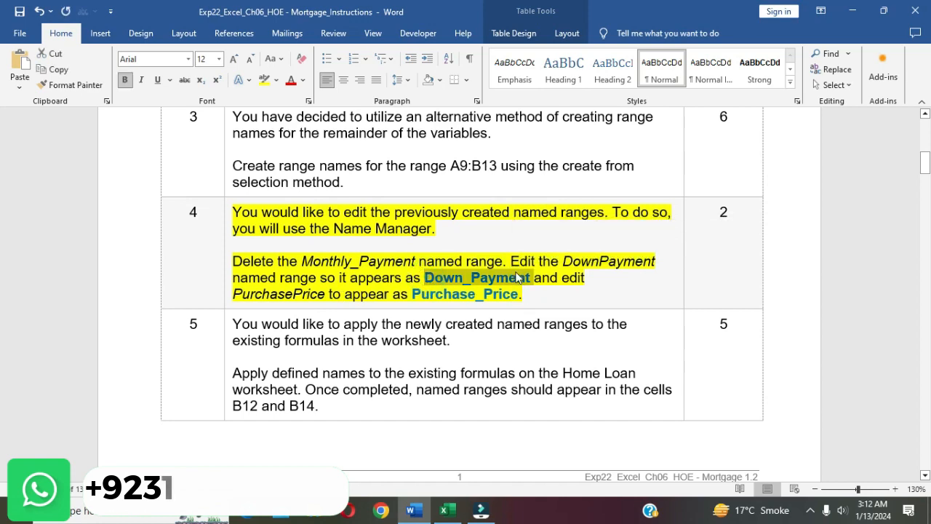
pyautogui.click(445, 509)
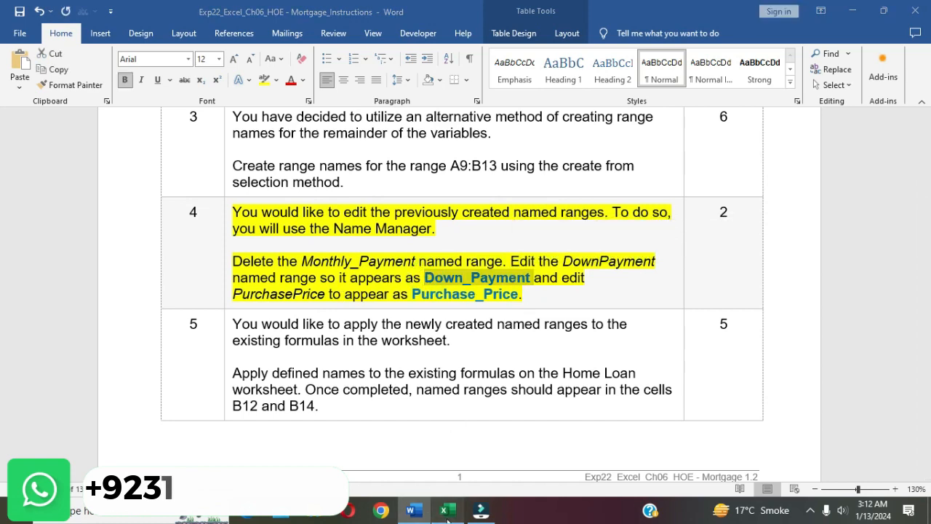
# Rename the DownPayment named range as Down_Payment in the Name Manager.
pyautogui.click(410, 64)
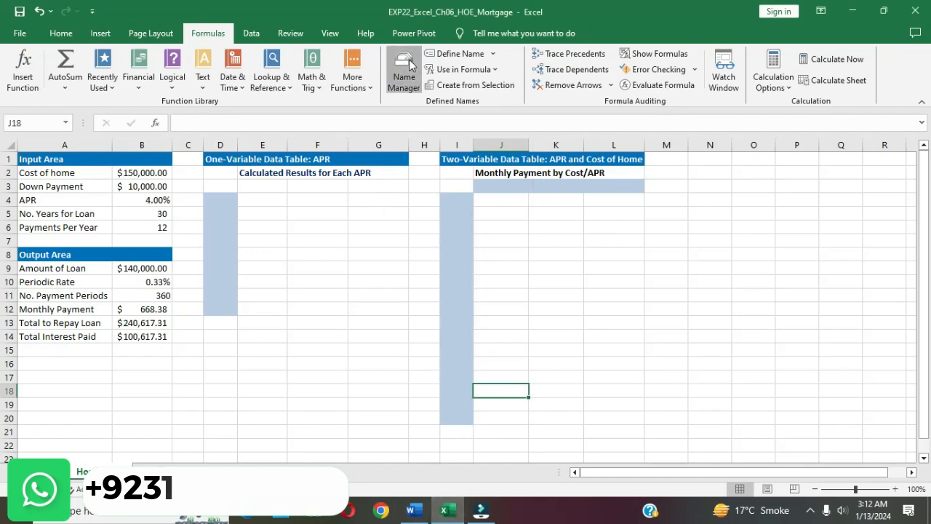
pyautogui.click(458, 165)
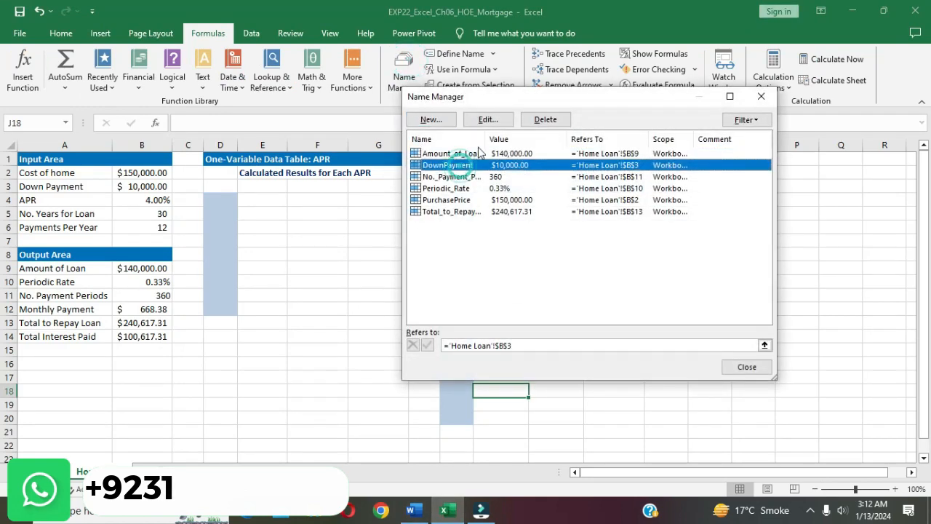
pyautogui.click(487, 120)
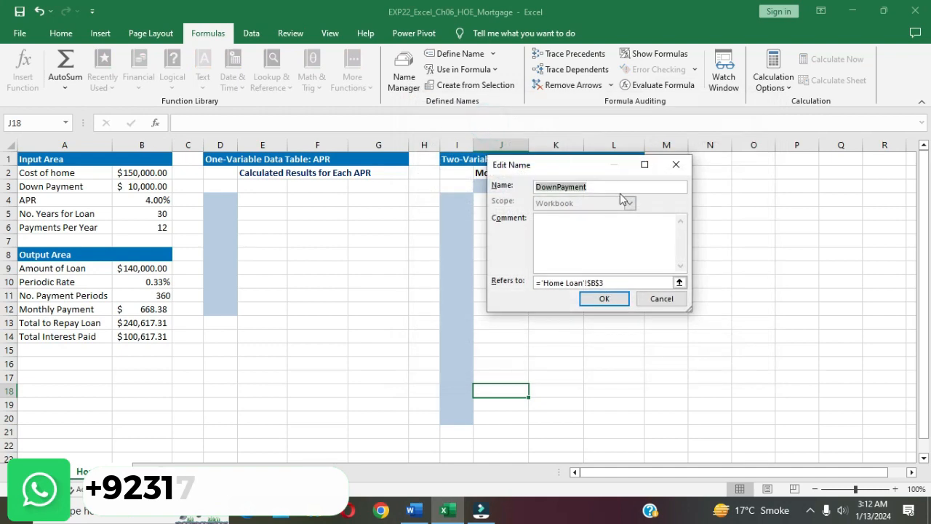
pyautogui.write('Down_Payment')
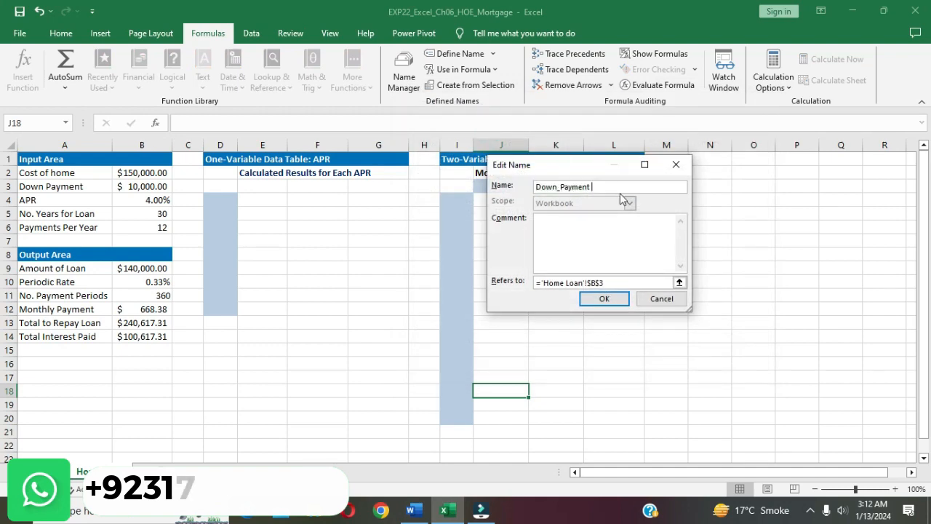
pyautogui.click(613, 296)
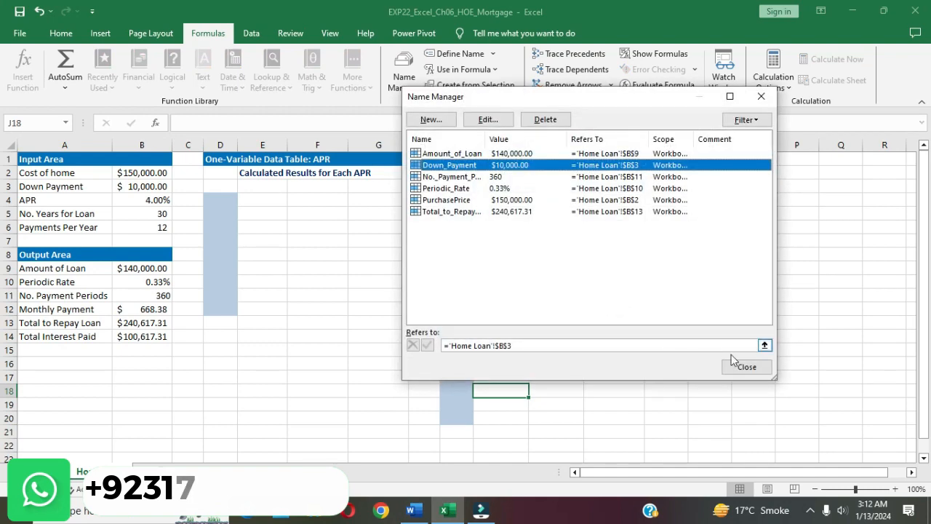
pyautogui.click(740, 368)
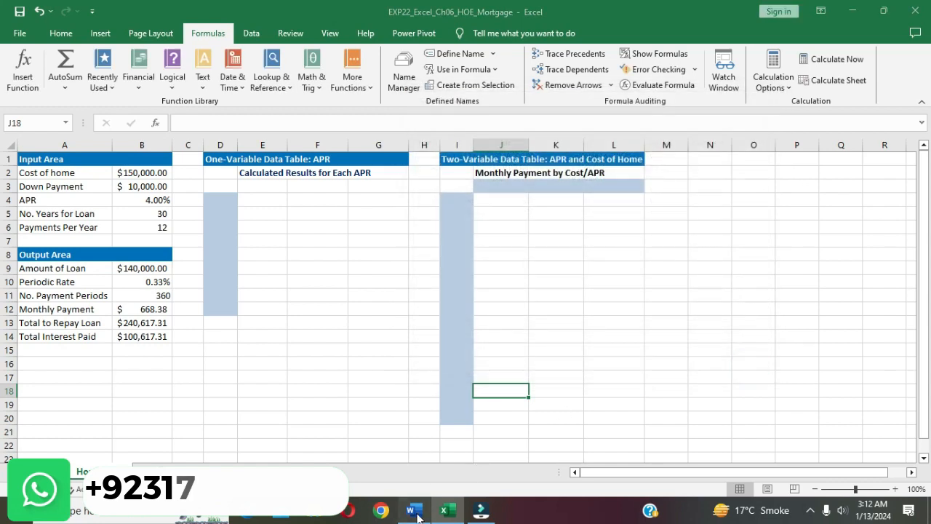
# Switch to the Word instructions, copy the new name Purchase_Price from step 4 and return to the Excel workbook.
pyautogui.click(412, 510)
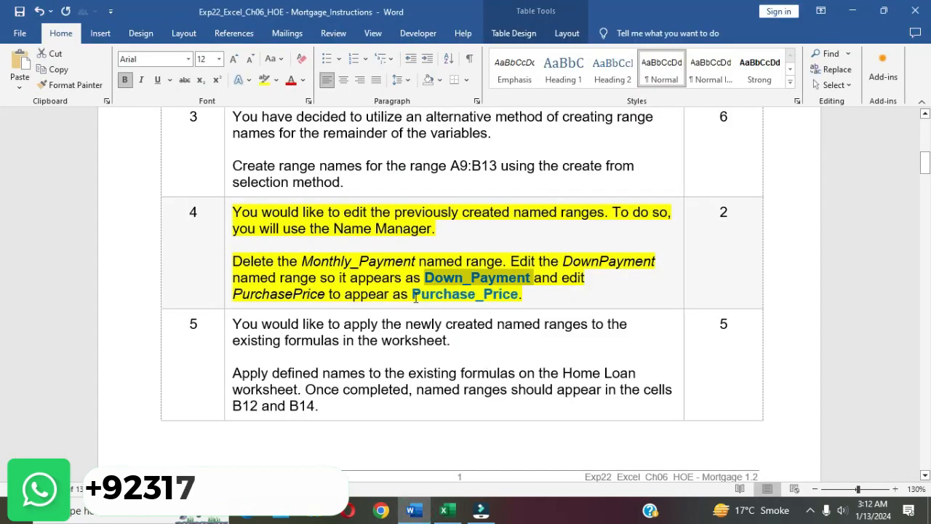
pyautogui.moveTo(412, 294); pyautogui.dragTo(516, 294)
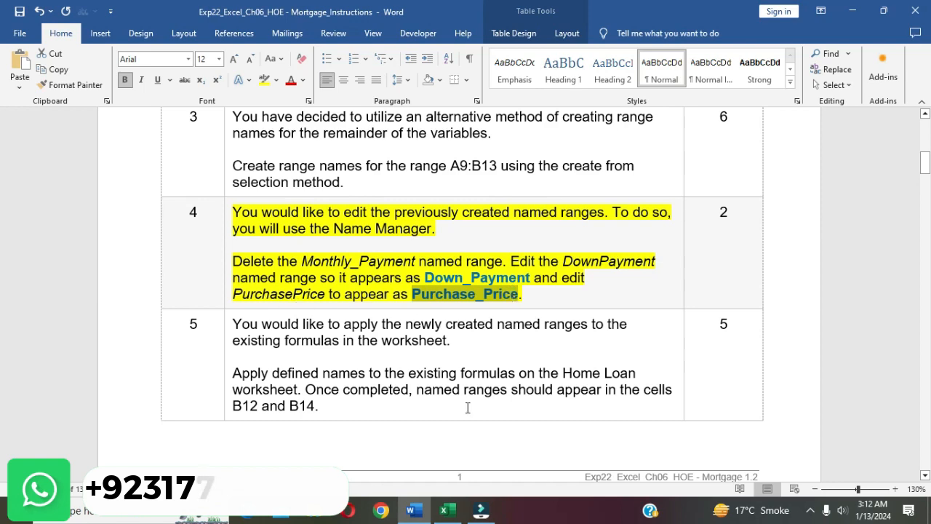
pyautogui.click(444, 510)
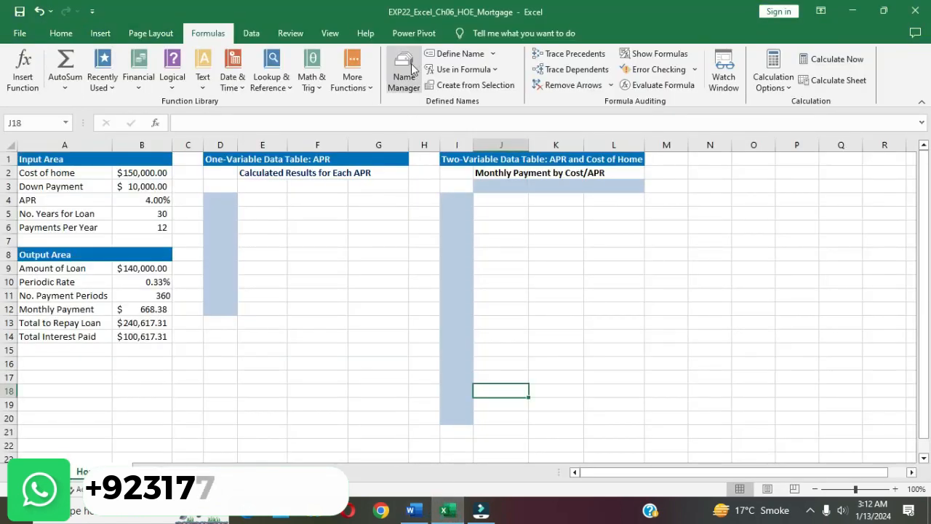
# Rename the PurchasePrice named range as Purchase_Price in the Name Manager.
pyautogui.click(412, 68)
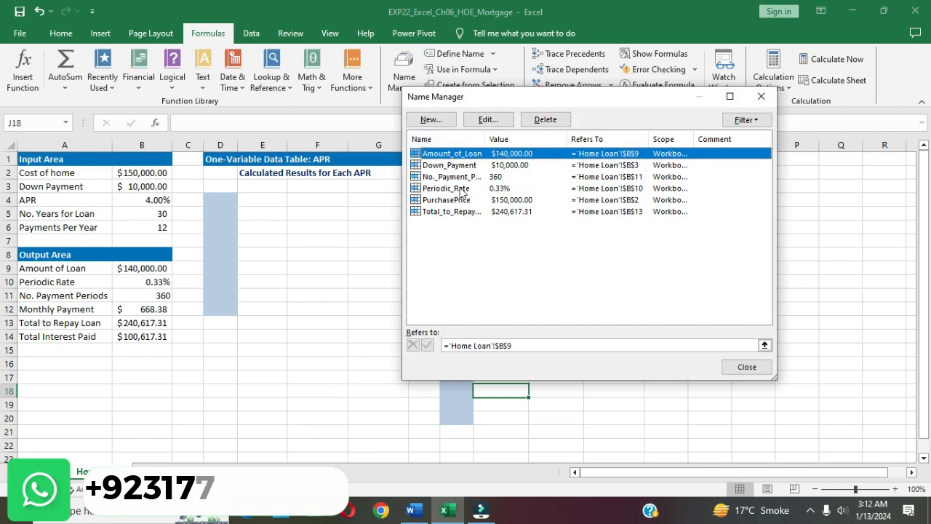
pyautogui.click(457, 200)
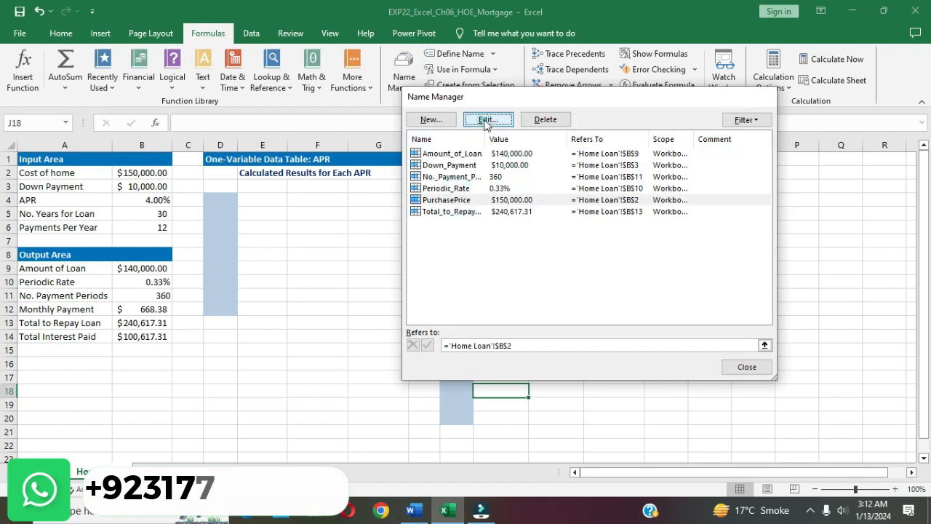
pyautogui.click(486, 120)
pyautogui.write('Purchase_Price')
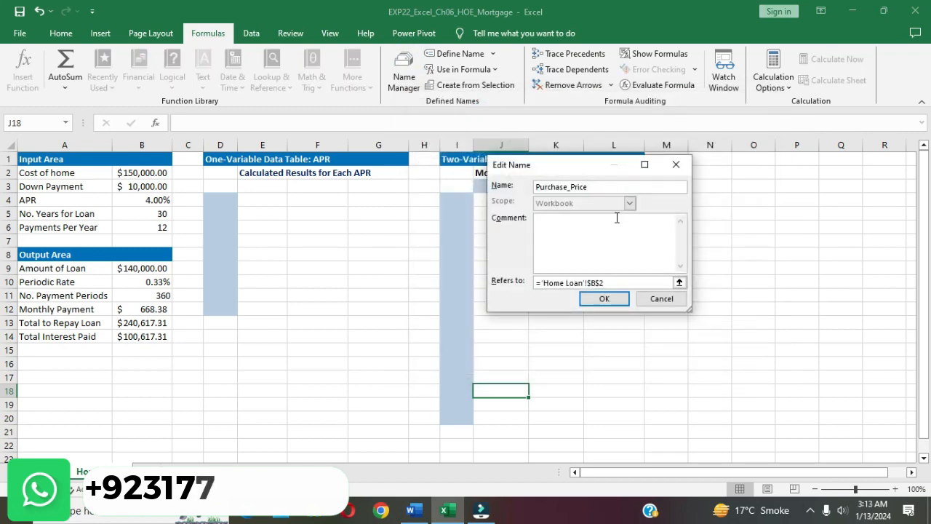
pyautogui.click(604, 298)
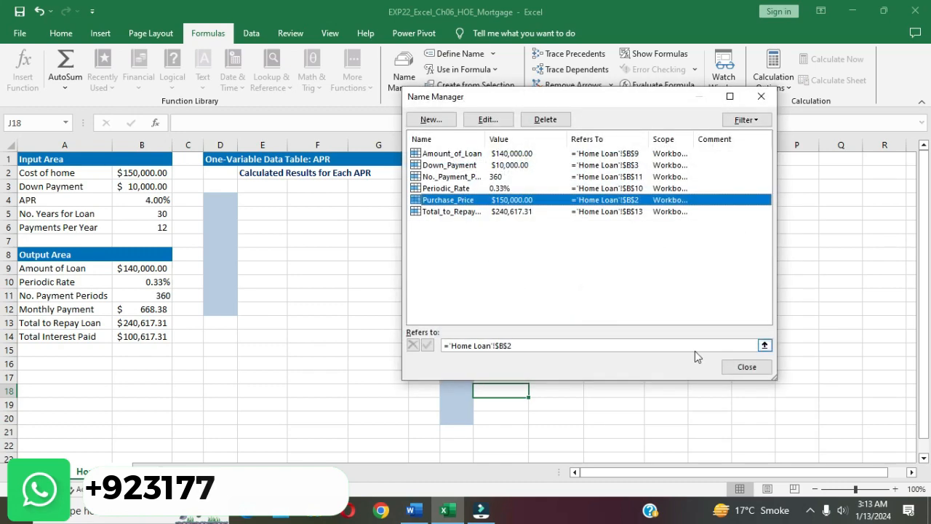
pyautogui.click(731, 366)
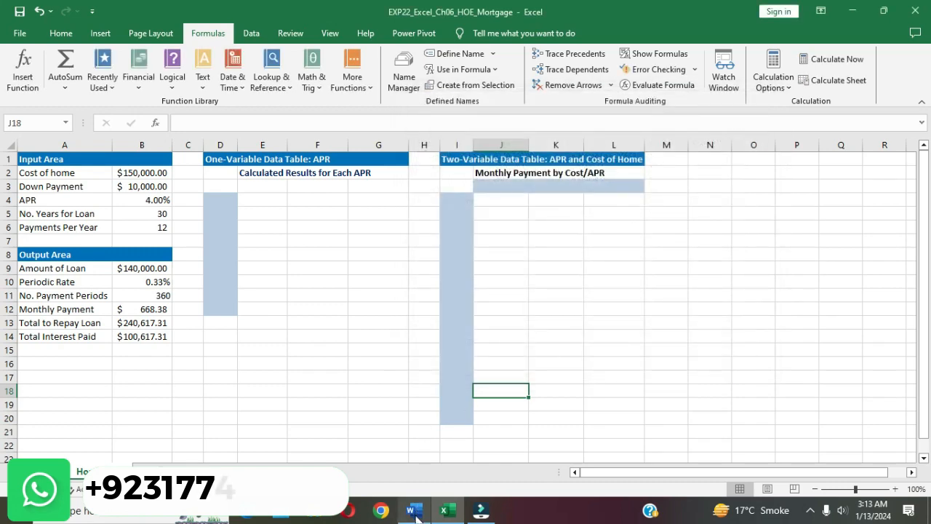
# Switch to the Word instructions and remove the yellow highlight from the text of step 4.
pyautogui.click(415, 513)
pyautogui.doubleClick(451, 294)
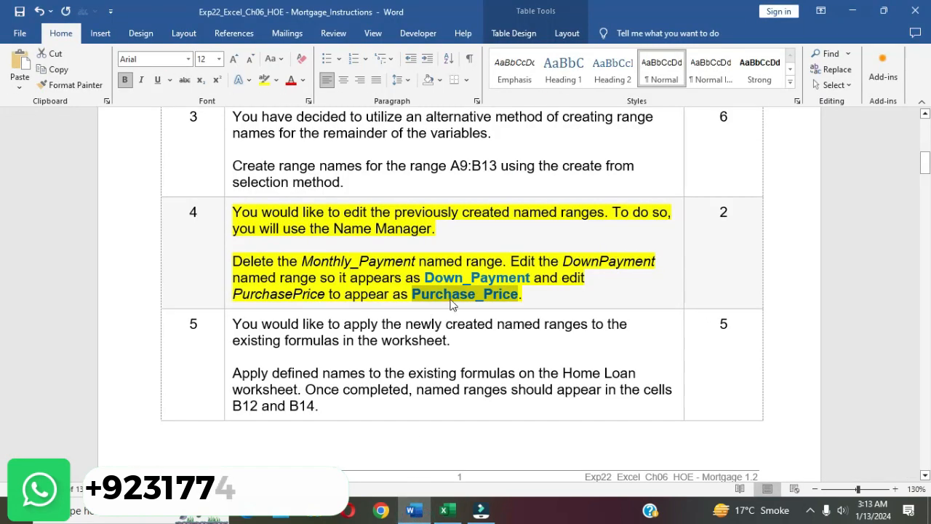
pyautogui.click(451, 304)
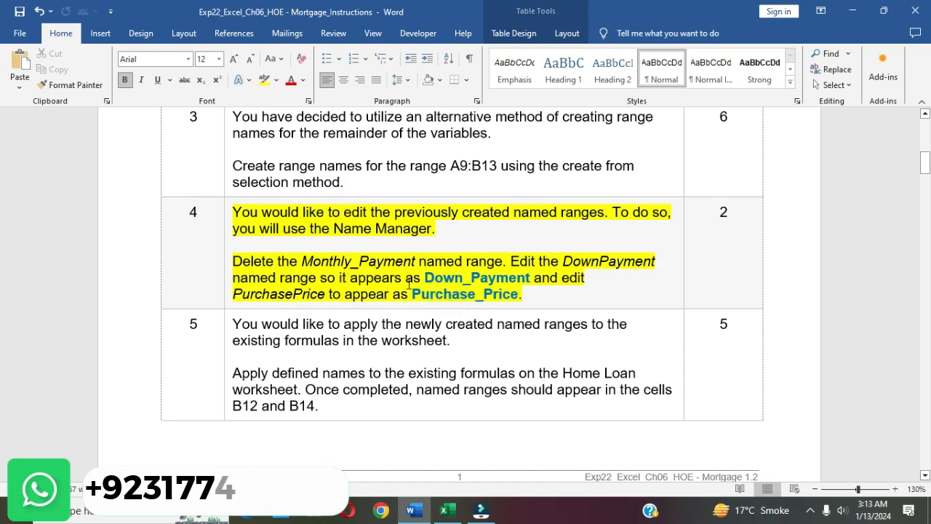
pyautogui.click(229, 212)
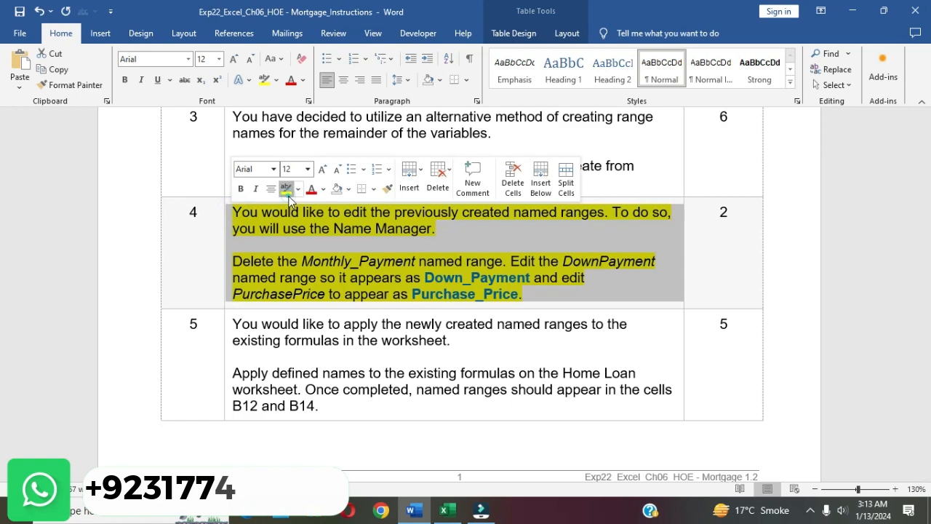
pyautogui.click(286, 190)
pyautogui.click(392, 294)
# Highlight the instruction text of step 5 in yellow.
pyautogui.scroll(-2, 395, 288)
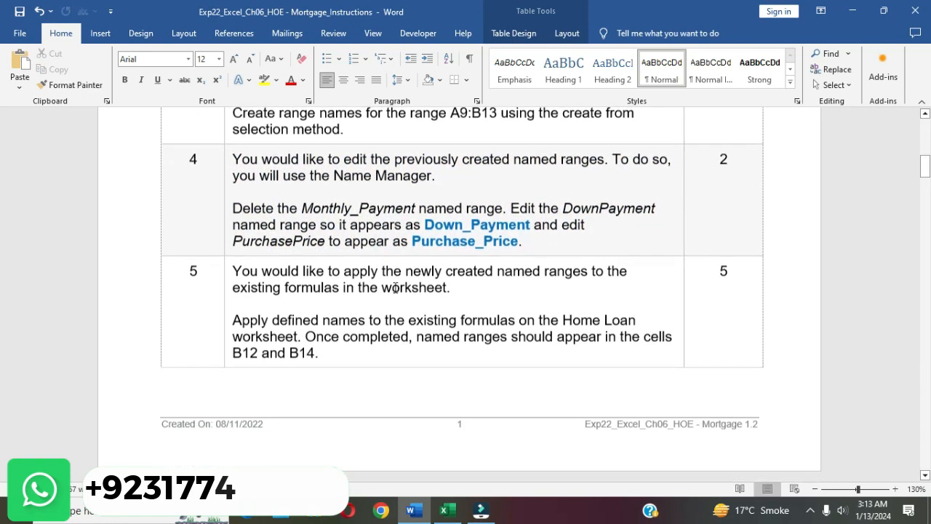
pyautogui.scroll(-1, 395, 288)
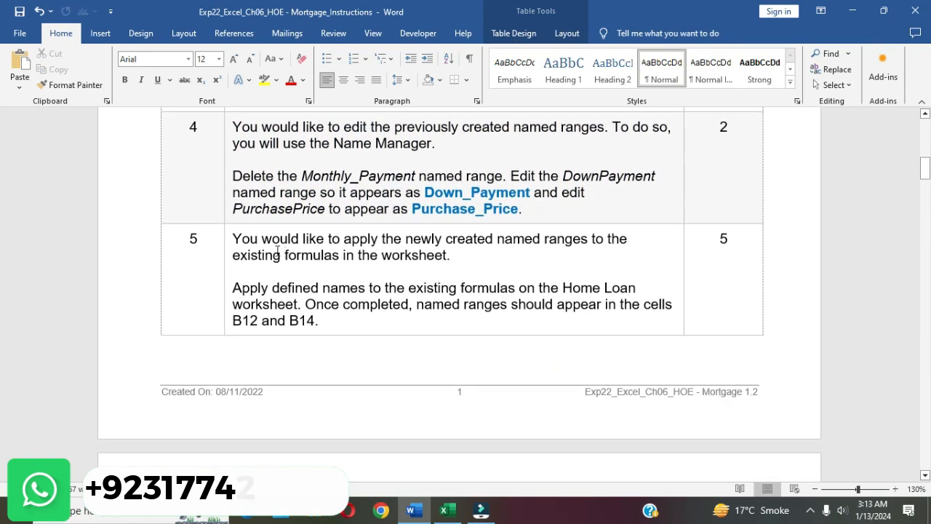
pyautogui.click(227, 241)
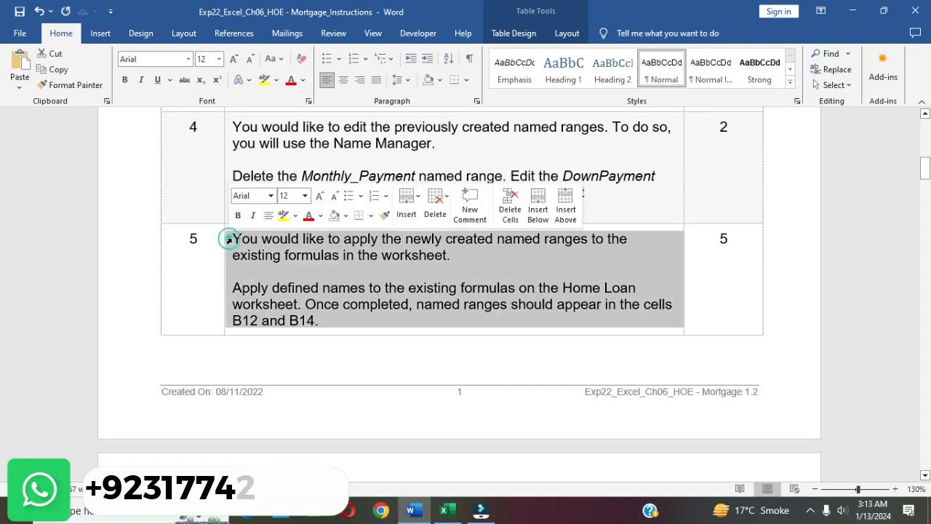
pyautogui.click(284, 216)
pyautogui.click(369, 304)
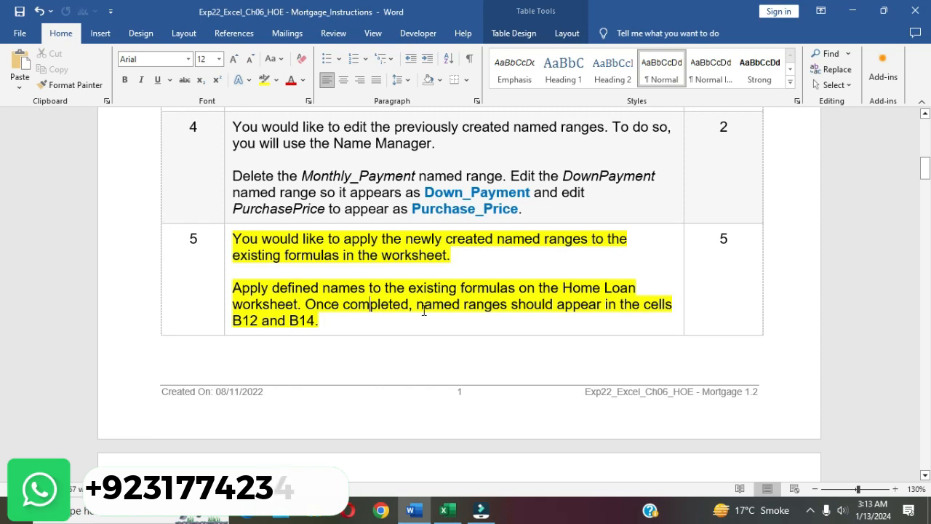
# Switch to the Excel workbook and replace the B10 reference in cell B12's PMT formula with the name Periodic_Rate.
pyautogui.tripleClick(233, 288)
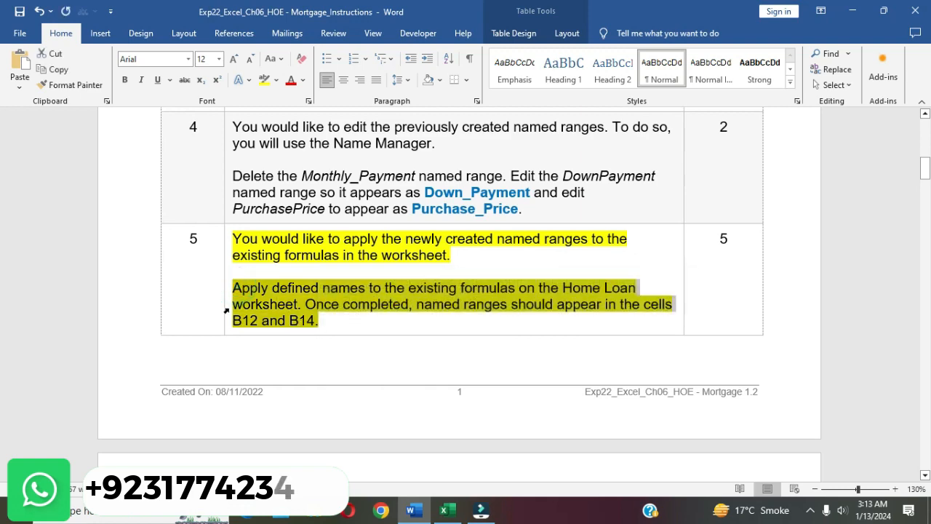
pyautogui.click(448, 511)
pyautogui.click(151, 309)
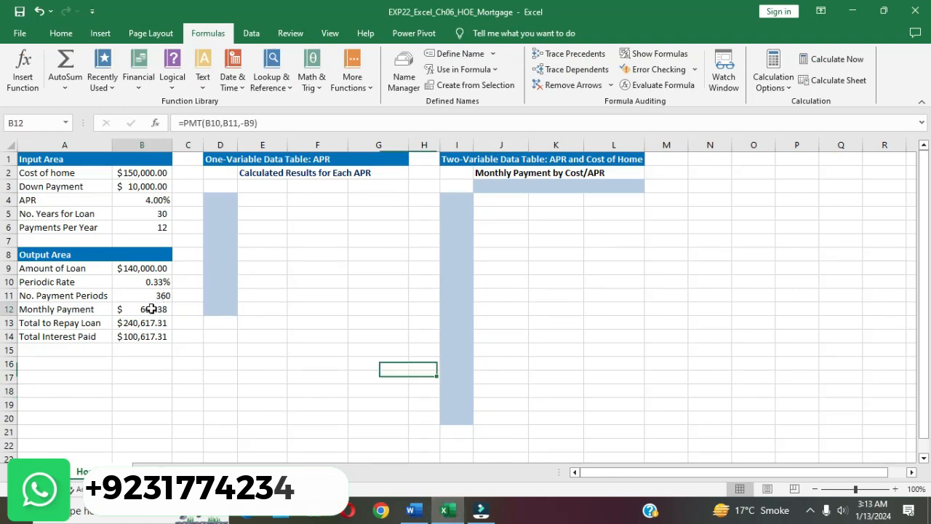
pyautogui.click(221, 126)
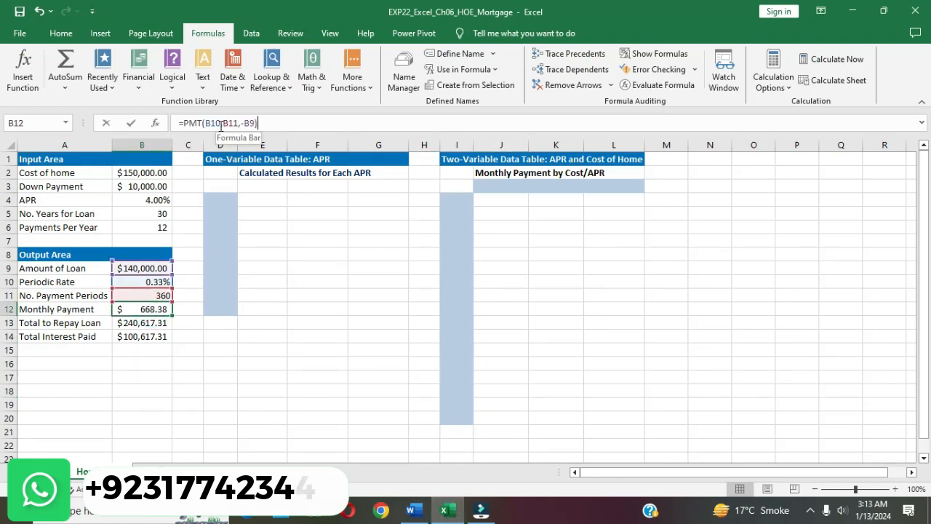
pyautogui.press('BackSpace')
pyautogui.press('BackSpace')
pyautogui.press('BackSpace')
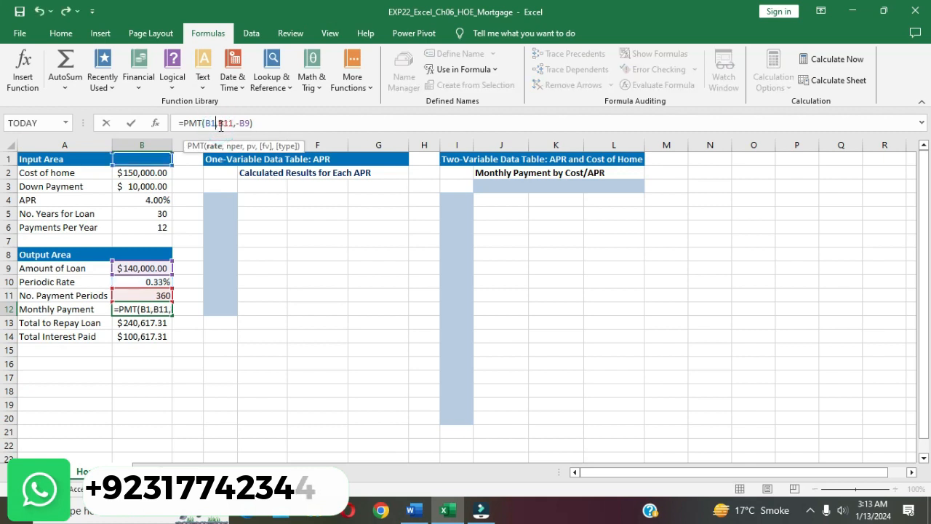
pyautogui.click(157, 282)
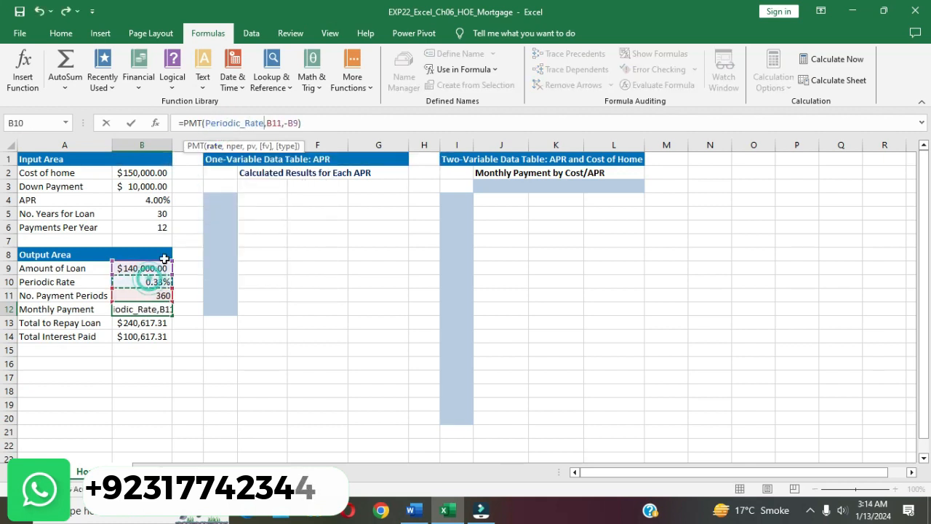
# Replace the B11 reference in the PMT formula with the name No._Payment_Periods.
pyautogui.click(282, 123)
pyautogui.press('BackSpace')
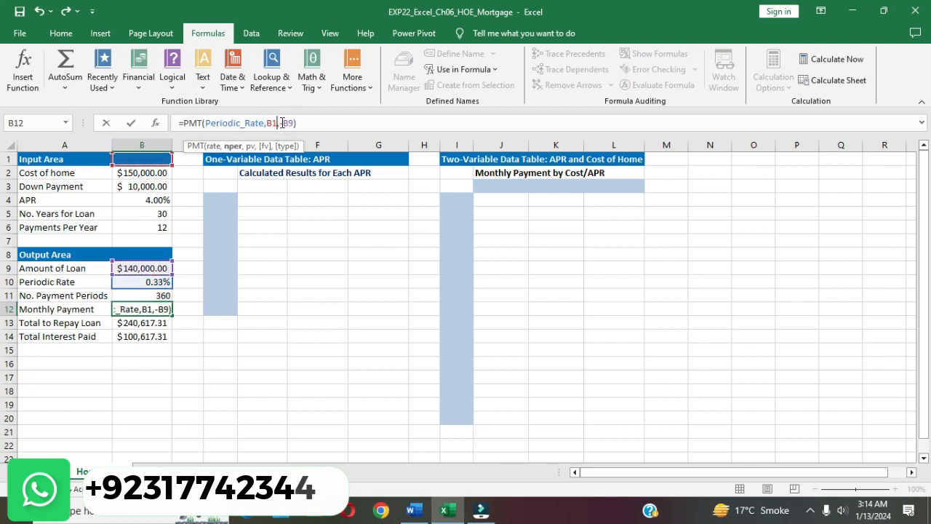
pyautogui.press('BackSpace')
pyautogui.press('BackSpace')
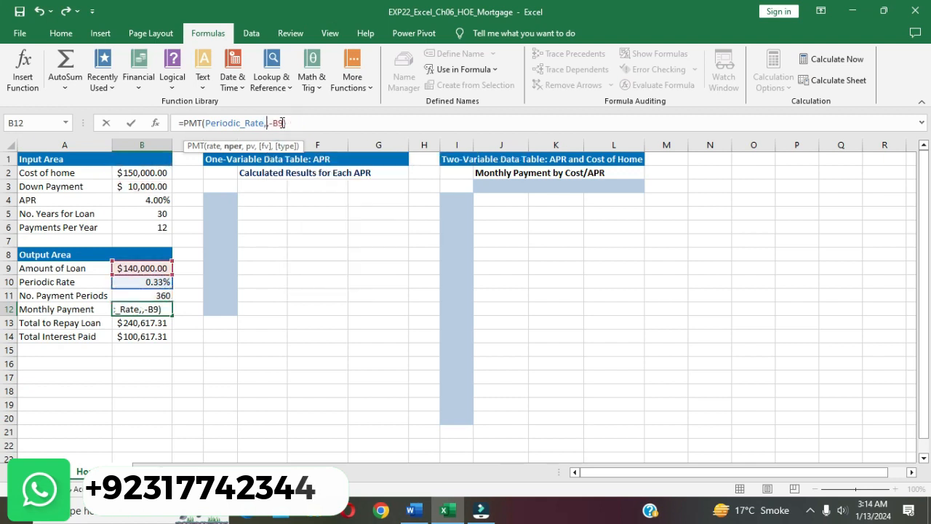
pyautogui.click(145, 296)
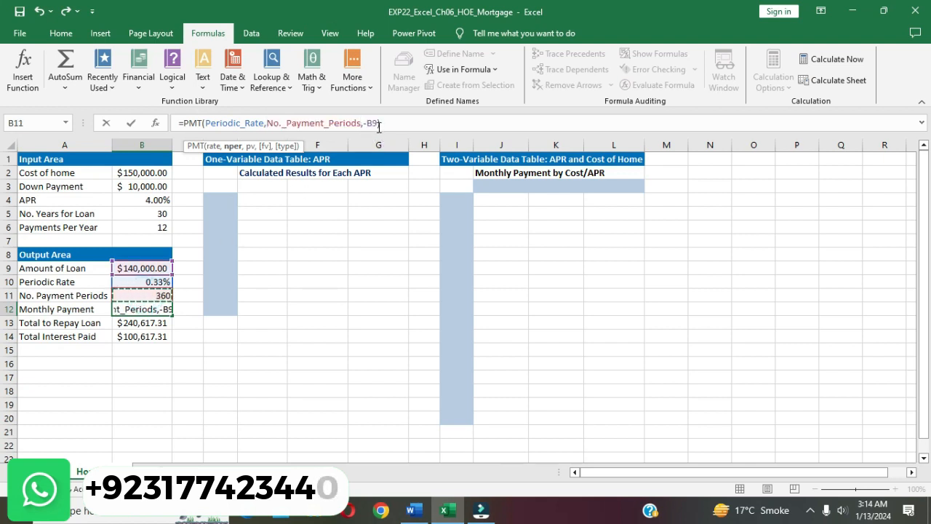
# Replace the B9 reference in the PMT formula with the name Amount_of_Loan, keeping the minus sign, and commit the formula.
pyautogui.write(',-B9')
pyautogui.write(')')
pyautogui.press('BackSpace')
pyautogui.press('BackSpace')
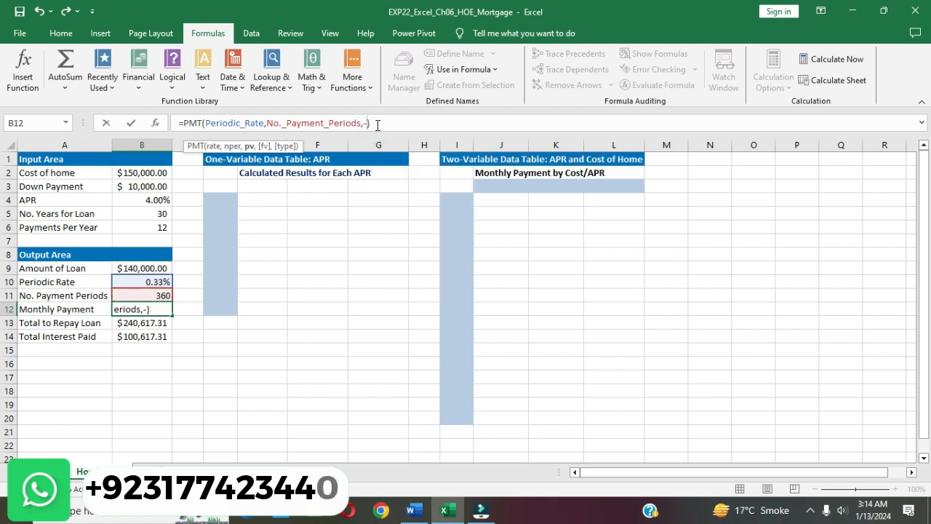
pyautogui.click(160, 269)
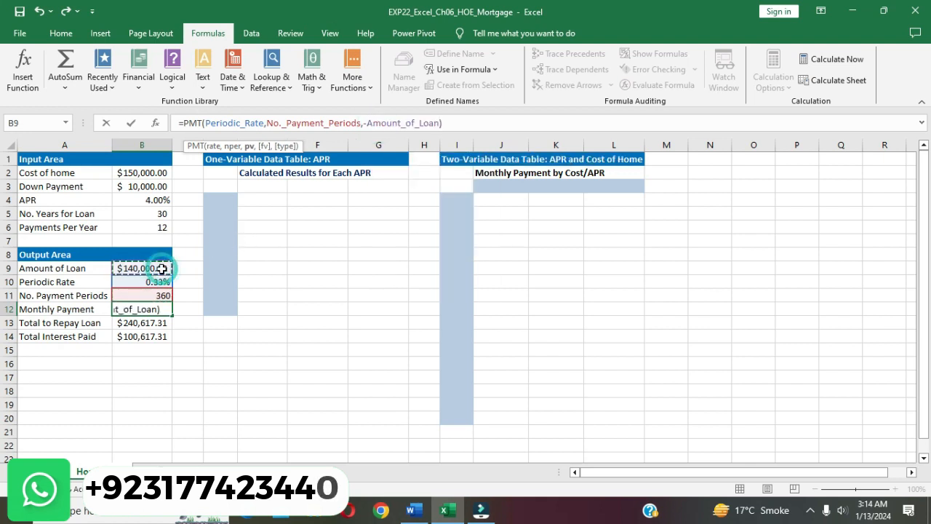
pyautogui.press('Return')
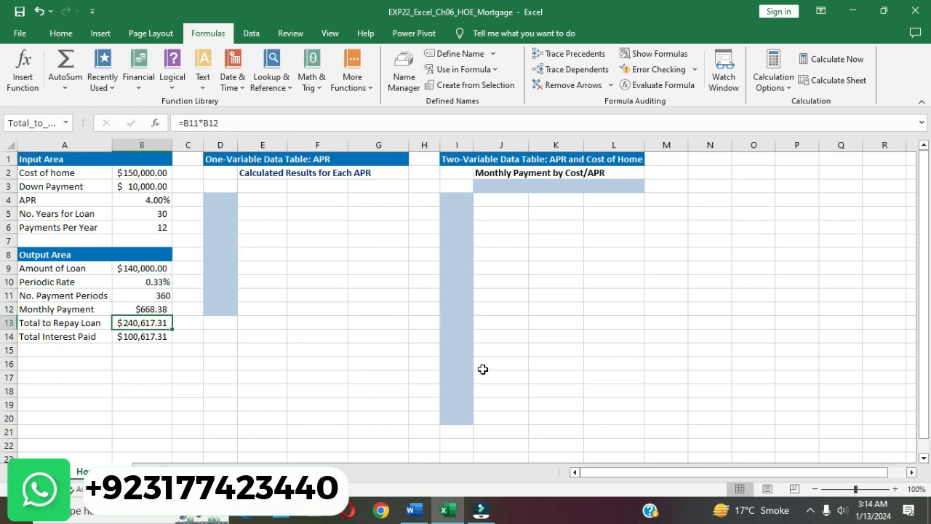
# Check step 5 in the Word instructions, then return to Excel and replace B13 in cell B14's formula with Total_to_Repay_Loan.
pyautogui.click(415, 510)
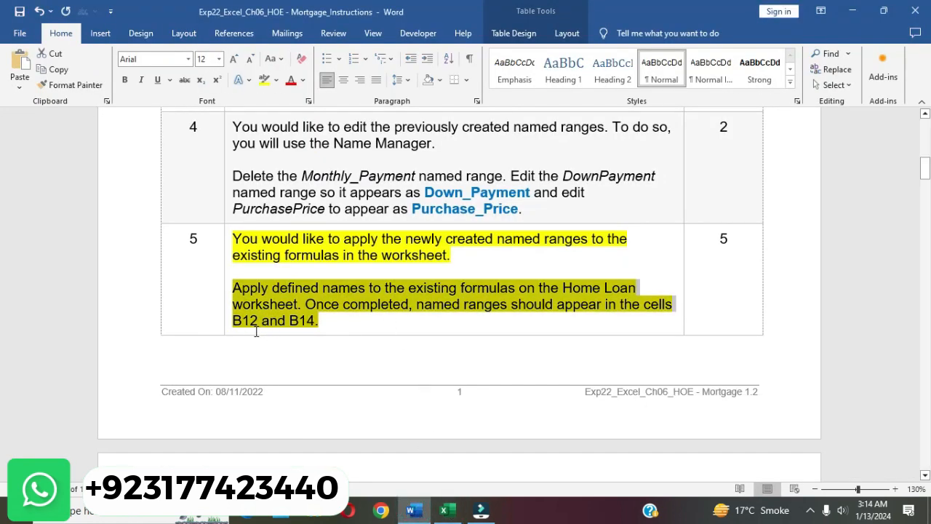
pyautogui.click(445, 510)
pyautogui.click(159, 333)
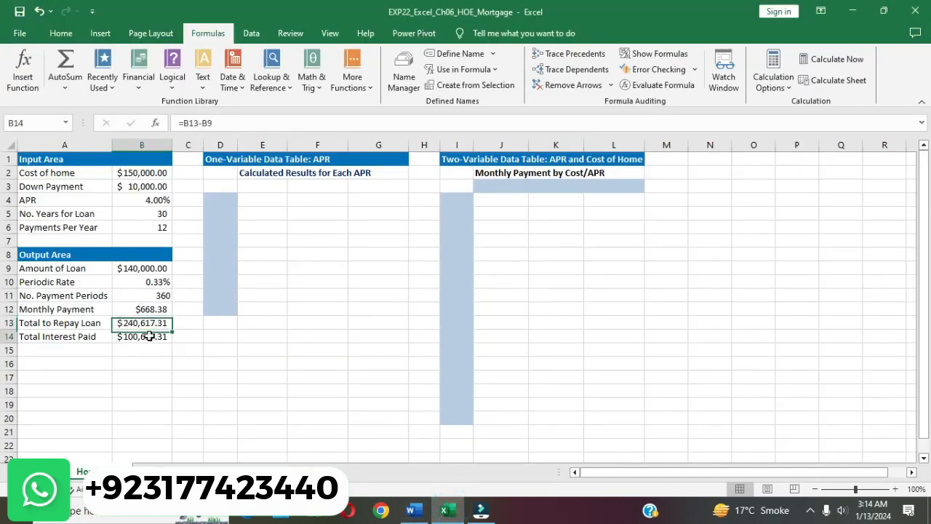
pyautogui.click(197, 122)
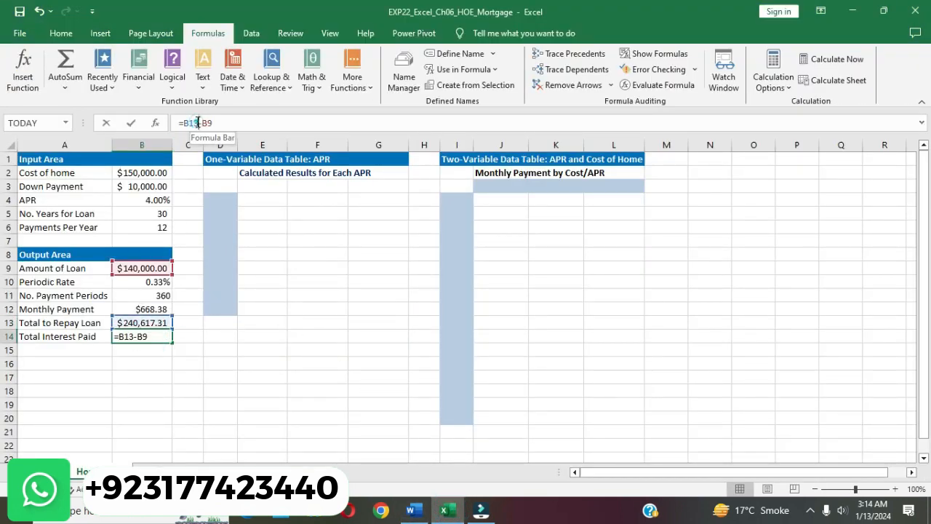
pyautogui.press('BackSpace')
pyautogui.press('BackSpace')
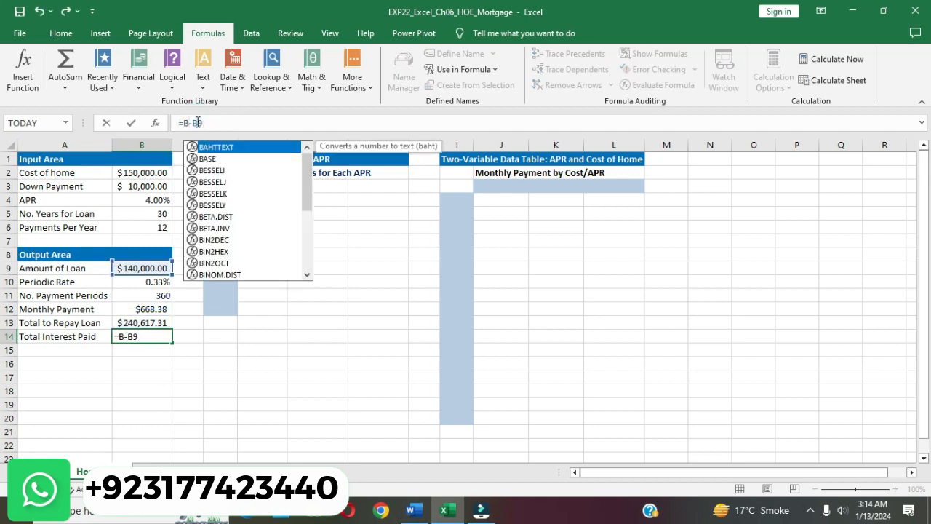
pyautogui.press('BackSpace')
pyautogui.click(140, 321)
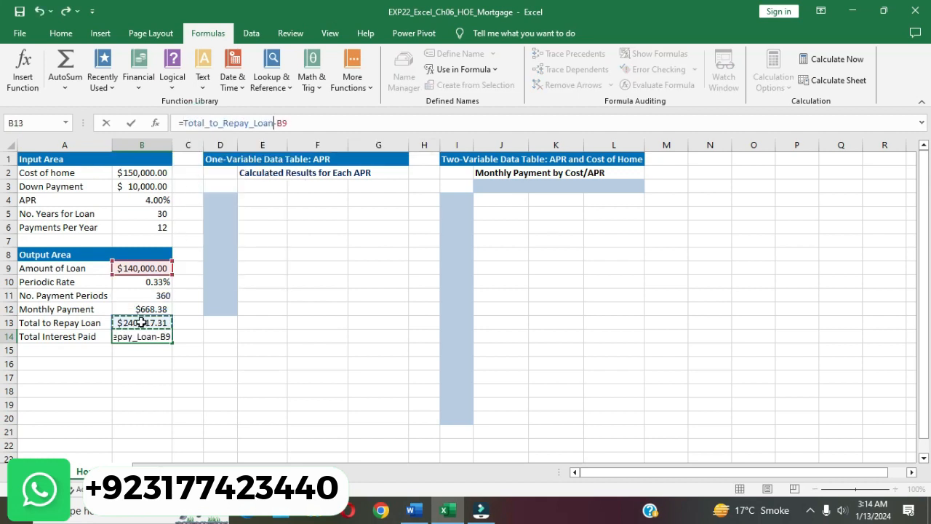
# Replace the B9 reference in the Total Interest Paid formula with the name Amount_of_Loan and commit the formula.
pyautogui.click(306, 123)
pyautogui.press('BackSpace')
pyautogui.press('BackSpace')
pyautogui.click(145, 267)
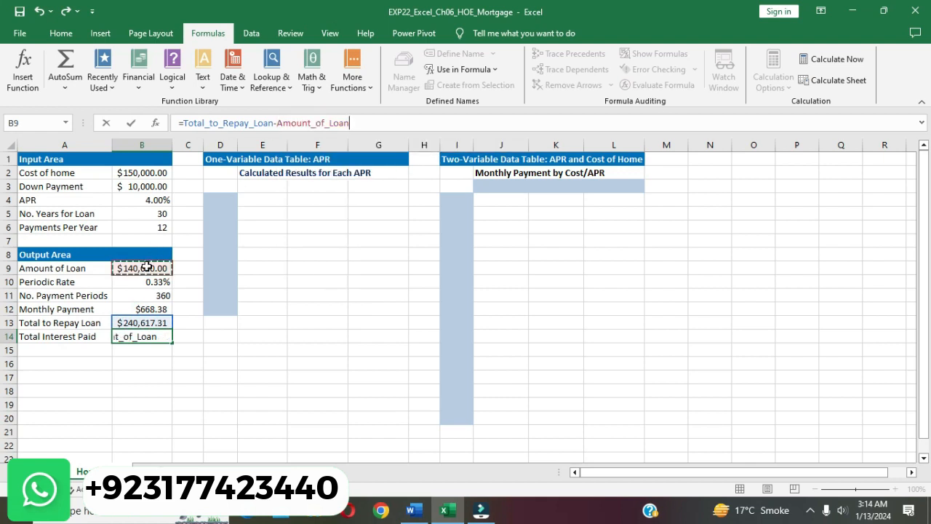
pyautogui.press('Return')
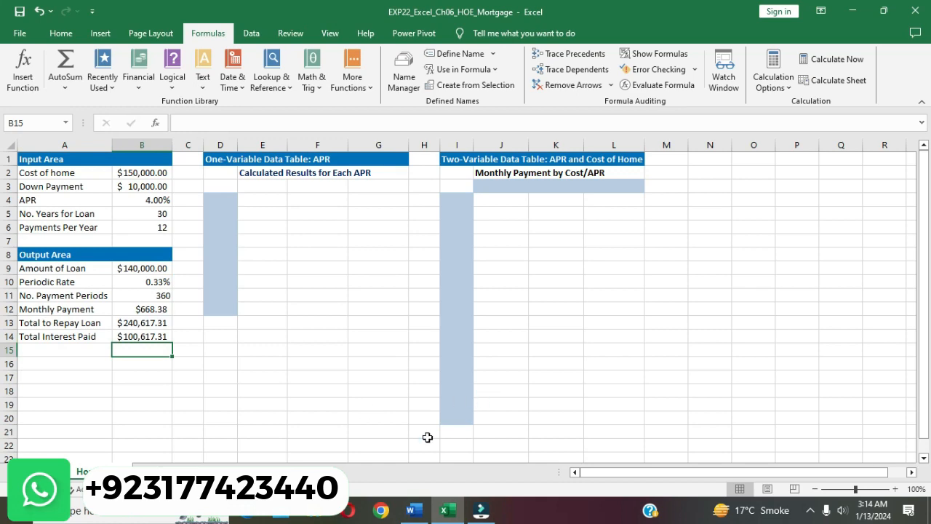
# Switch to the Word instructions and remove the yellow highlight from the text of step 5.
pyautogui.click(413, 510)
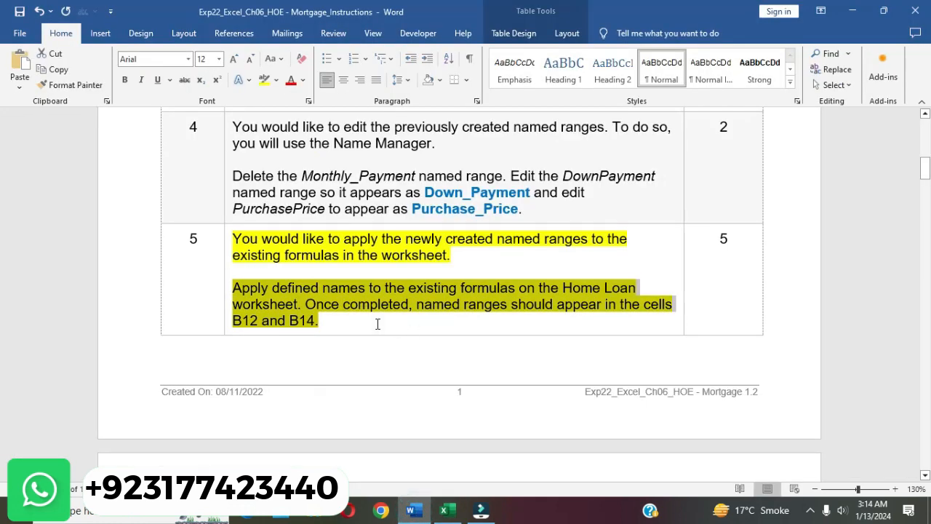
pyautogui.click(431, 313)
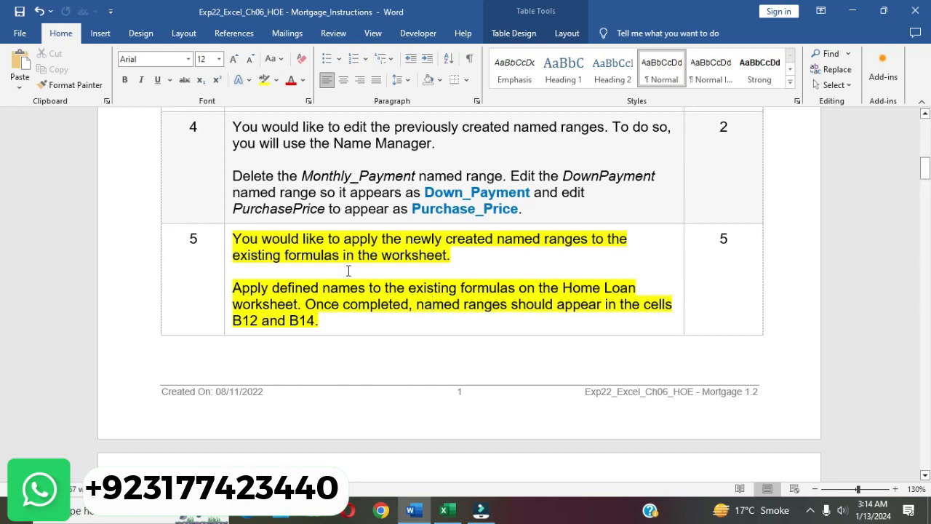
pyautogui.click(229, 242)
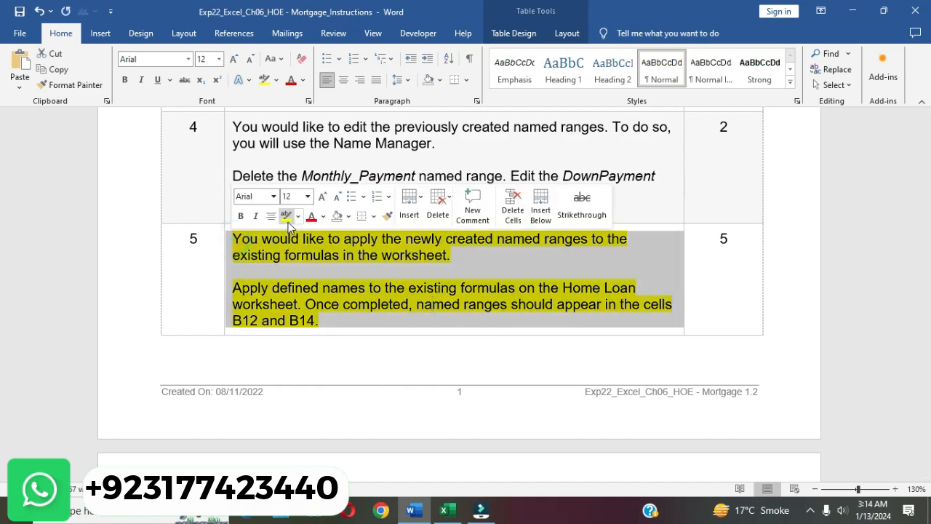
pyautogui.click(285, 215)
pyautogui.click(380, 287)
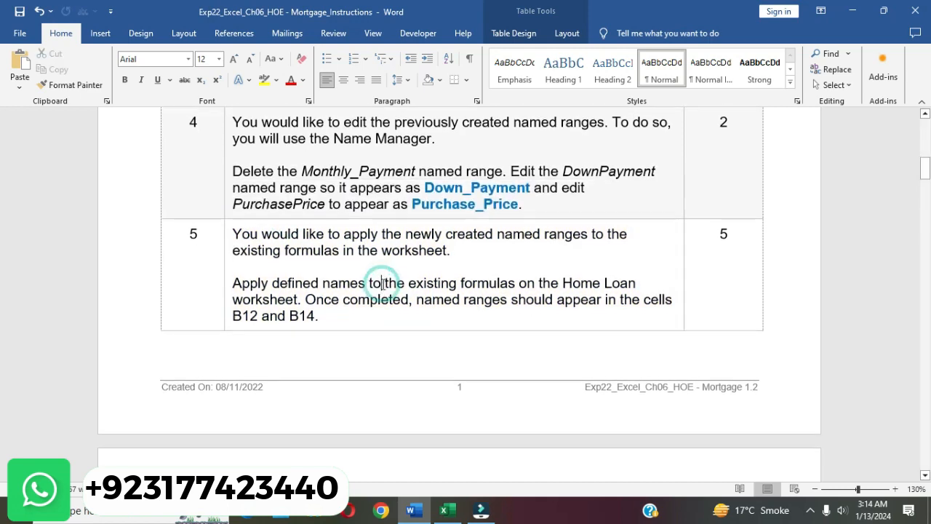
# Highlight the instruction text of step 6 in yellow.
pyautogui.scroll(-3, 381, 285)
pyautogui.scroll(-3, 382, 284)
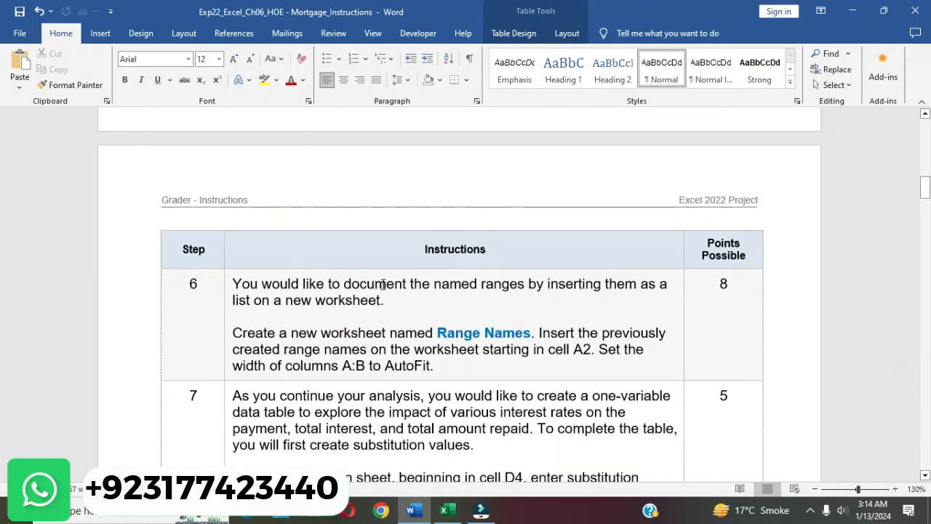
pyautogui.click(226, 290)
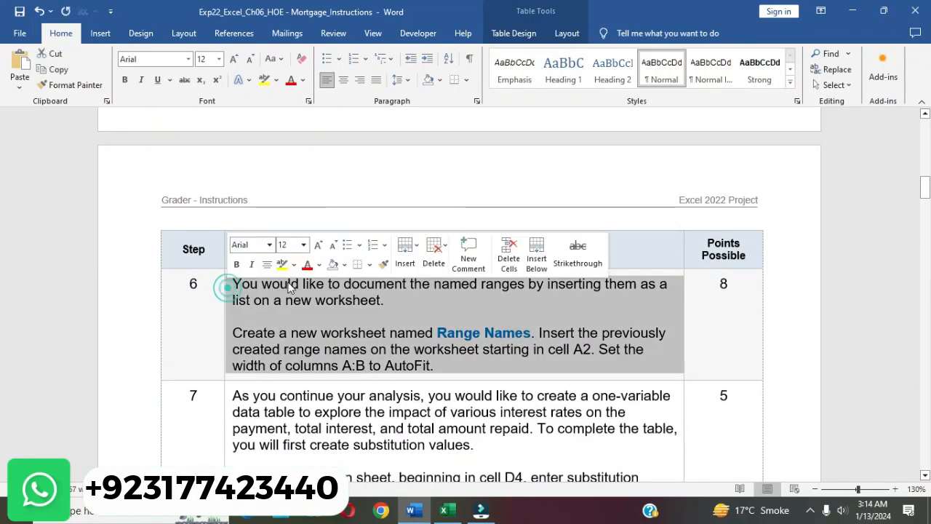
pyautogui.click(283, 266)
pyautogui.click(322, 328)
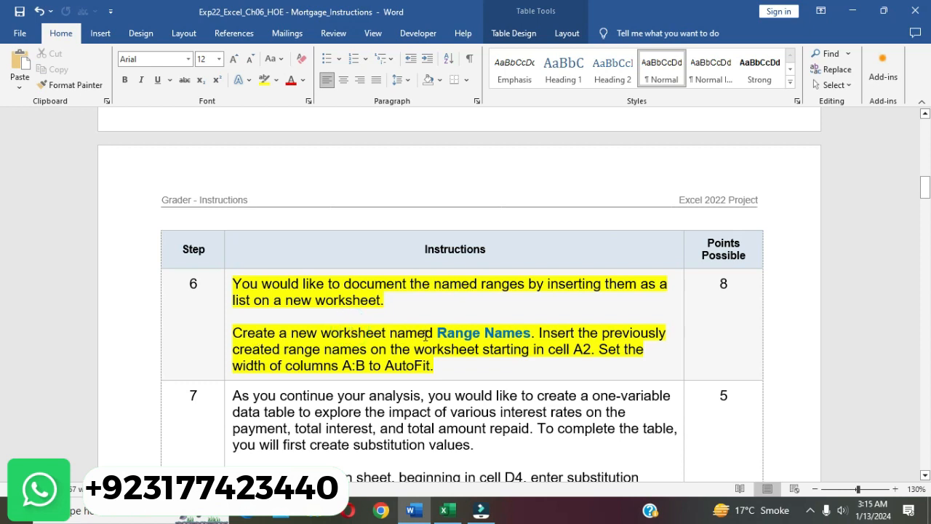
# Copy the sheet name from step 6, switch to Excel, add a new worksheet and name it Range Names.
pyautogui.moveTo(439, 332); pyautogui.dragTo(521, 332)
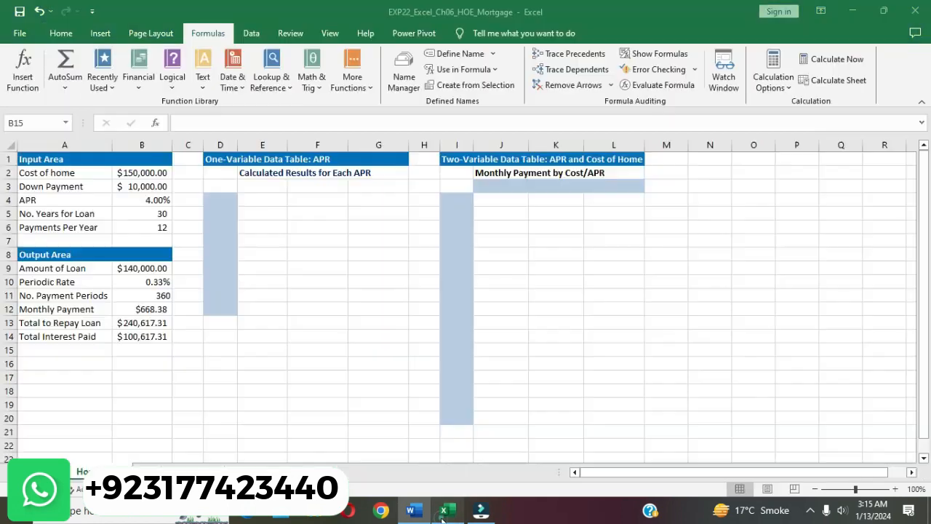
pyautogui.click(444, 510)
pyautogui.click(149, 471)
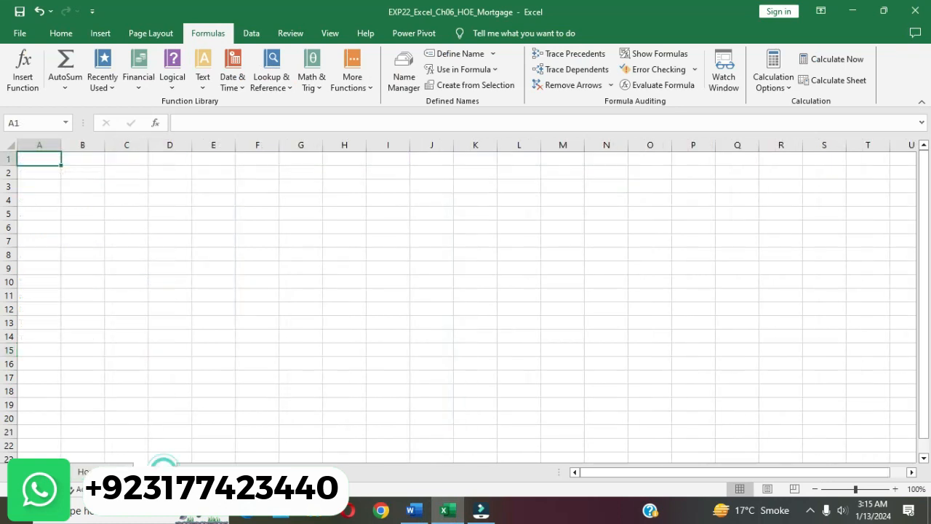
pyautogui.rightClick(167, 467)
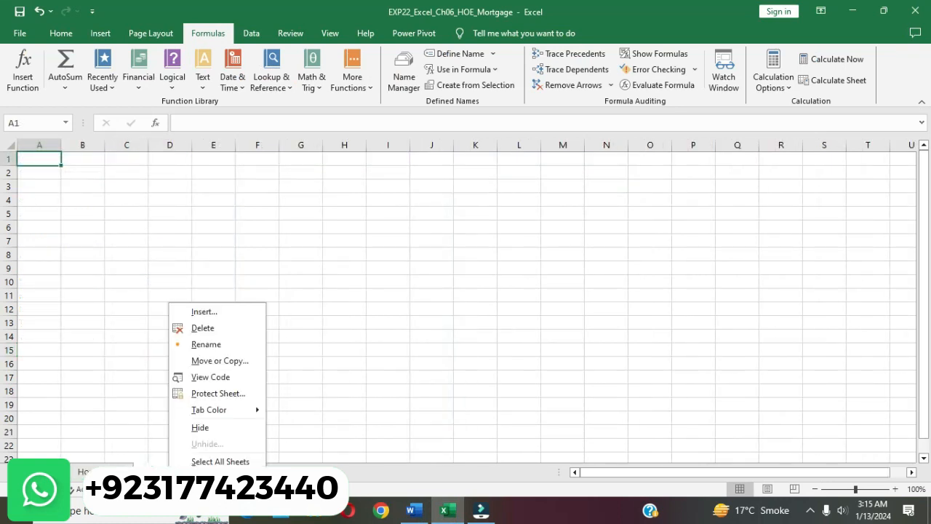
pyautogui.click(207, 348)
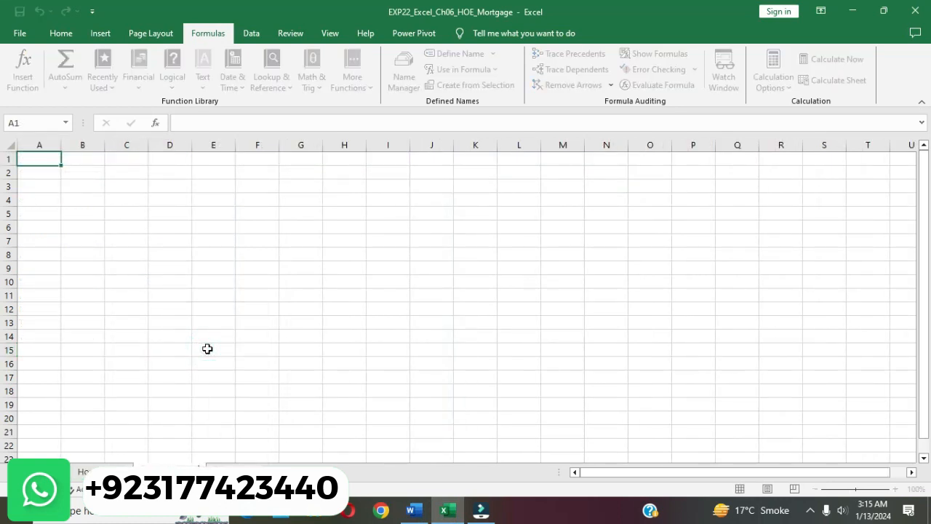
pyautogui.click(208, 348)
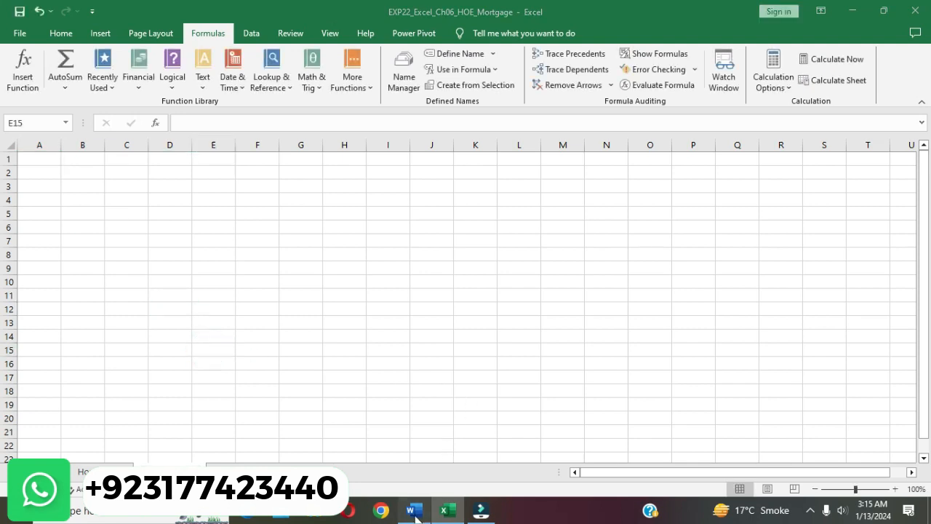
# Review the range-name sentence of step 6 in the Word instructions and paste the full list of range names into Excel starting in cell A2.
pyautogui.click(412, 510)
pyautogui.click(548, 340)
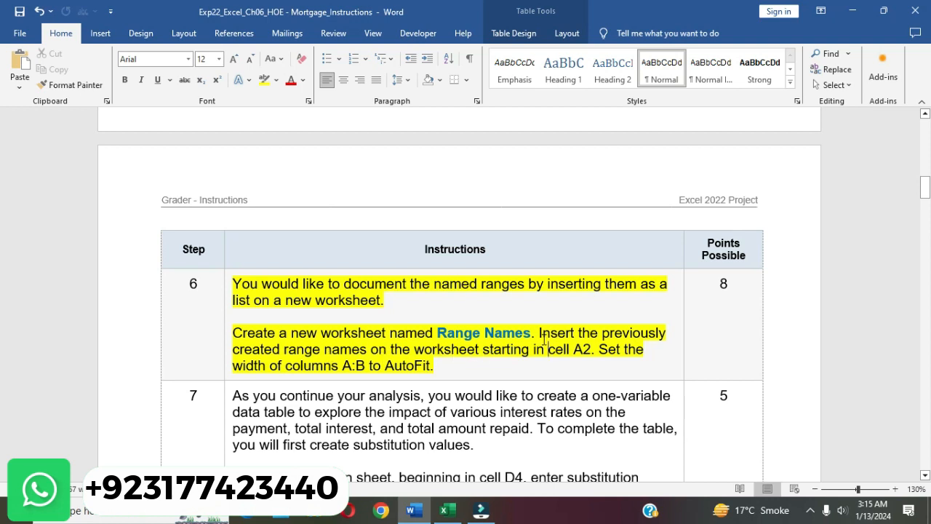
pyautogui.moveTo(540, 336); pyautogui.dragTo(590, 350)
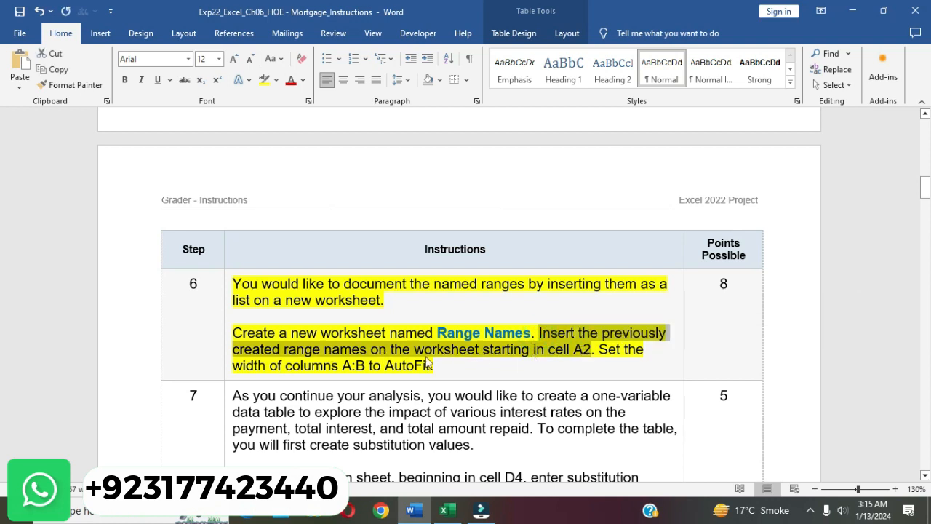
pyautogui.click(449, 509)
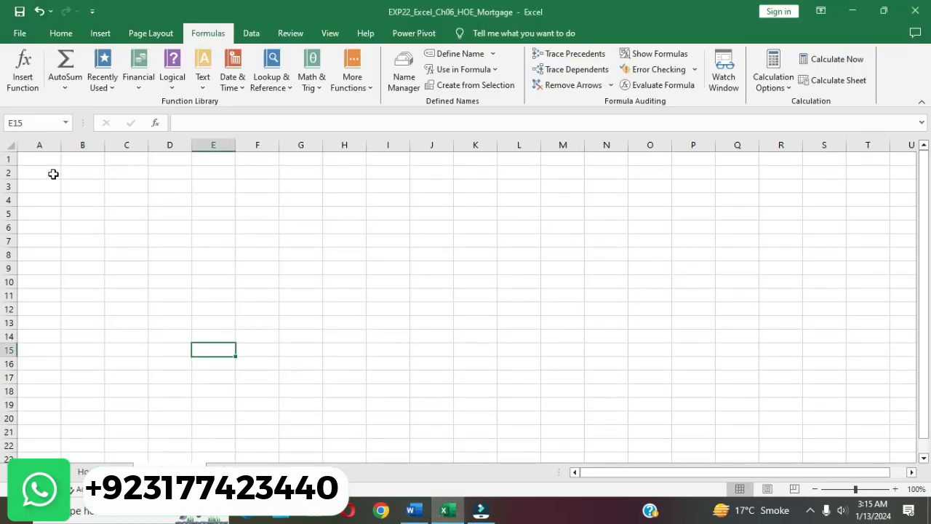
pyautogui.click(53, 174)
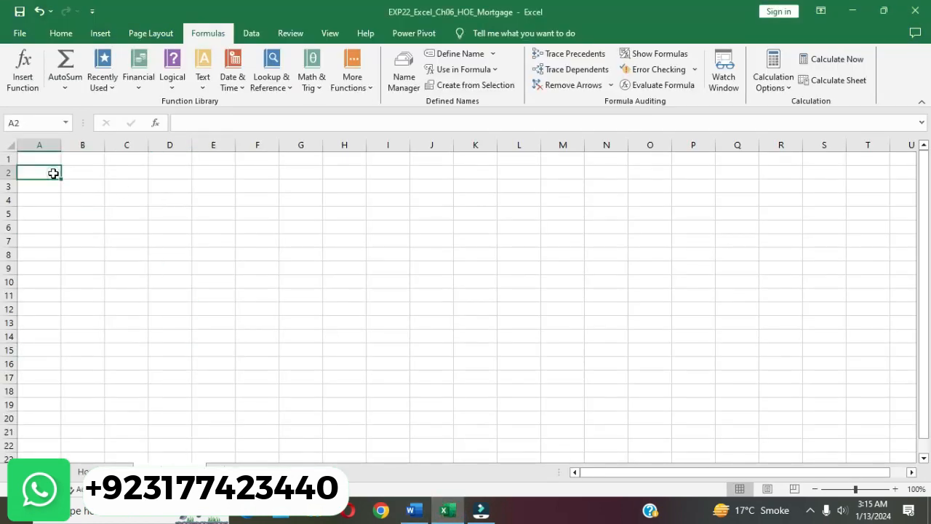
pyautogui.click(495, 69)
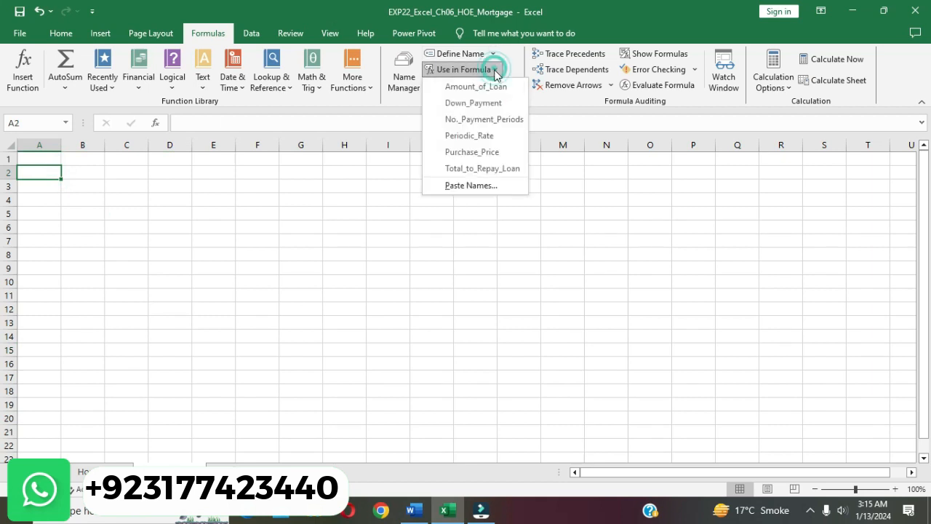
pyautogui.click(471, 184)
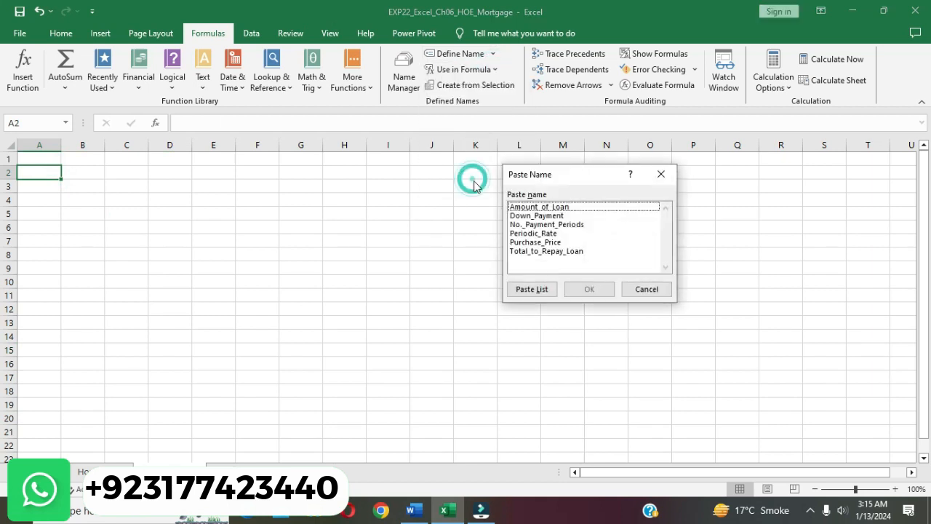
pyautogui.click(541, 289)
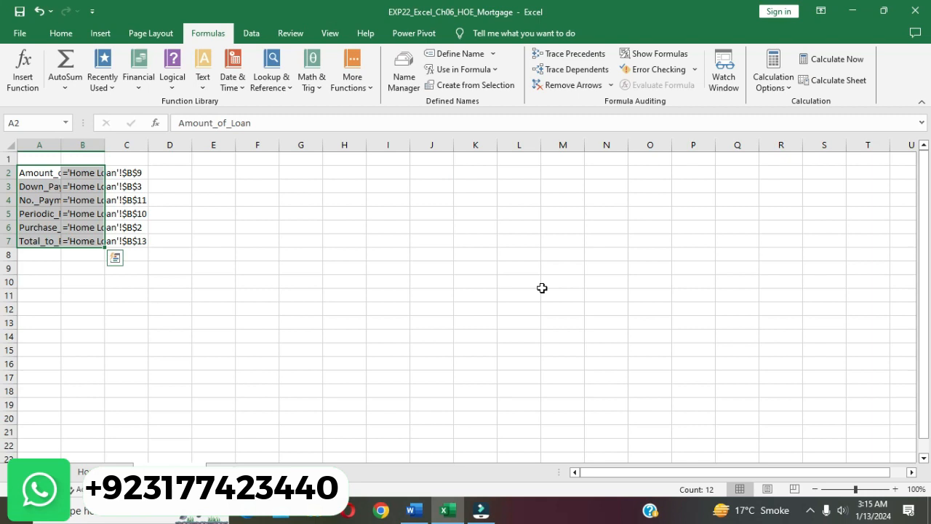
# Check the column-width instruction in Word's step 6 and AutoFit the width of columns A:B on the Range Names worksheet in Excel.
pyautogui.click(413, 510)
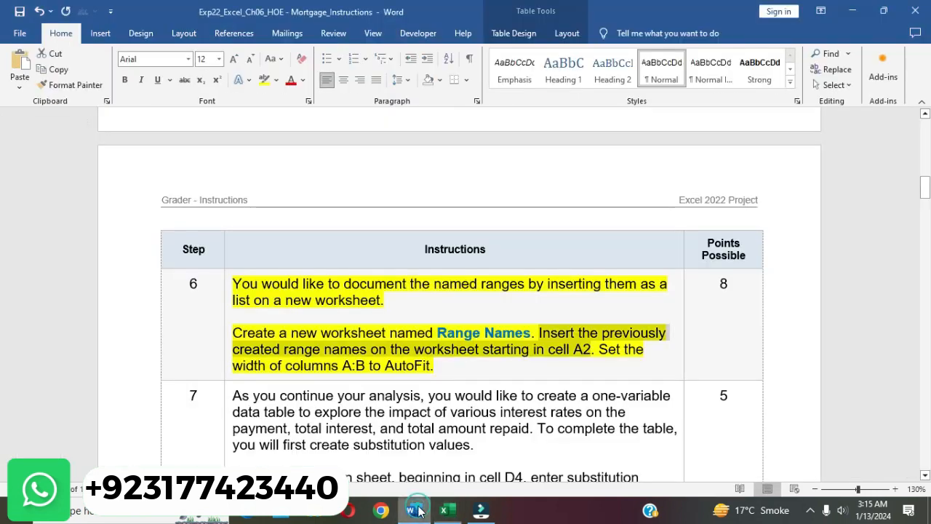
pyautogui.click(511, 359)
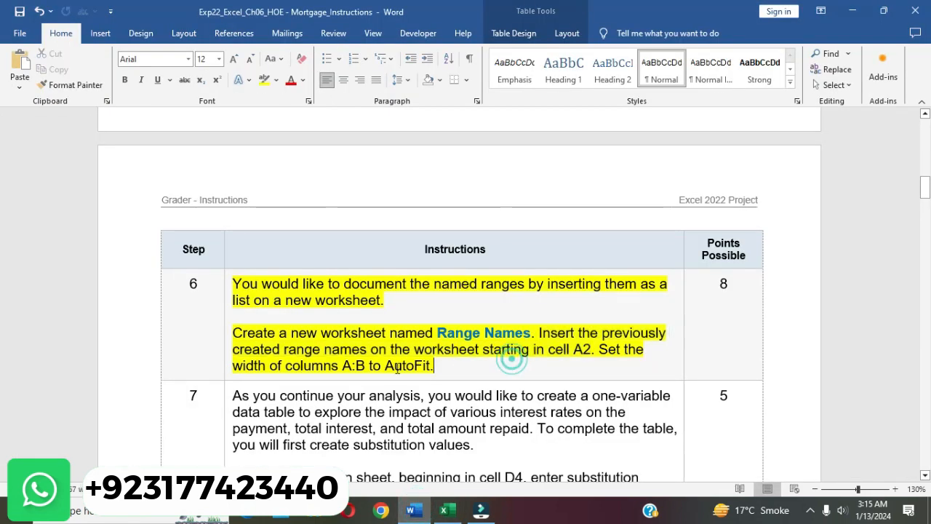
pyautogui.moveTo(241, 366); pyautogui.dragTo(433, 367)
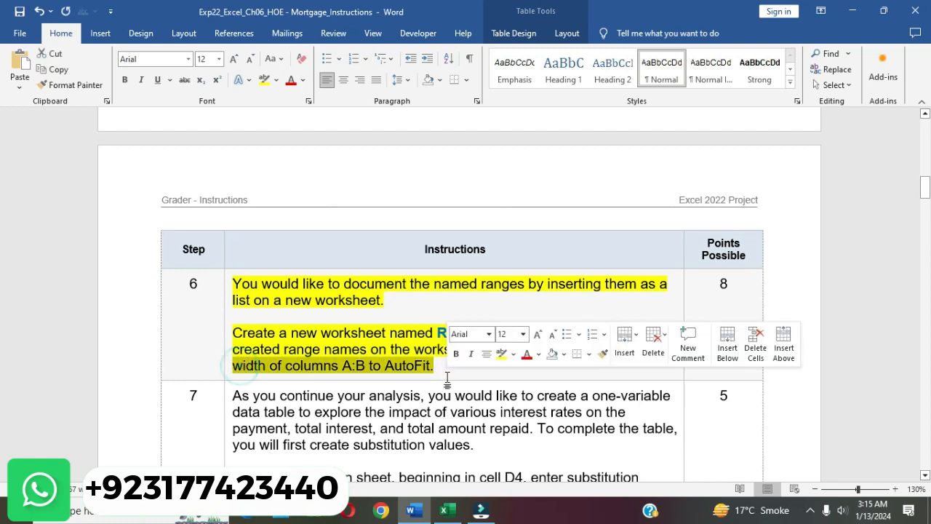
pyautogui.click(447, 510)
pyautogui.moveTo(44, 140); pyautogui.dragTo(84, 141)
pyautogui.click(61, 33)
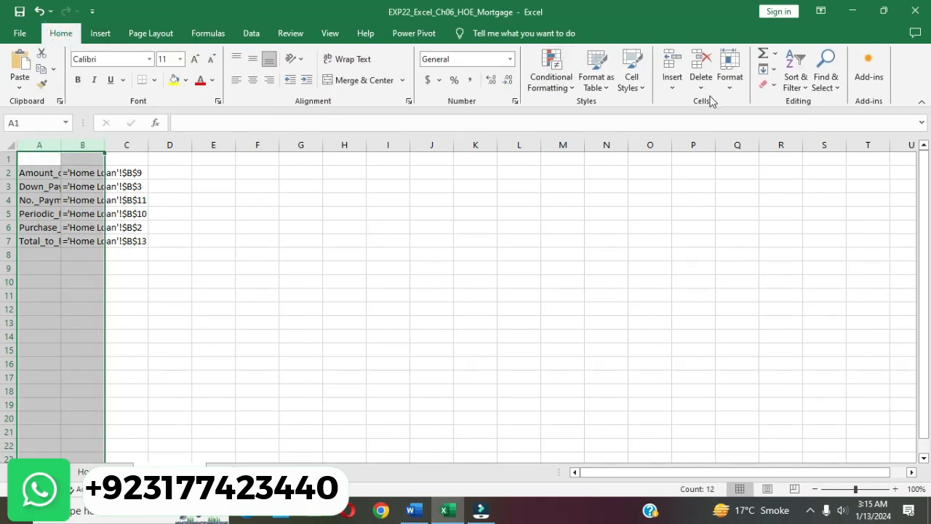
pyautogui.click(730, 73)
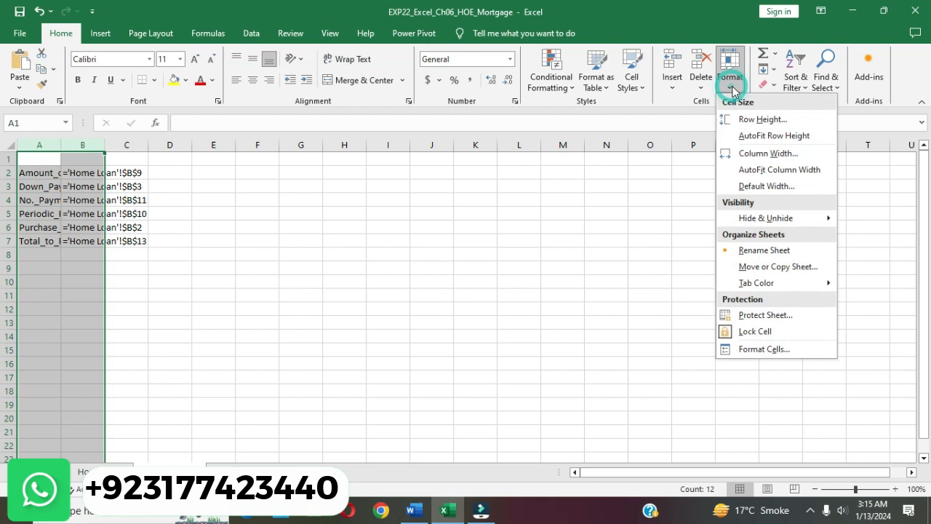
pyautogui.click(771, 173)
pyautogui.click(572, 280)
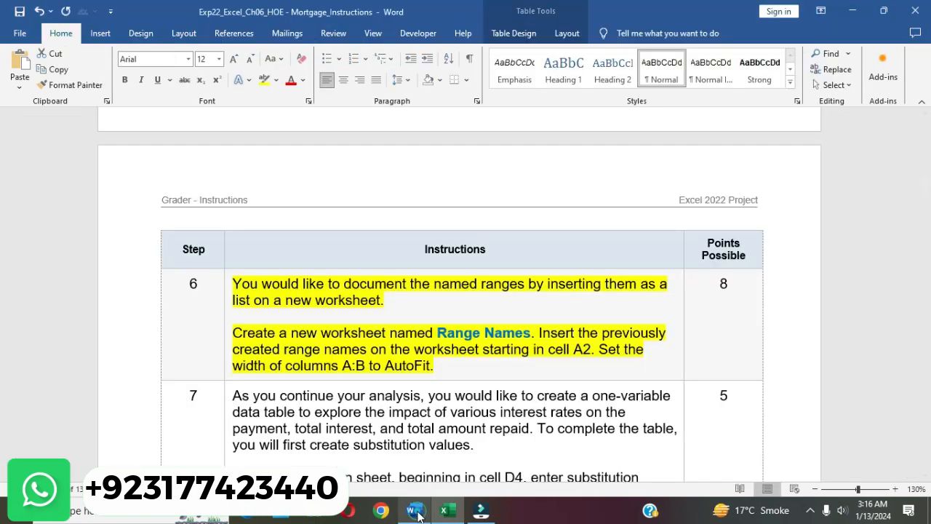
# Switch to the Word instructions and remove the yellow highlight from the text of step 6.
pyautogui.click(414, 510)
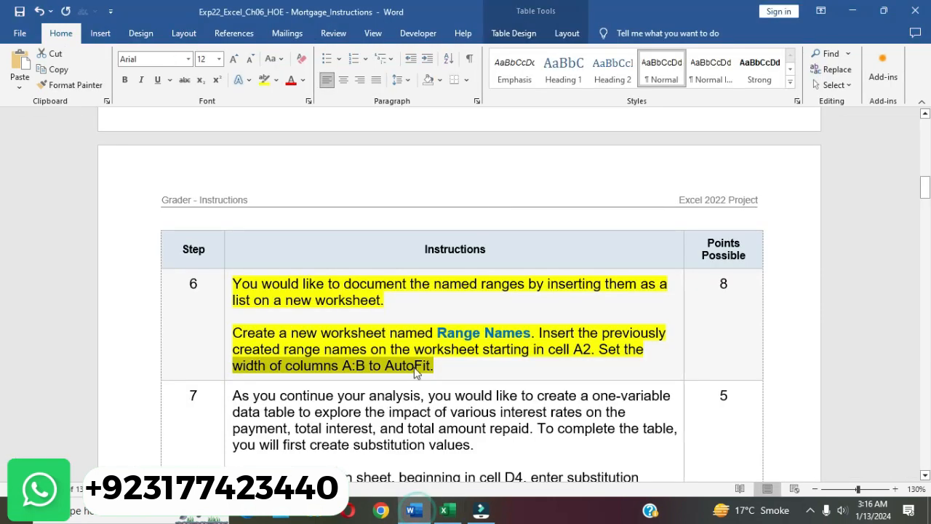
pyautogui.click(397, 333)
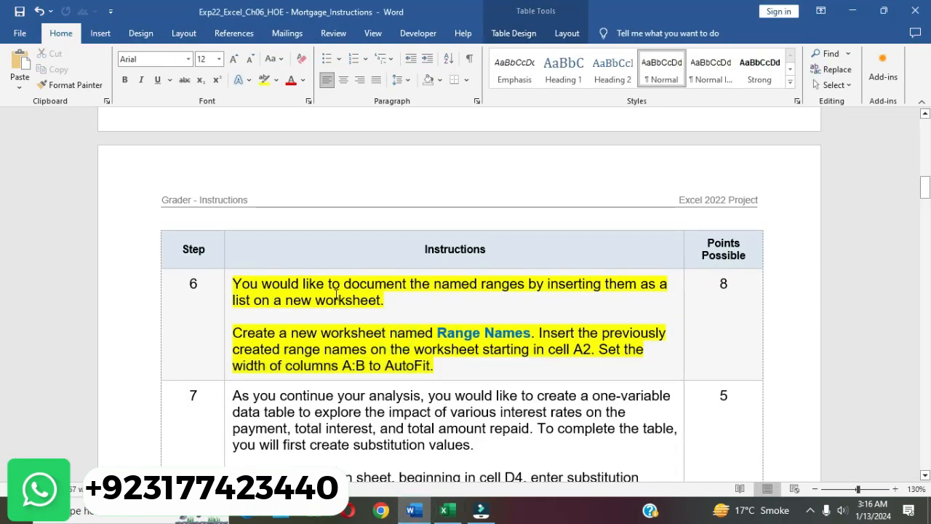
pyautogui.click(228, 289)
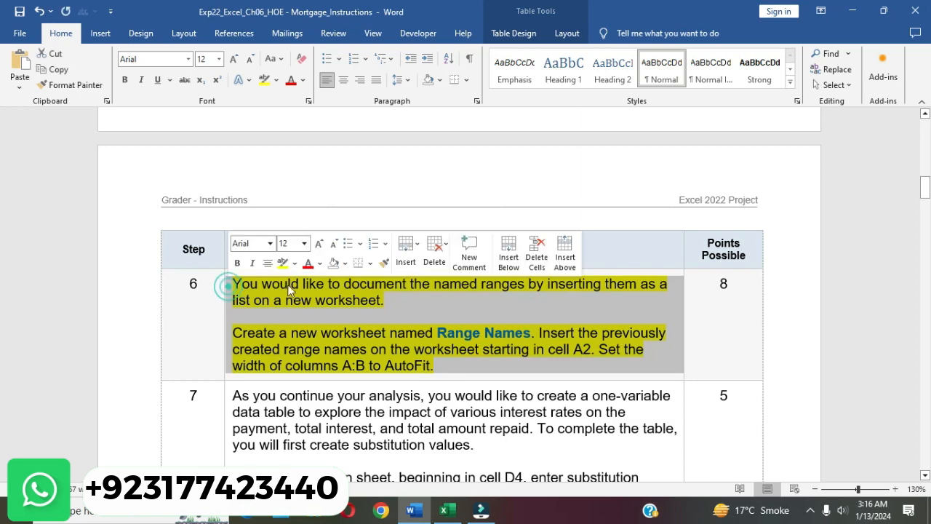
pyautogui.click(285, 269)
pyautogui.click(362, 330)
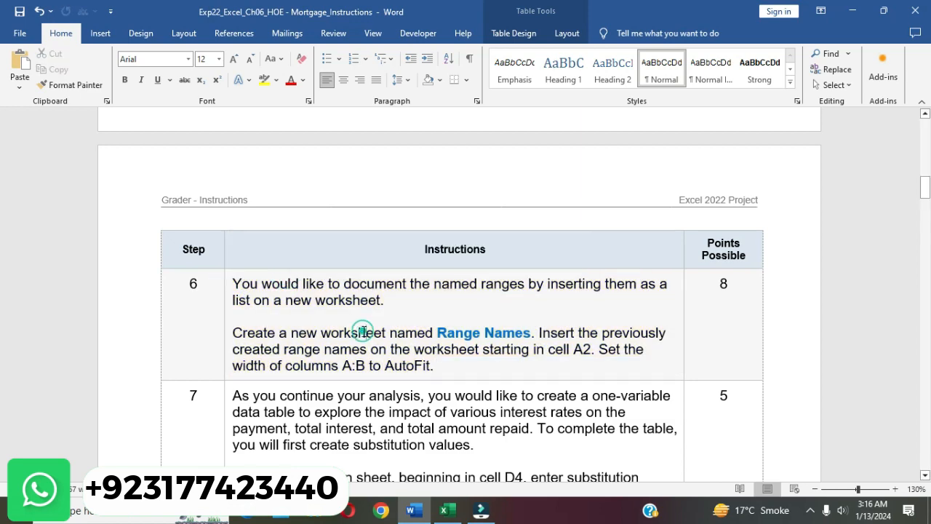
# Highlight the instruction text of step 7 in yellow.
pyautogui.scroll(-3, 361, 329)
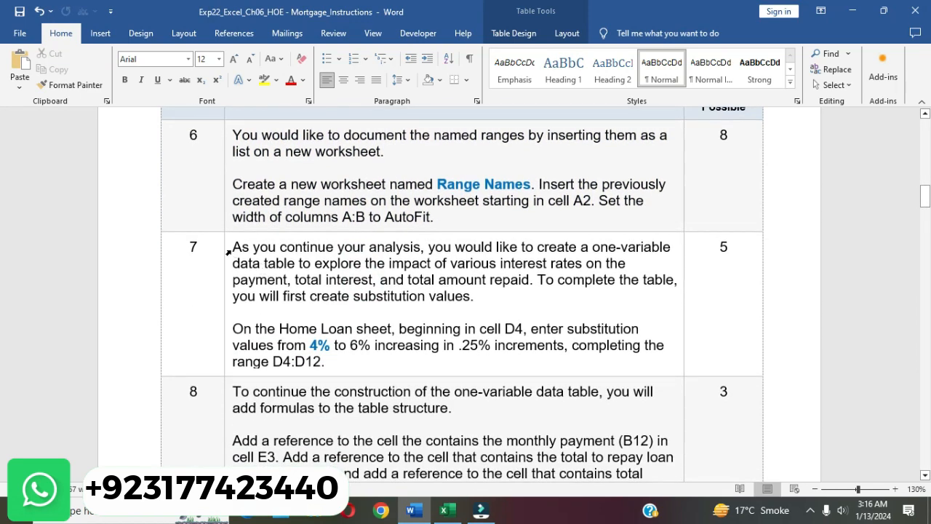
pyautogui.click(228, 253)
pyautogui.click(285, 228)
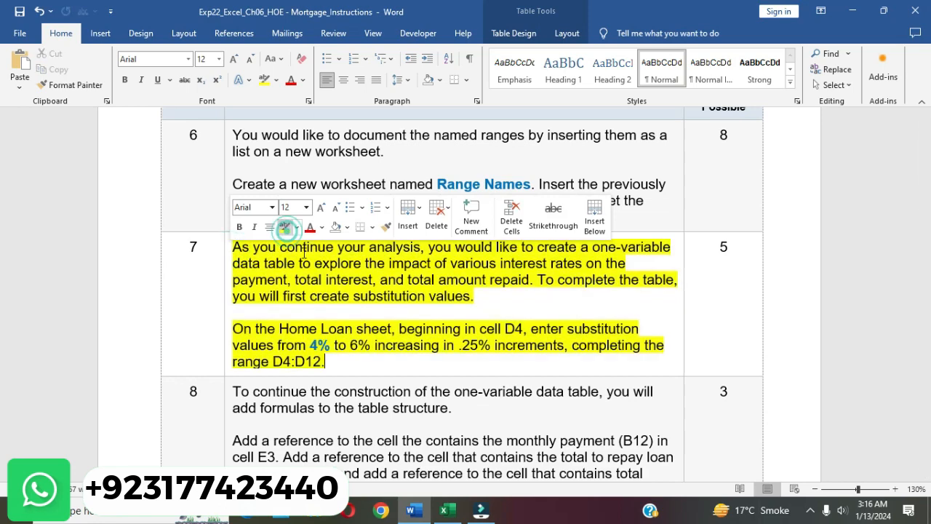
pyautogui.click(353, 310)
pyautogui.scroll(-2, 353, 310)
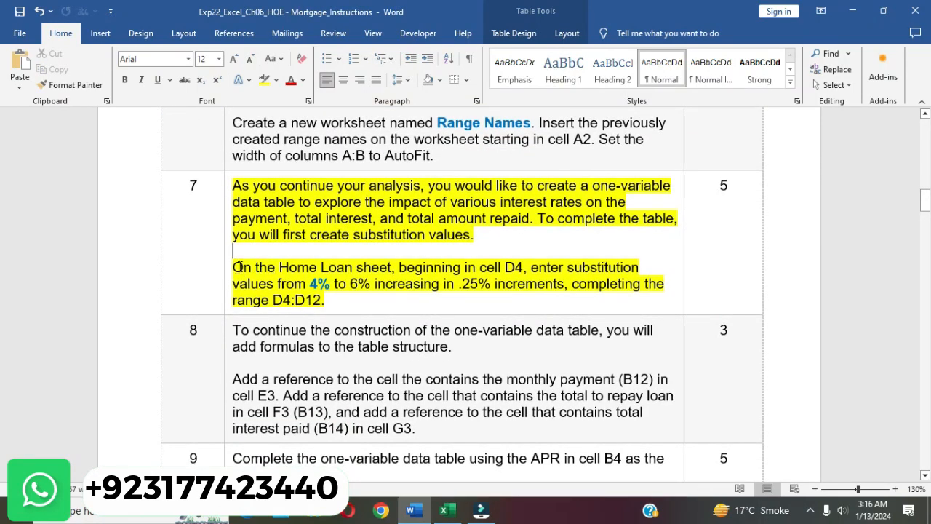
# Read the substitution-value instructions in Word's step 7 and enter 4% in cell D4 of the Home Loan sheet in Excel.
pyautogui.moveTo(238, 267); pyautogui.dragTo(523, 267)
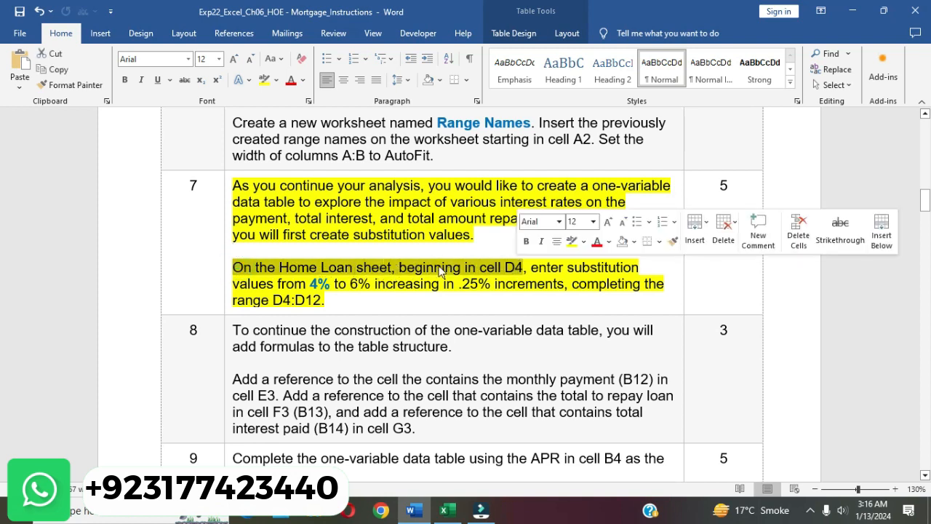
pyautogui.click(445, 509)
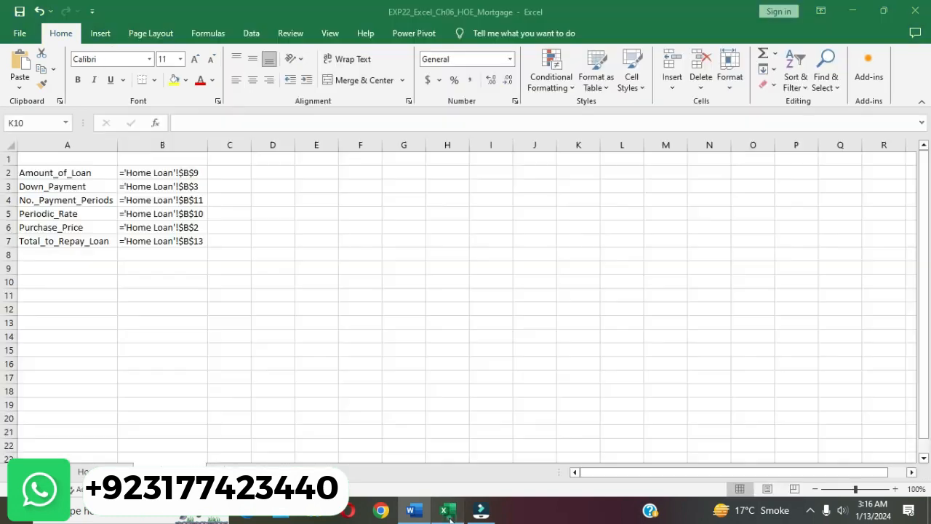
pyautogui.click(102, 467)
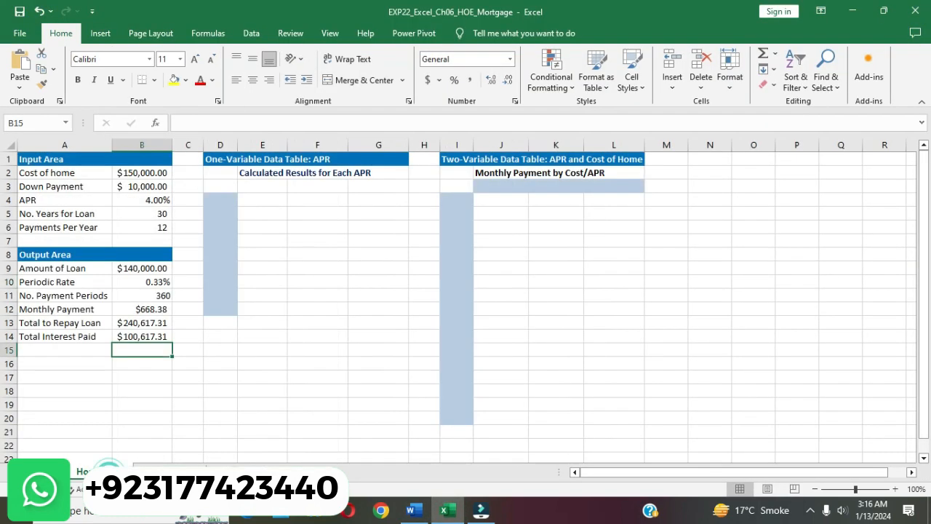
pyautogui.click(211, 199)
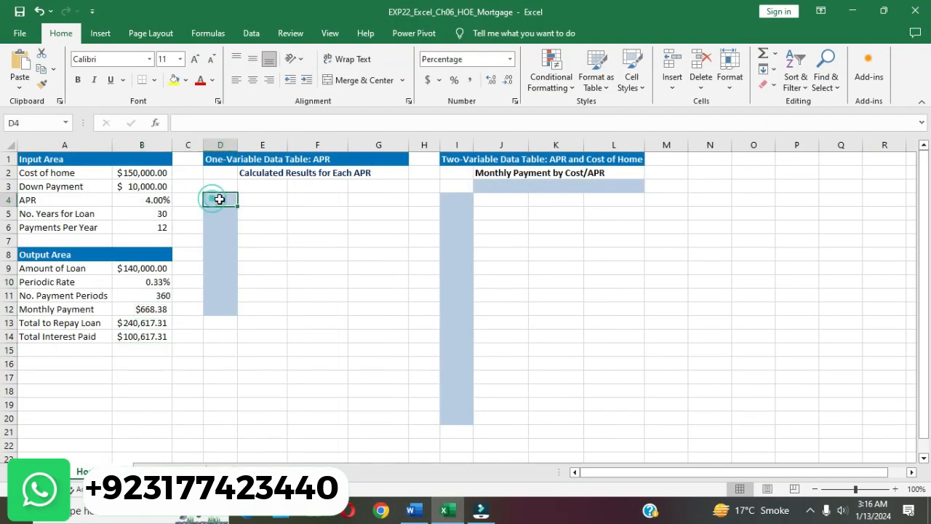
pyautogui.click(413, 509)
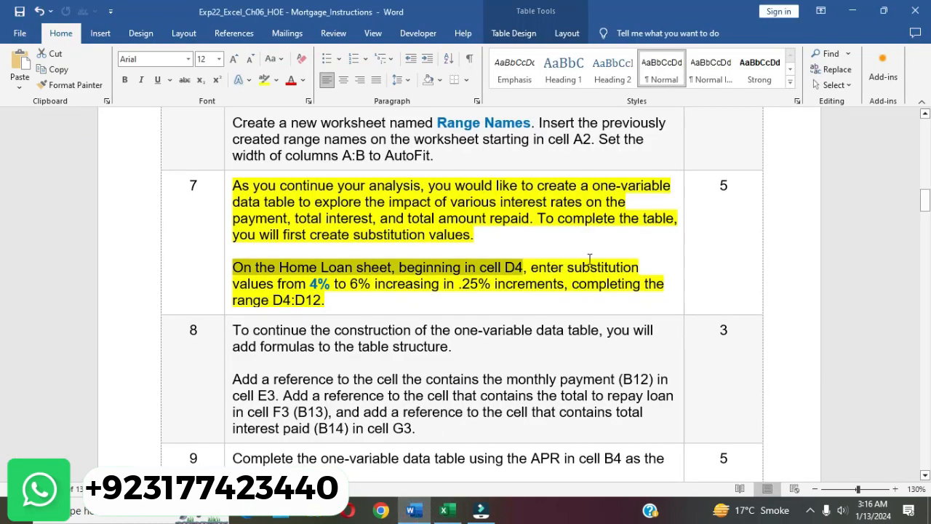
pyautogui.moveTo(256, 284); pyautogui.dragTo(554, 283)
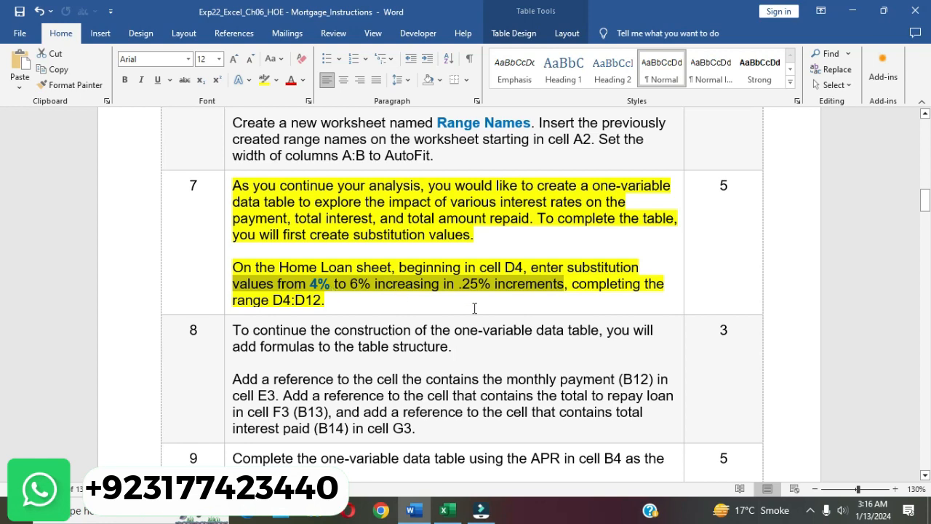
pyautogui.click(446, 509)
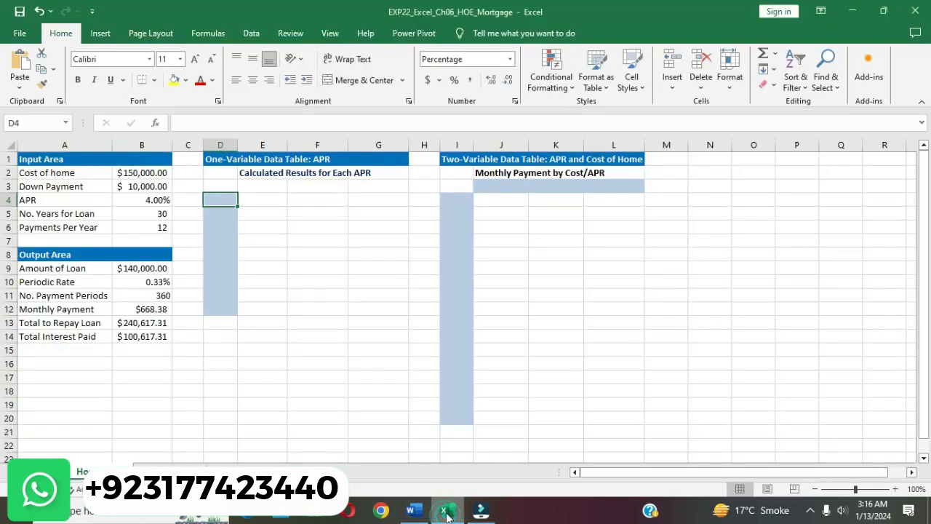
pyautogui.write('4%')
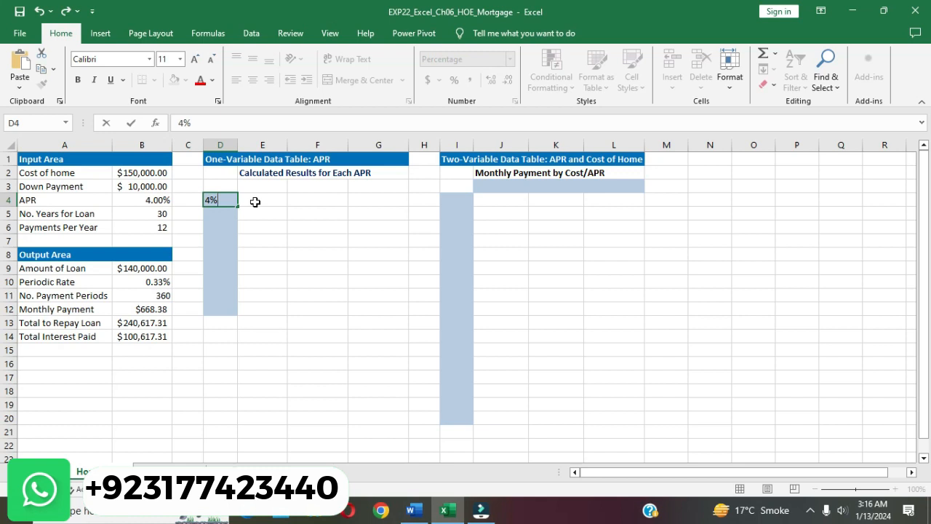
pyautogui.press('Return')
# Try to fill a linear series in rows from cell D4 in 0.25% steps up to 6%, and undo the fill.
pyautogui.click(228, 200)
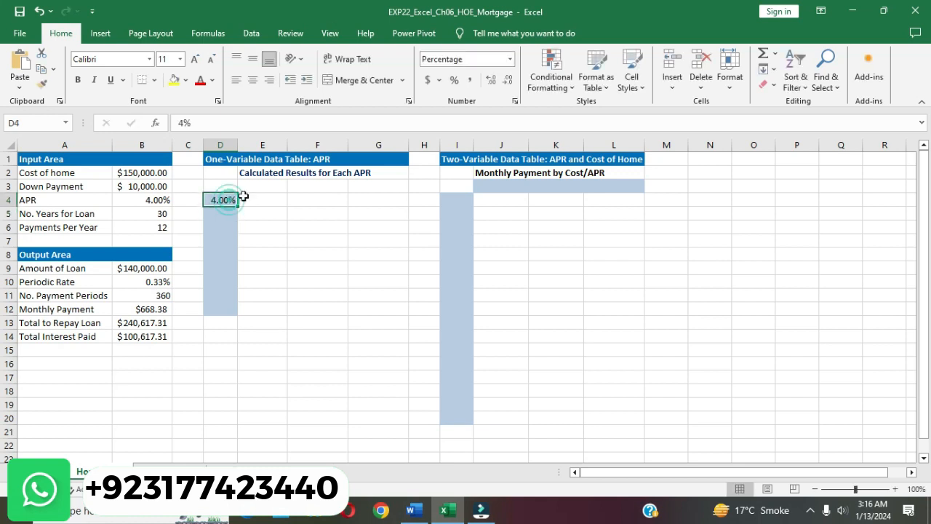
pyautogui.click(775, 70)
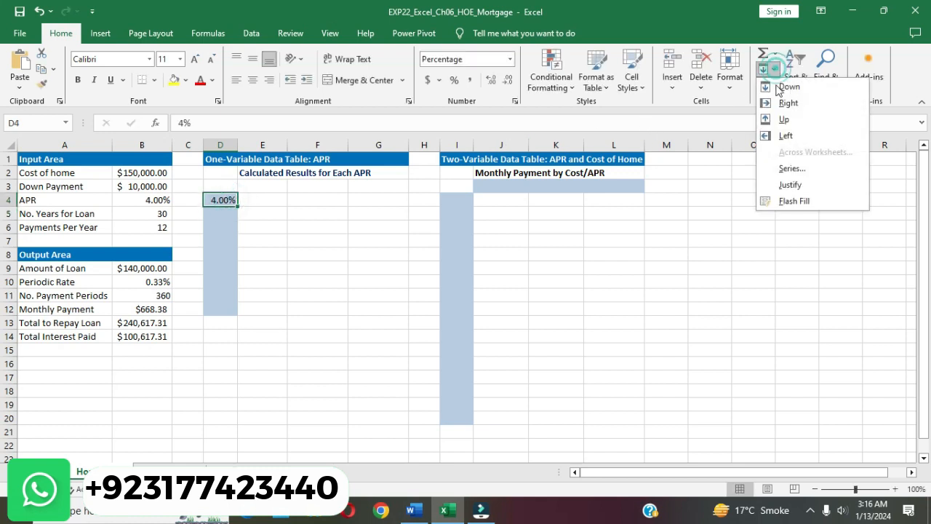
pyautogui.click(800, 172)
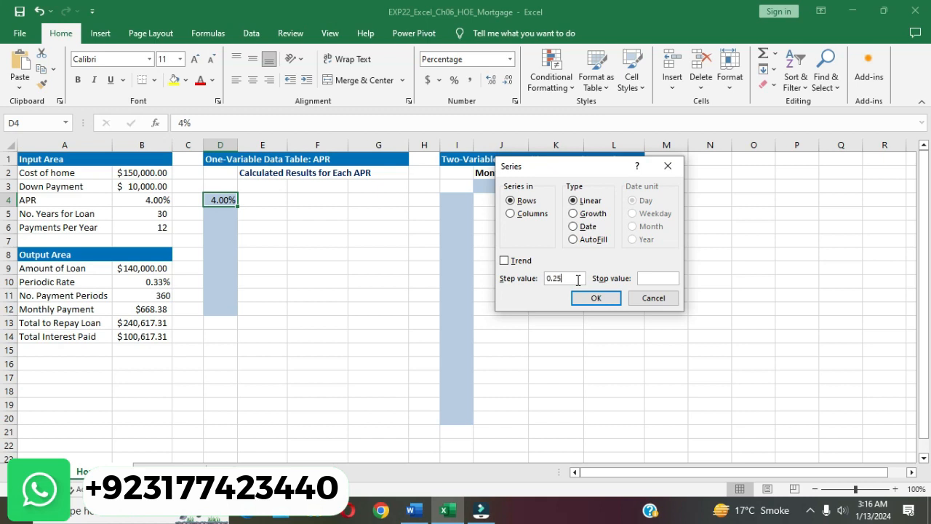
pyautogui.click(645, 277)
pyautogui.click(598, 298)
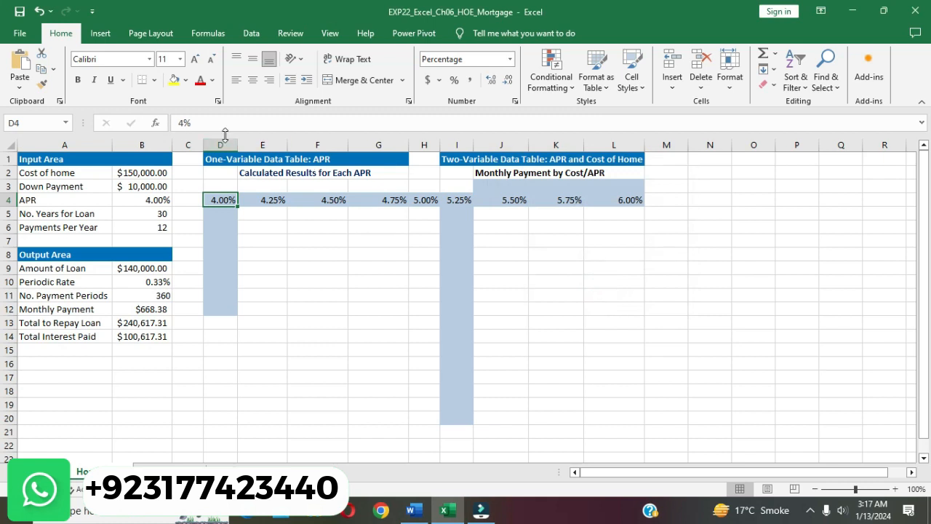
pyautogui.click(40, 12)
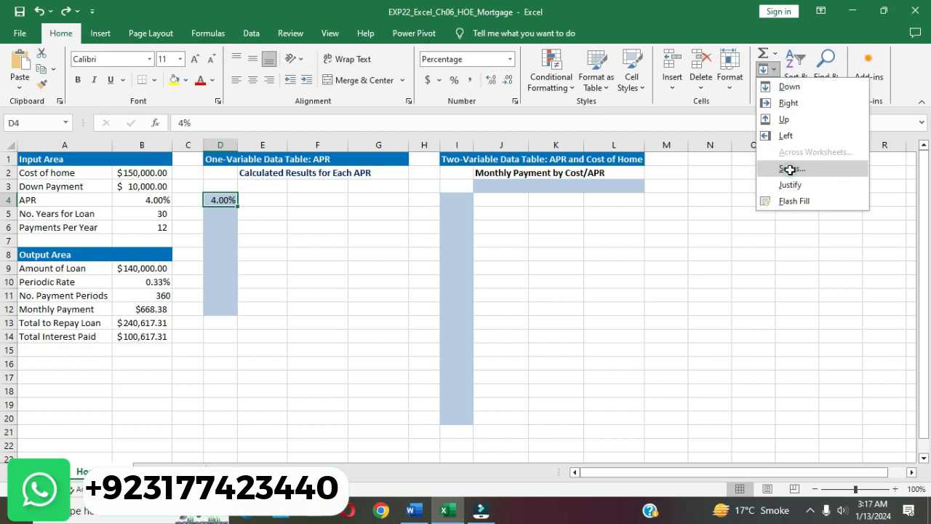
# Fill a linear series down the column from cell D4 with a step value of 0.25% and a stop value of 6%.
pyautogui.click(789, 167)
pyautogui.click(511, 215)
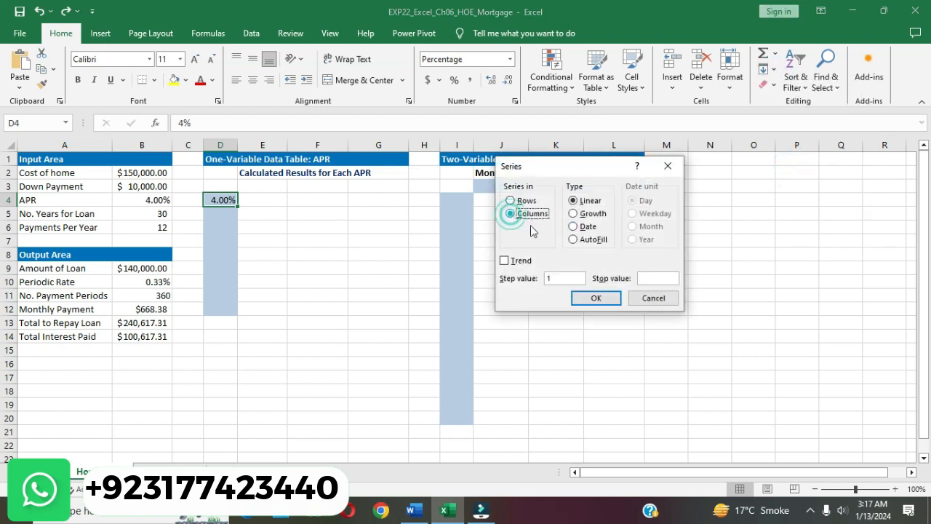
pyautogui.click(564, 280)
pyautogui.press('BackSpace')
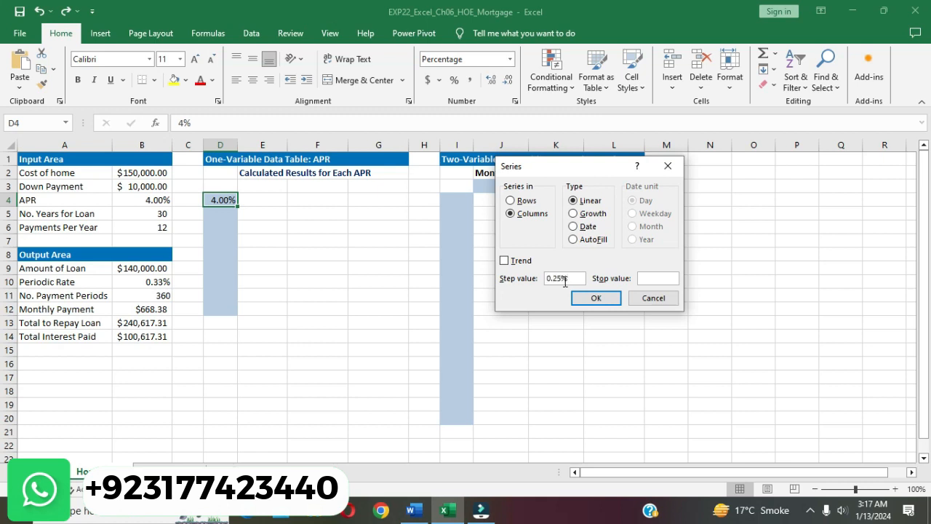
pyautogui.click(649, 278)
pyautogui.click(601, 298)
pyautogui.click(606, 299)
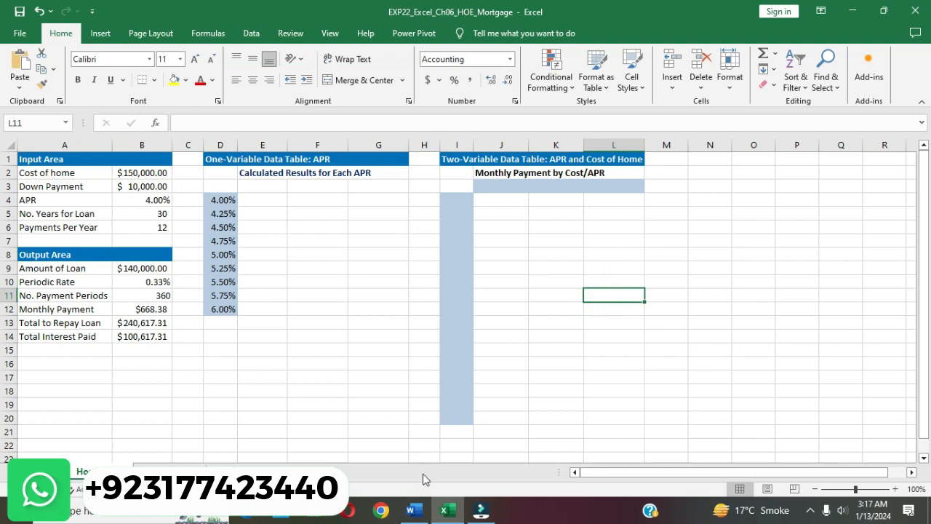
# Switch to the Word instructions and remove the yellow highlight from the text of step 7.
pyautogui.click(413, 510)
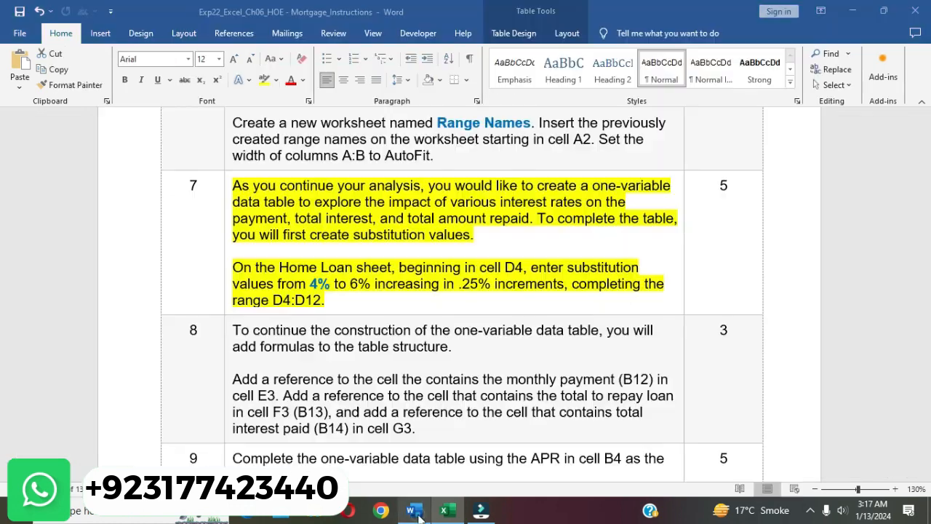
pyautogui.click(488, 298)
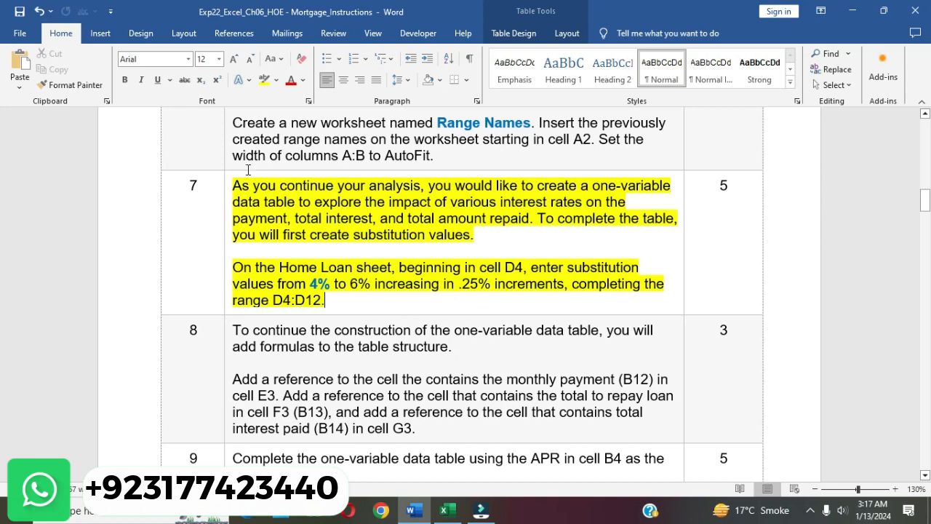
pyautogui.click(227, 189)
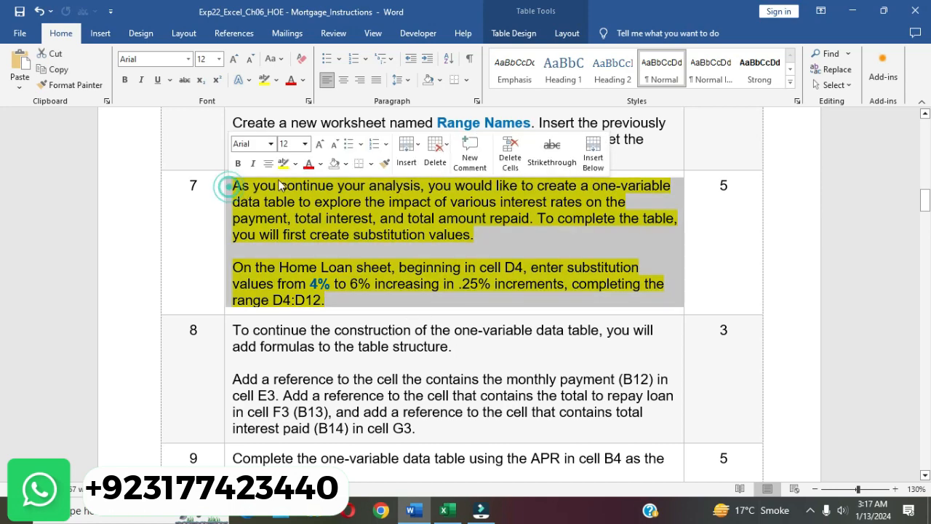
pyautogui.click(280, 165)
pyautogui.click(362, 355)
pyautogui.click(363, 355)
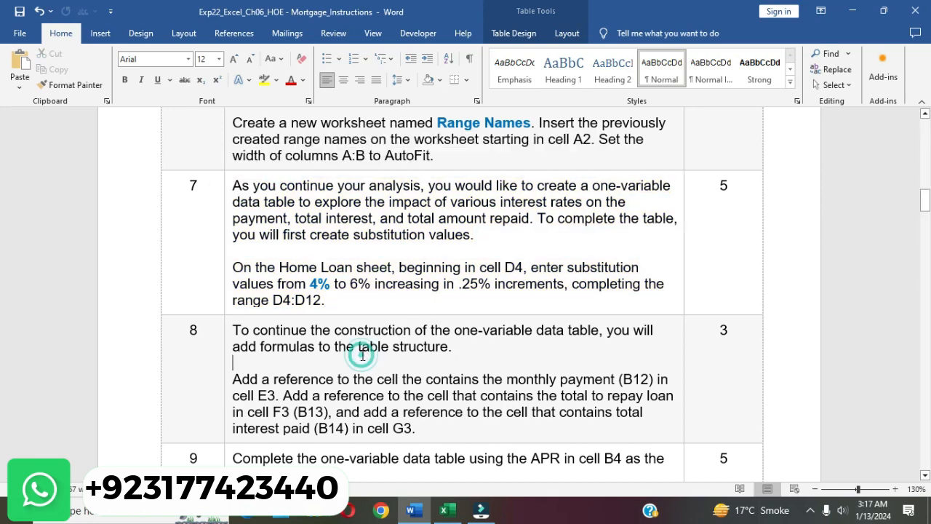
# Highlight the instruction text of step 8 in yellow.
pyautogui.scroll(-2, 342, 335)
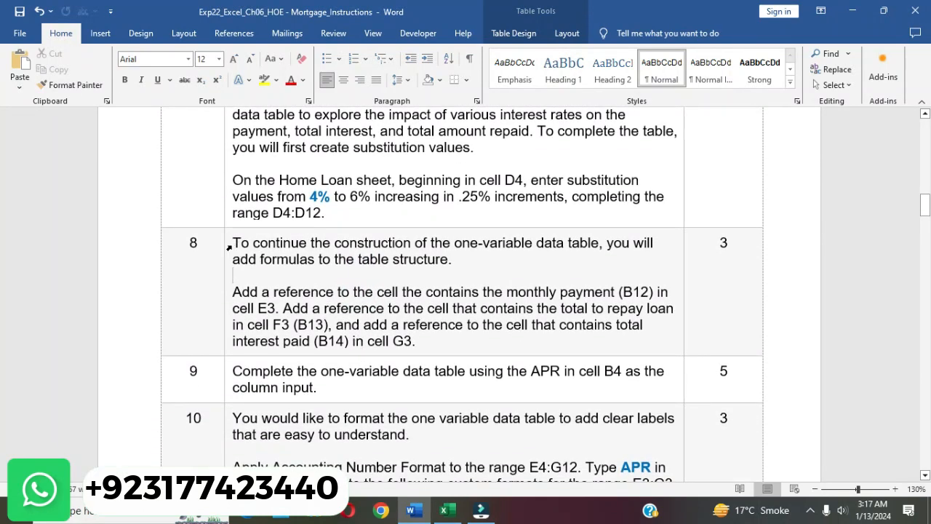
pyautogui.click(228, 248)
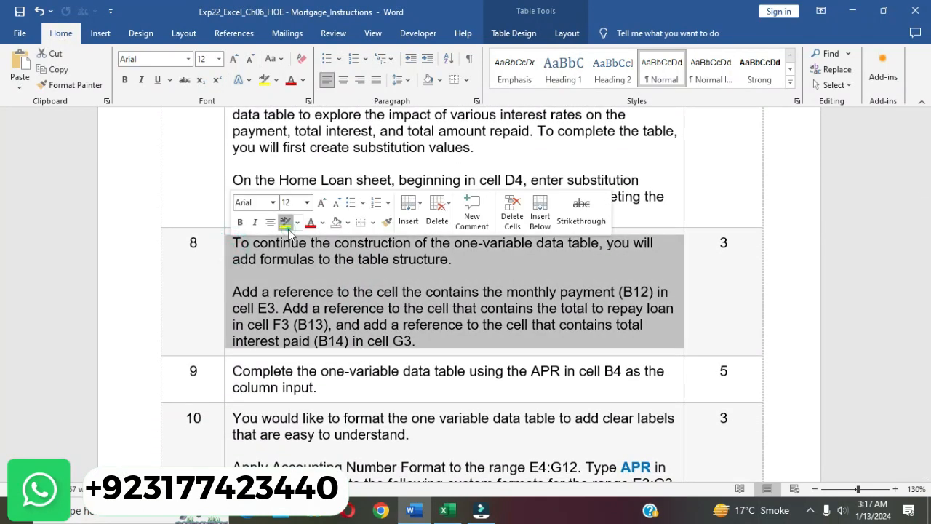
pyautogui.click(285, 223)
pyautogui.click(353, 318)
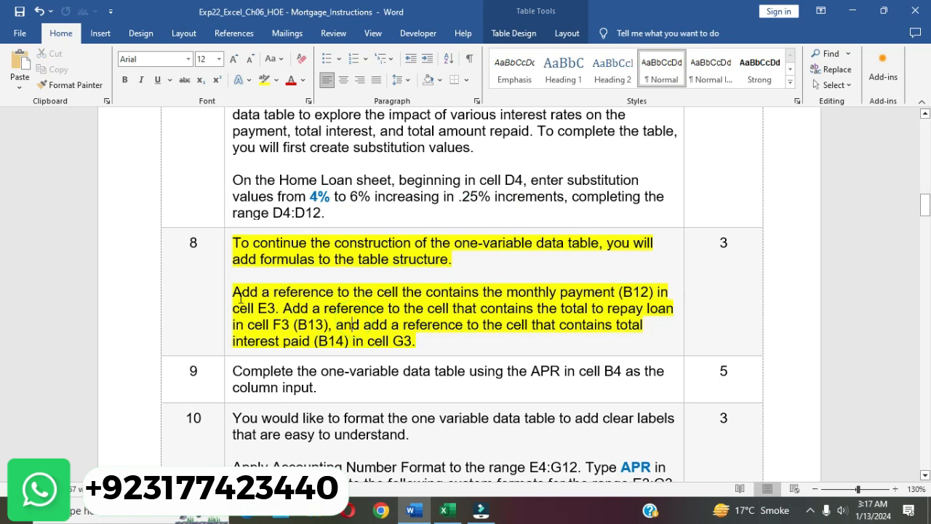
# Read the monthly payment instruction in Word's step 8 and enter a reference to cell B12 in cell E3 in Excel.
pyautogui.moveTo(233, 294); pyautogui.dragTo(260, 308)
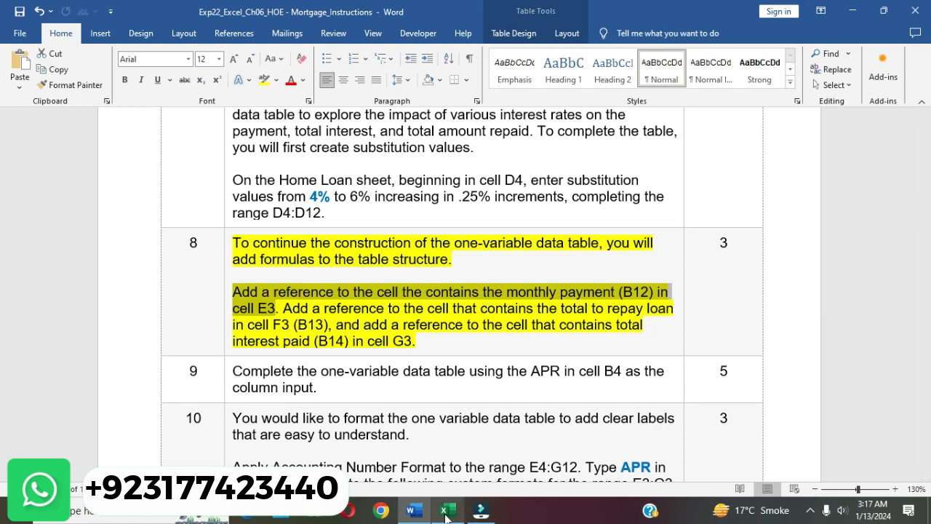
pyautogui.moveTo(446, 516)
pyautogui.click(440, 475)
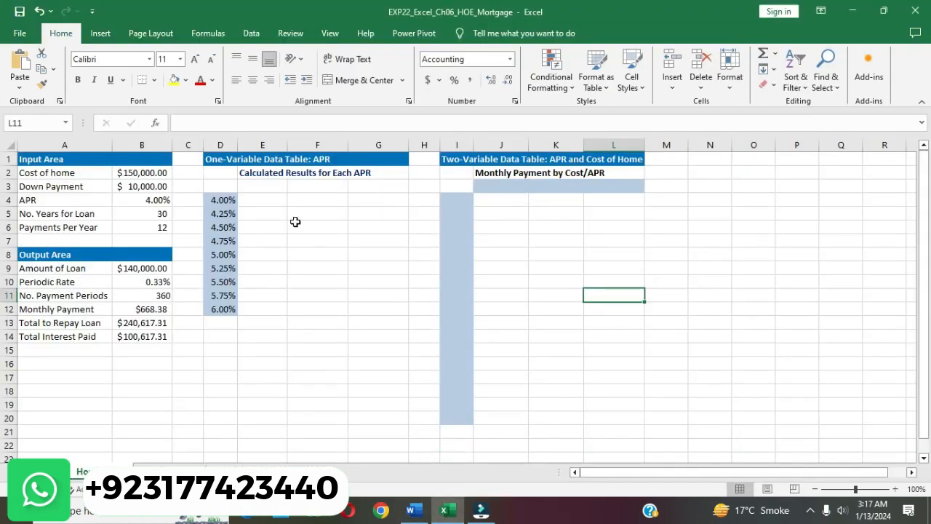
pyautogui.click(269, 189)
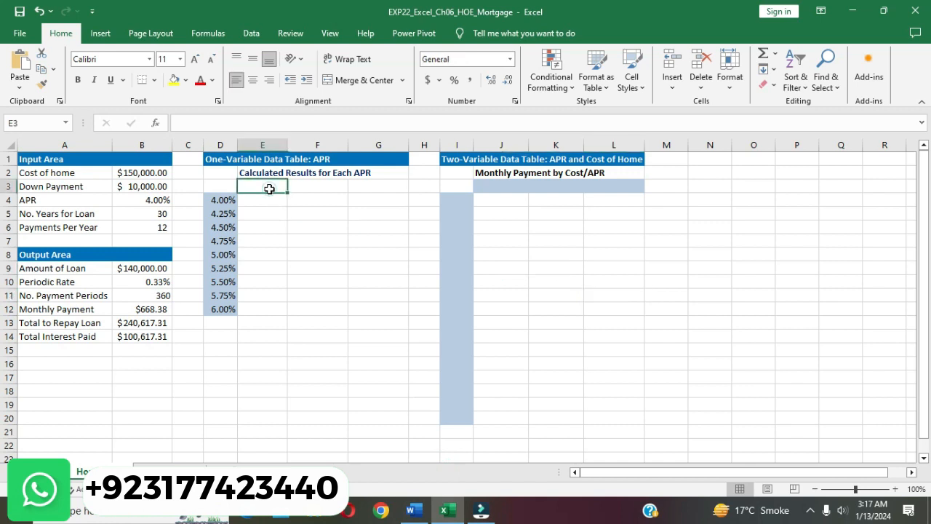
pyautogui.write('=')
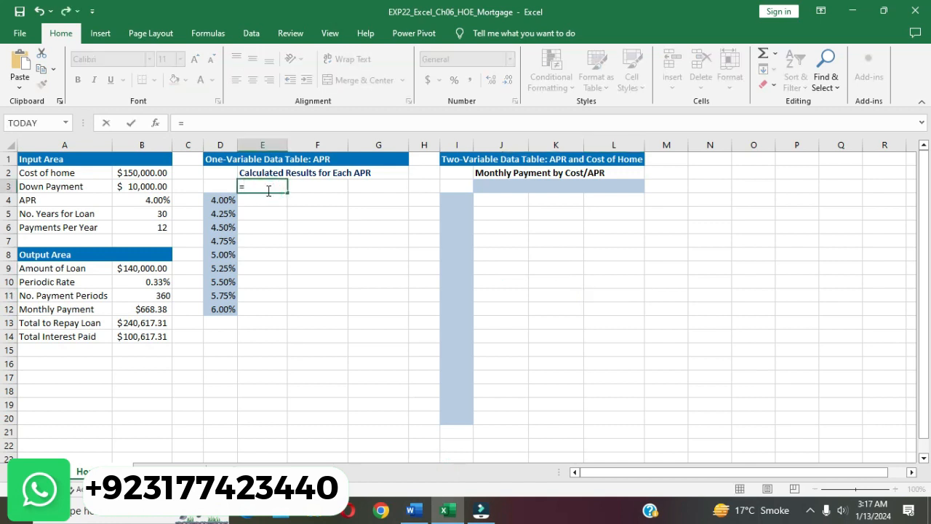
pyautogui.click(159, 313)
pyautogui.press('Return')
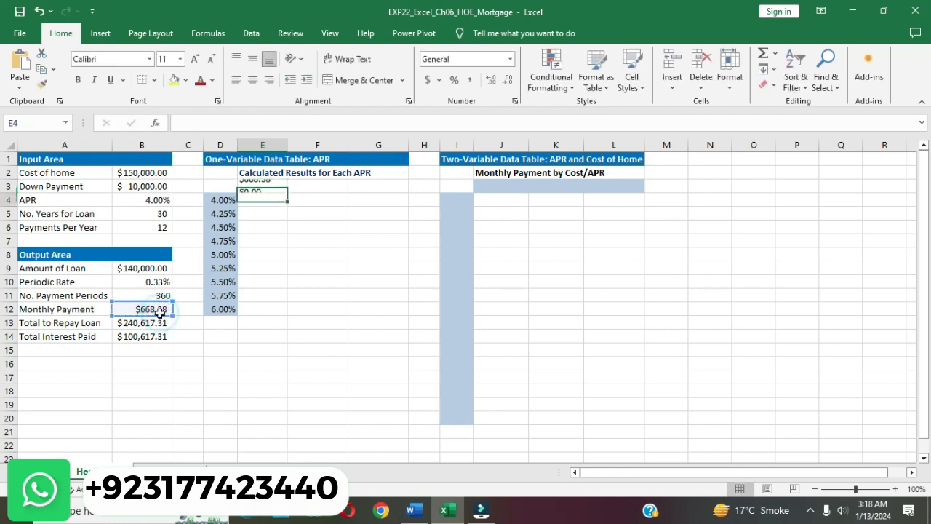
# Read the total to repay loan instruction in Word's step 8 and enter a reference to cell B13 in cell F3 in Excel.
pyautogui.click(412, 510)
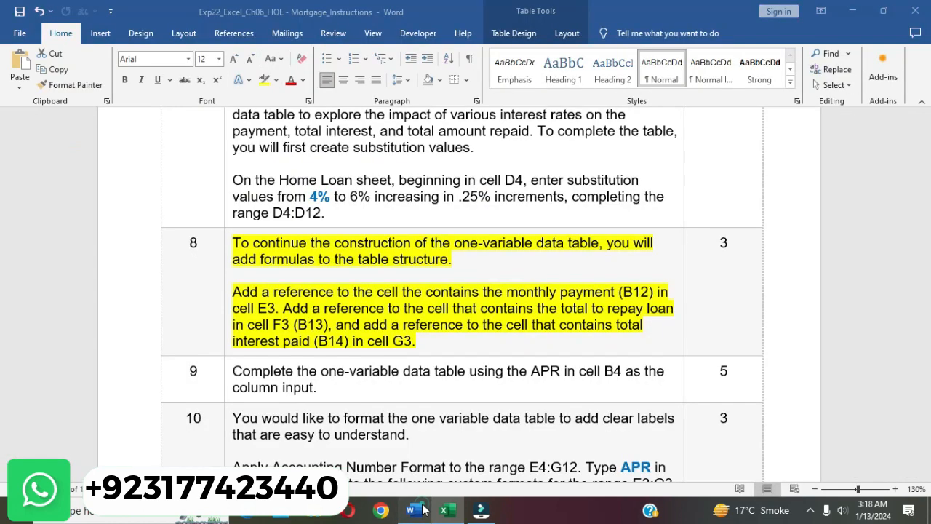
pyautogui.moveTo(284, 309); pyautogui.dragTo(333, 325)
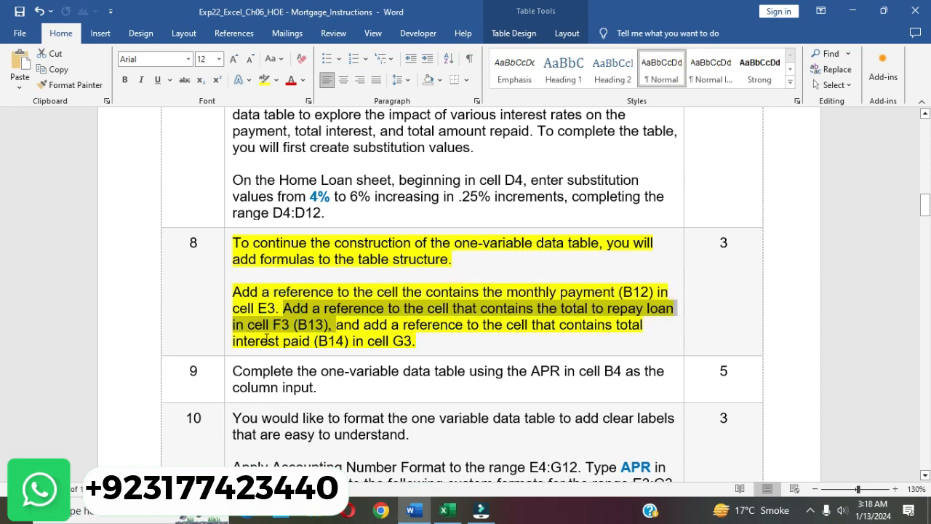
pyautogui.click(443, 509)
pyautogui.click(324, 189)
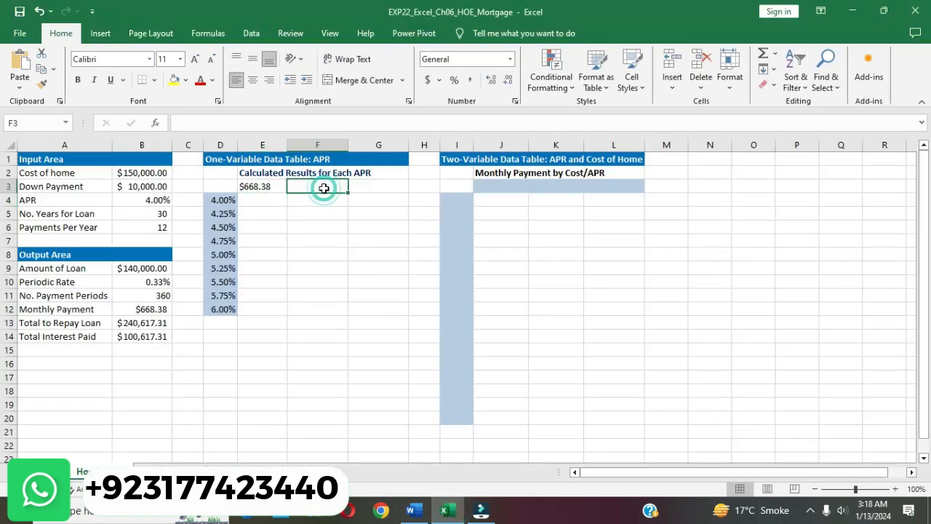
pyautogui.write('=')
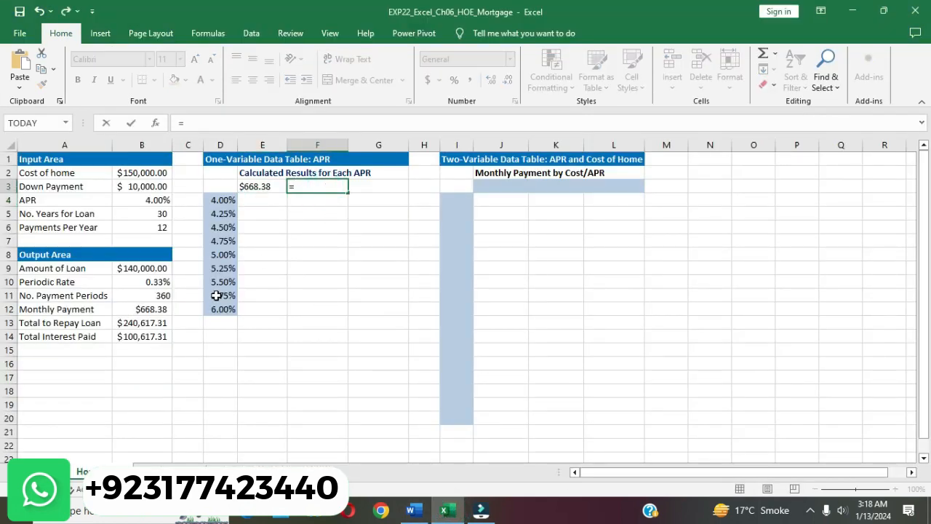
pyautogui.click(155, 323)
pyautogui.press('Return')
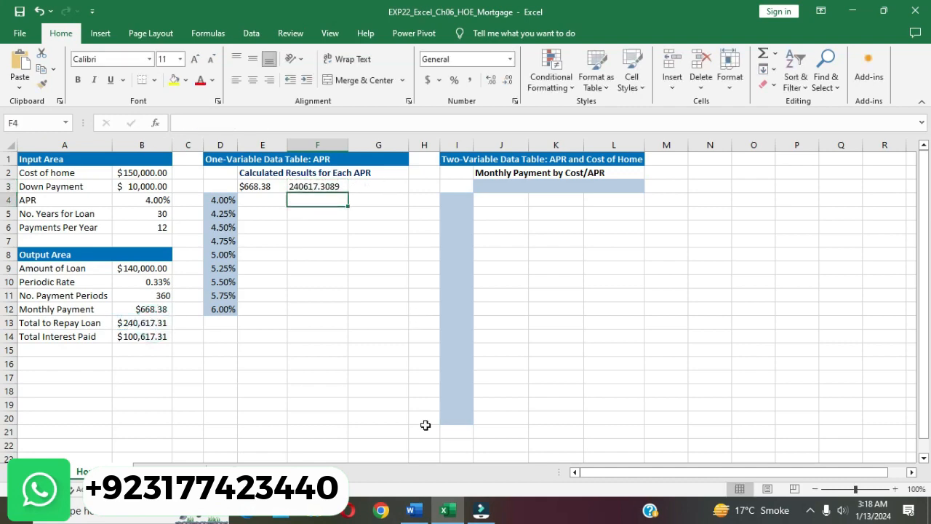
# Read the total interest paid instruction in Word's step 8 and enter a reference to cell B14 in cell G3 in Excel.
pyautogui.click(413, 508)
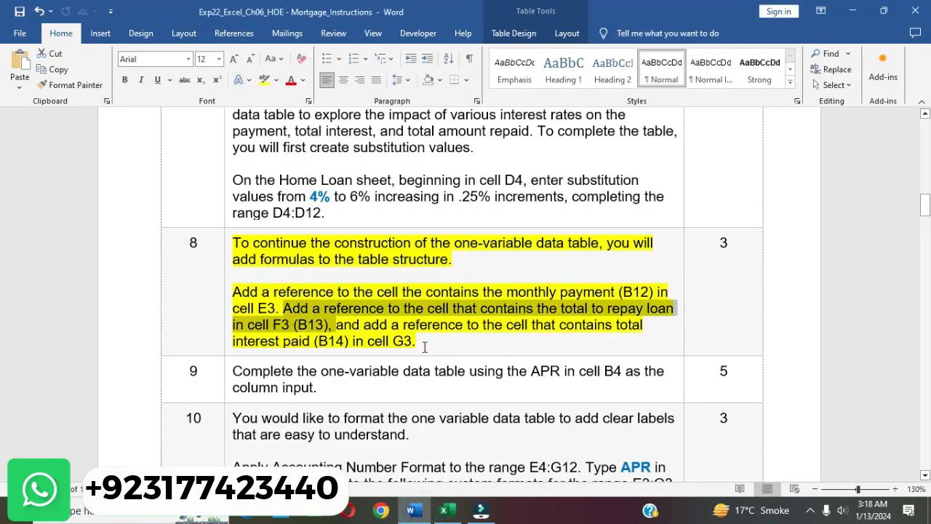
pyautogui.moveTo(367, 325); pyautogui.dragTo(416, 342)
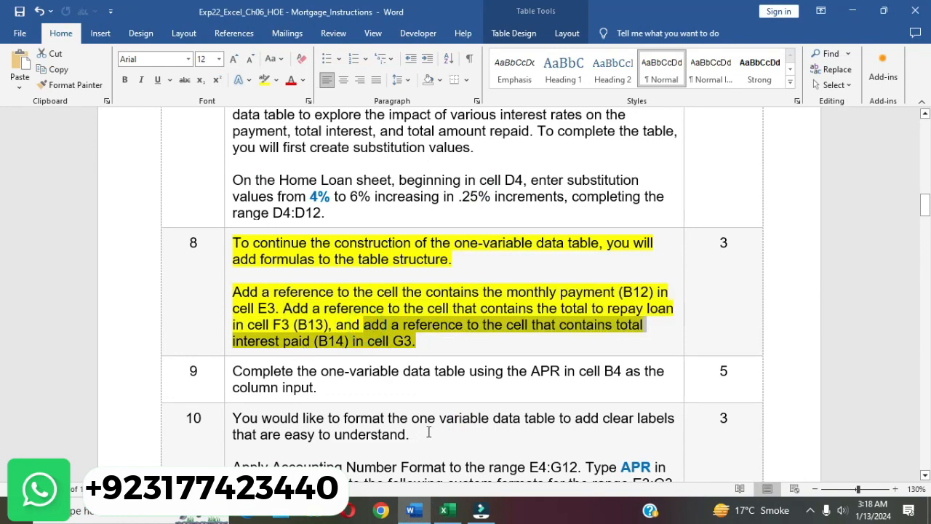
pyautogui.click(443, 510)
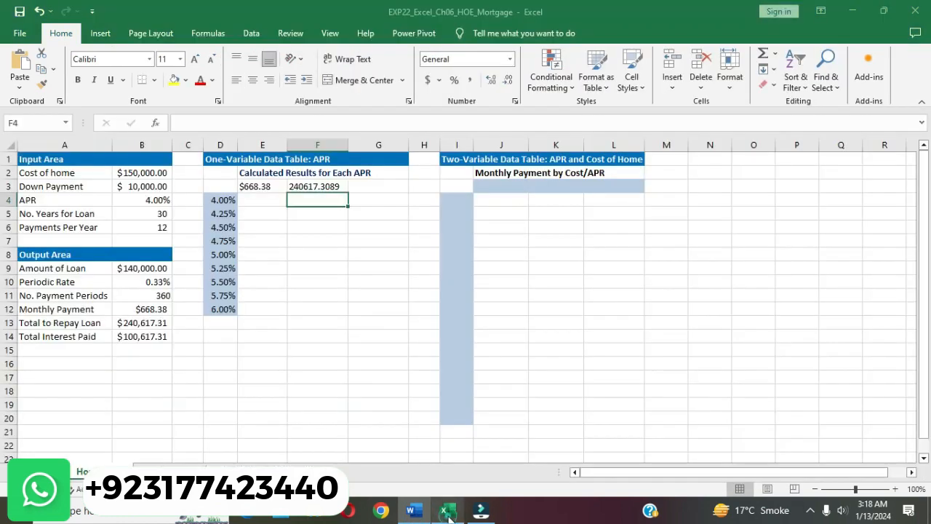
pyautogui.click(379, 189)
pyautogui.write('=')
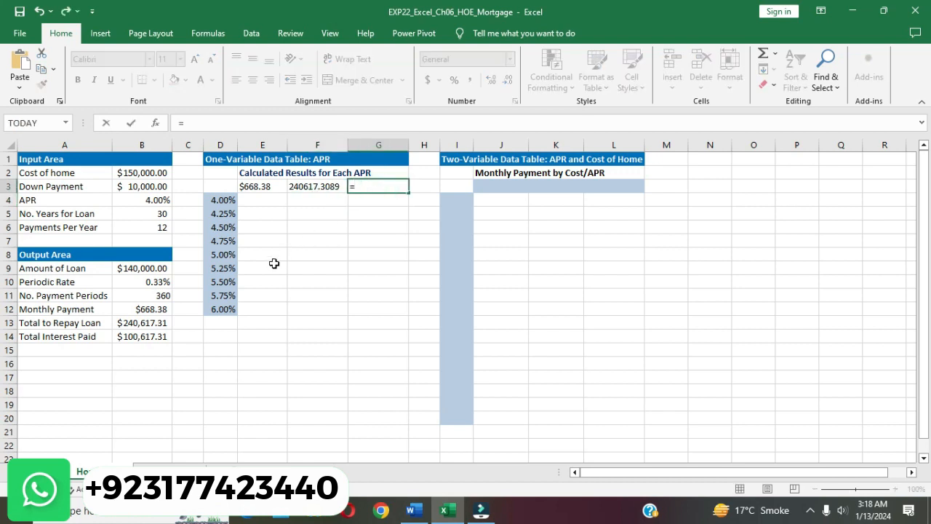
pyautogui.click(160, 336)
pyautogui.press('Return')
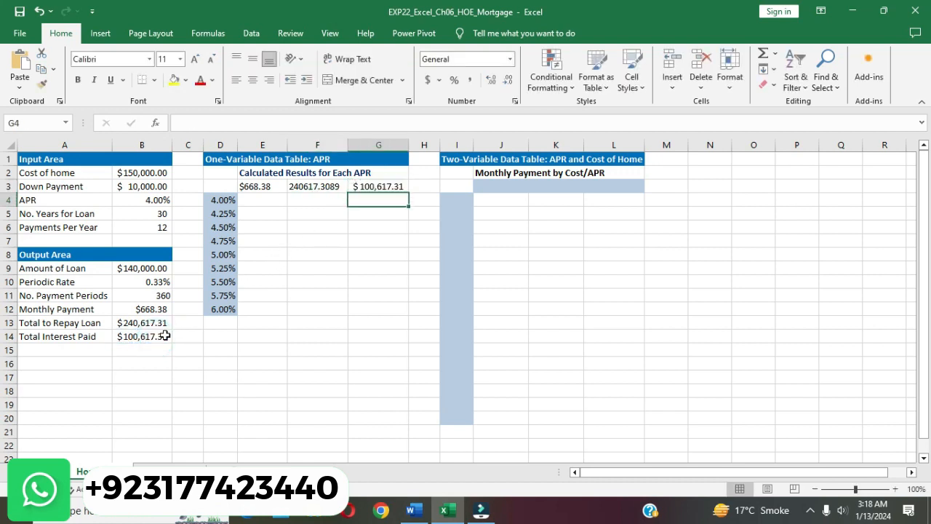
# Switch to the Word instructions and remove the yellow highlight from the text of step 8.
pyautogui.click(412, 513)
pyautogui.click(433, 324)
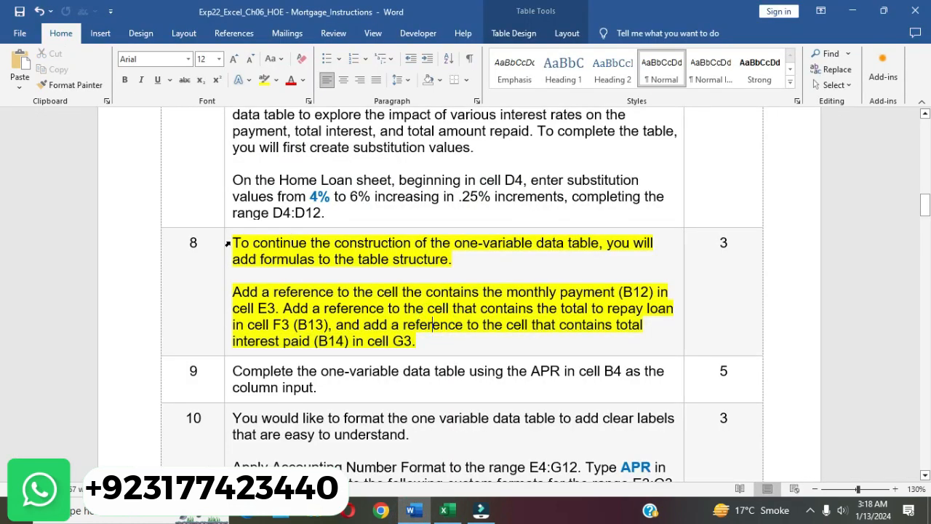
pyautogui.click(227, 244)
pyautogui.click(288, 220)
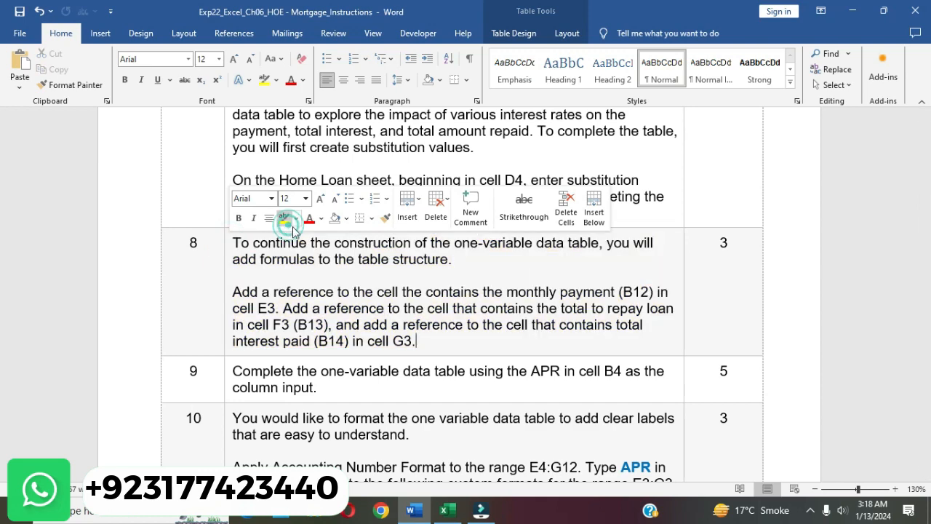
pyautogui.click(382, 291)
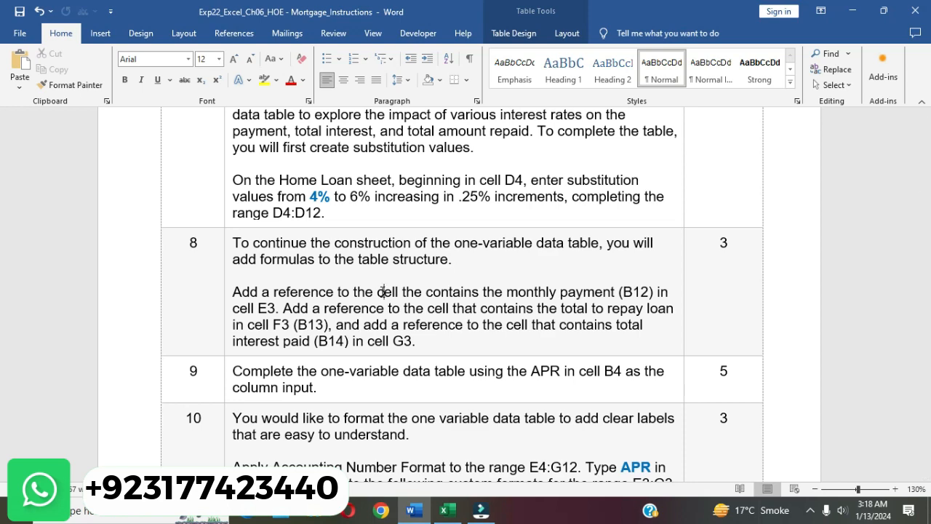
# Highlight the instruction text of step 9 in yellow.
pyautogui.scroll(-3, 382, 292)
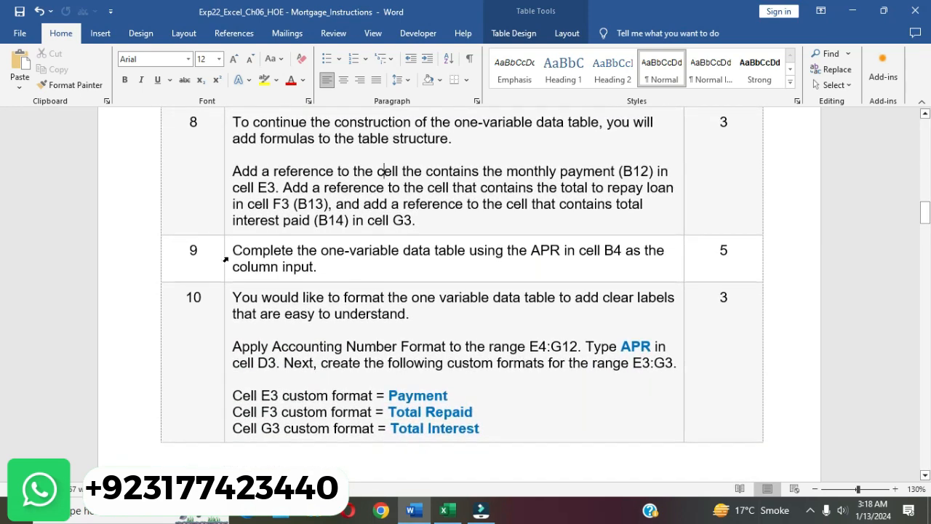
pyautogui.click(226, 254)
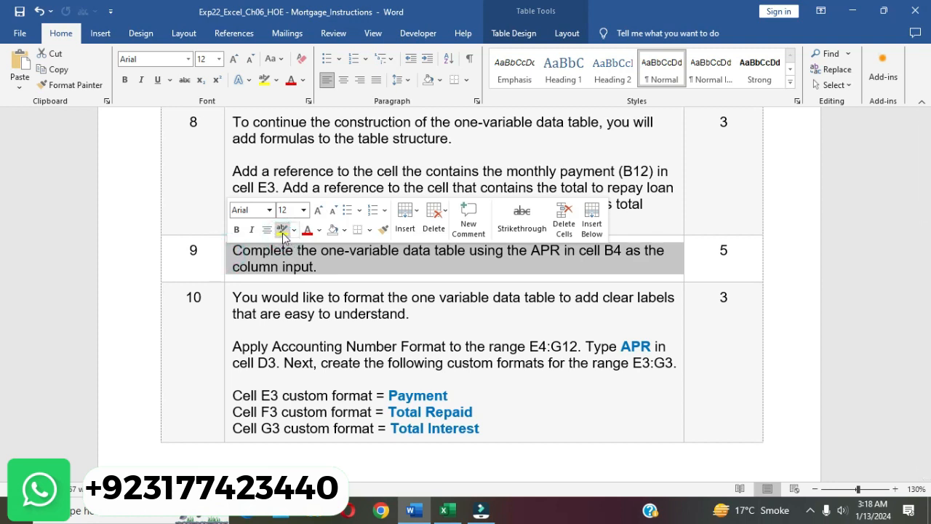
pyautogui.click(283, 230)
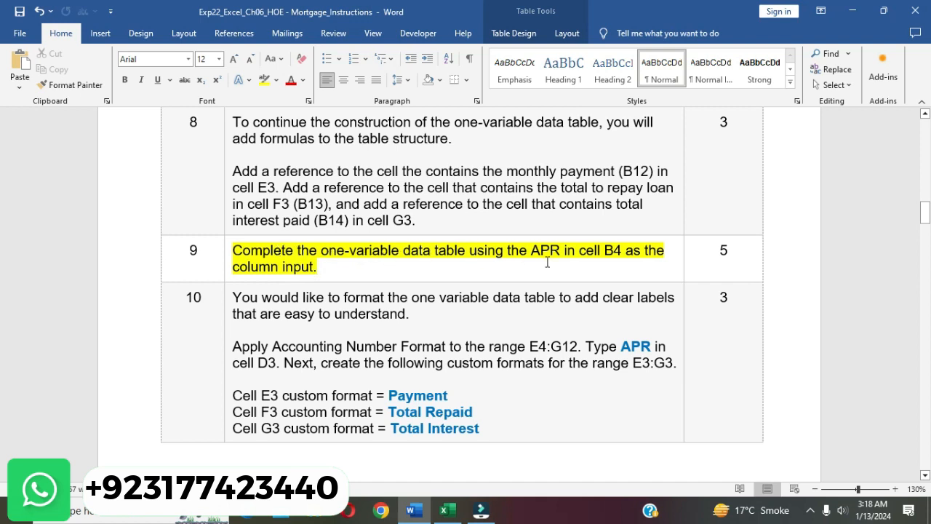
# Switch to Excel and create a one-variable data table in the range D3:G12 with cell B4 as the column input cell.
pyautogui.click(223, 259)
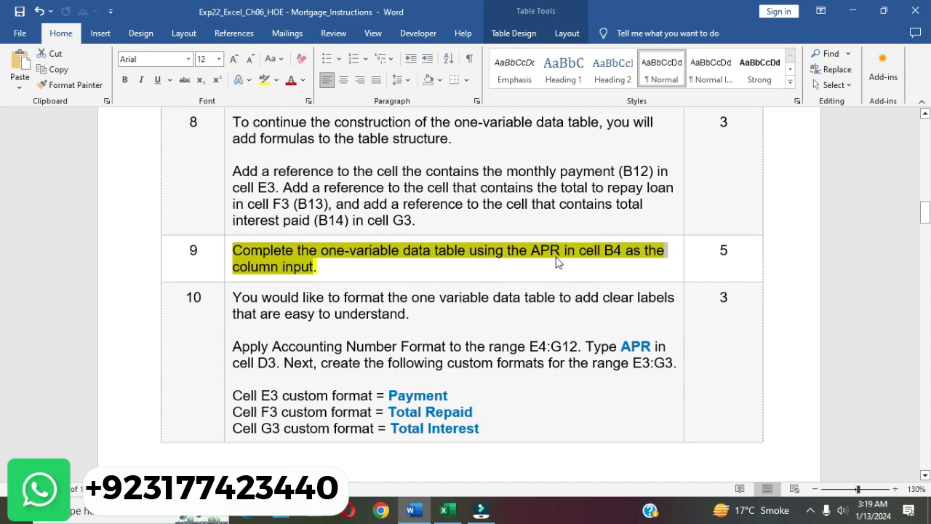
pyautogui.click(445, 509)
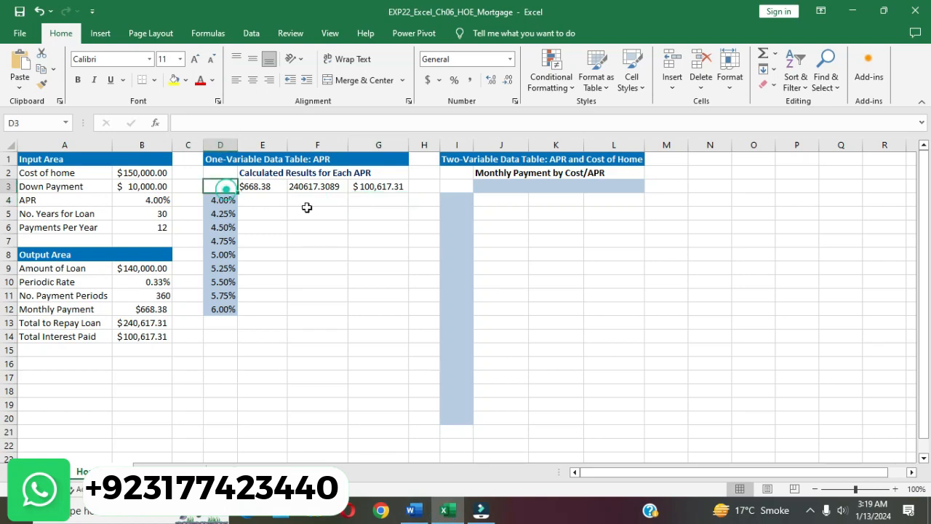
pyautogui.moveTo(218, 186); pyautogui.dragTo(380, 303)
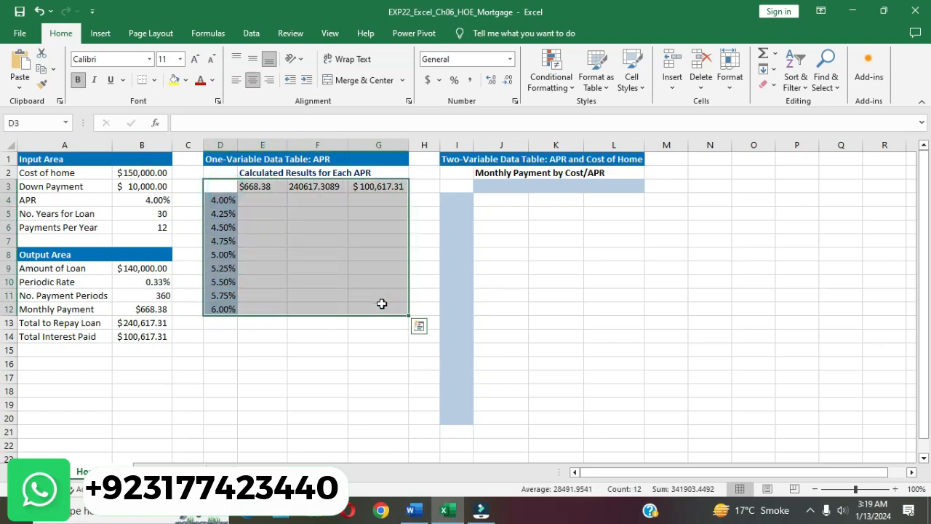
pyautogui.click(251, 34)
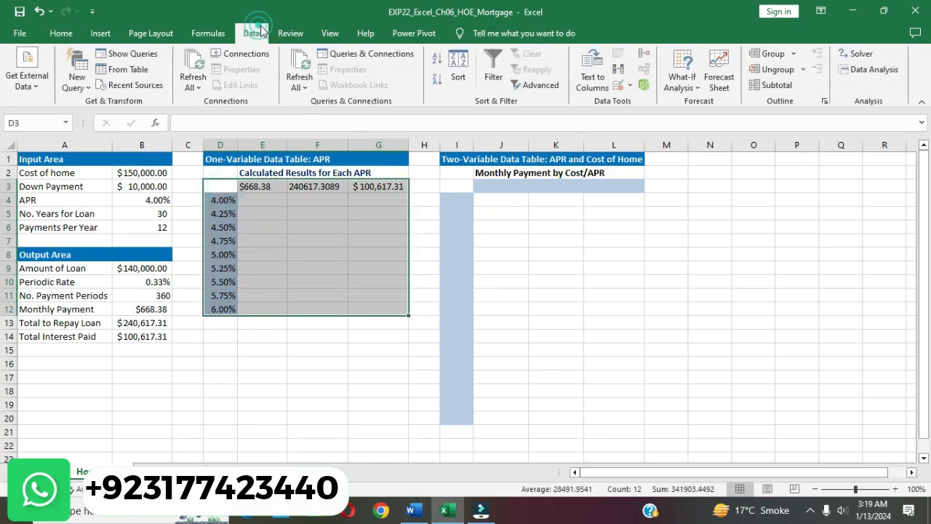
pyautogui.click(701, 89)
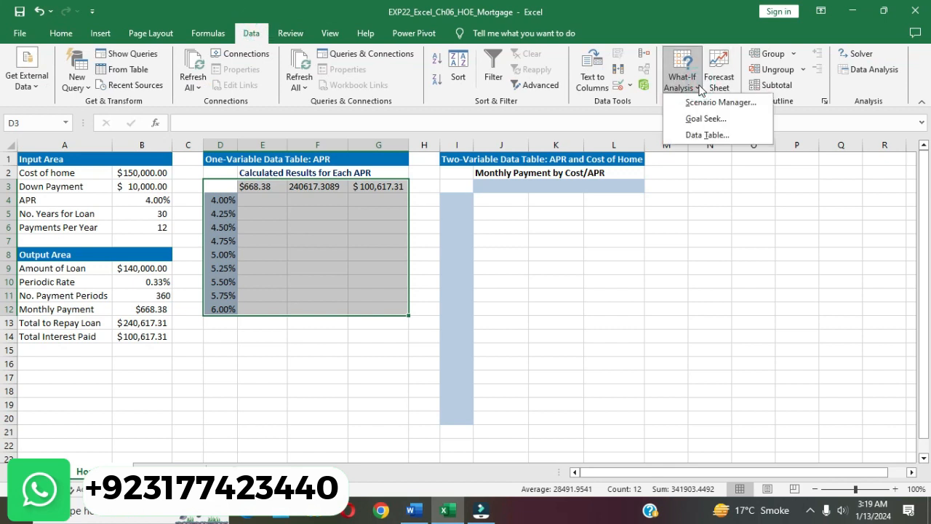
pyautogui.click(702, 136)
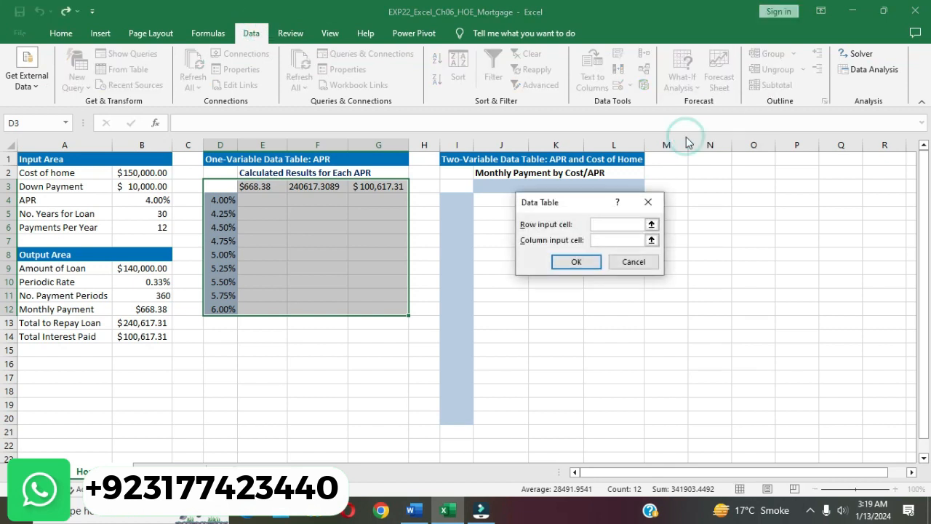
pyautogui.click(622, 242)
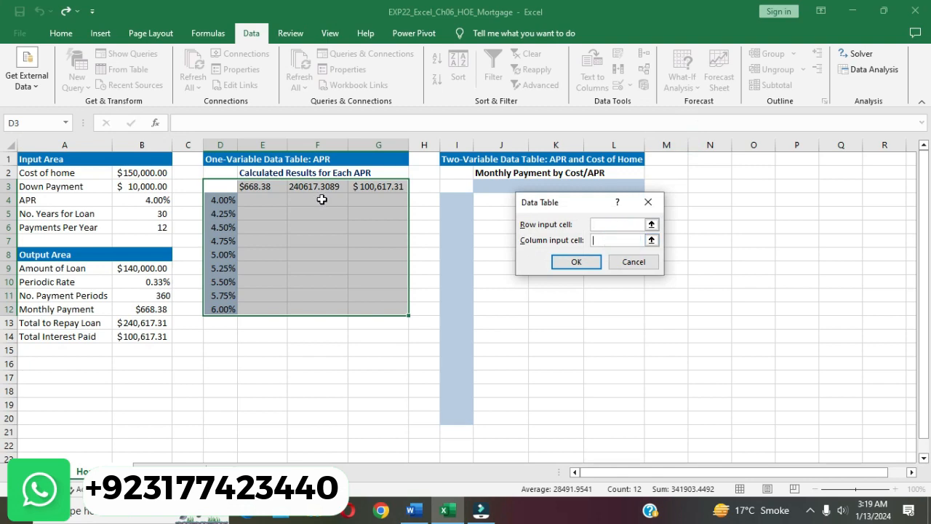
pyautogui.click(168, 200)
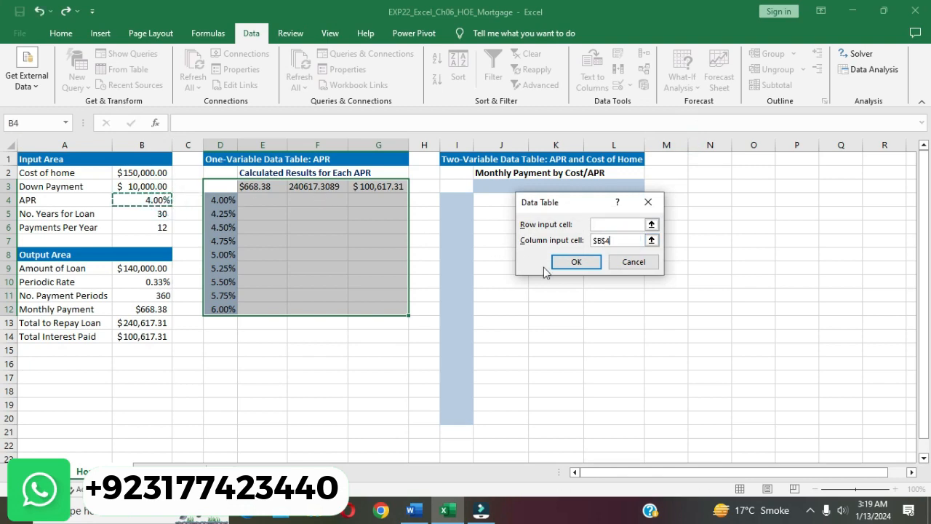
pyautogui.click(570, 264)
pyautogui.click(542, 335)
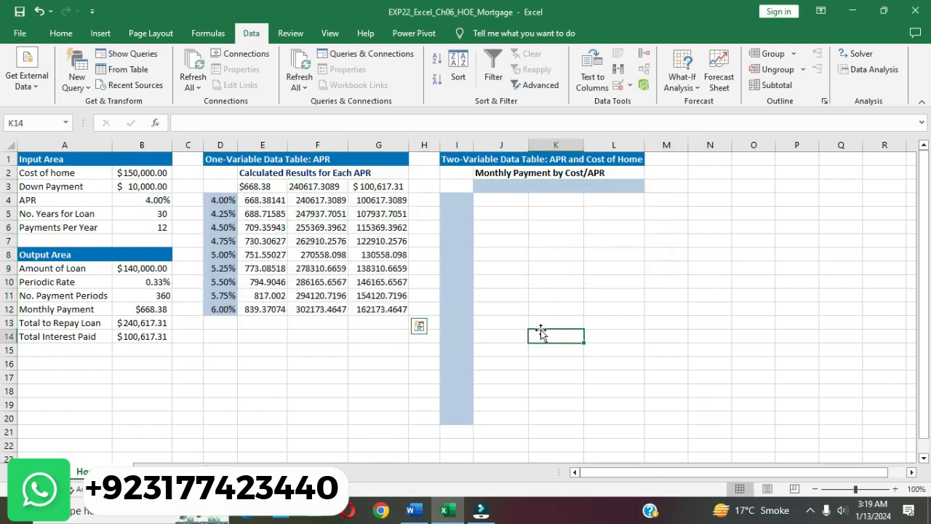
# Switch to the Word instructions and remove the yellow highlight from the text of step 9.
pyautogui.click(413, 510)
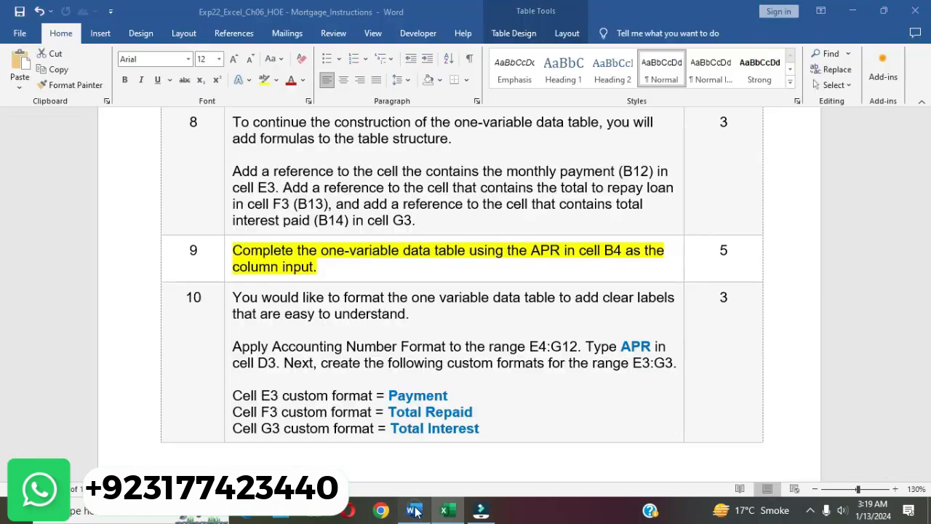
pyautogui.click(498, 272)
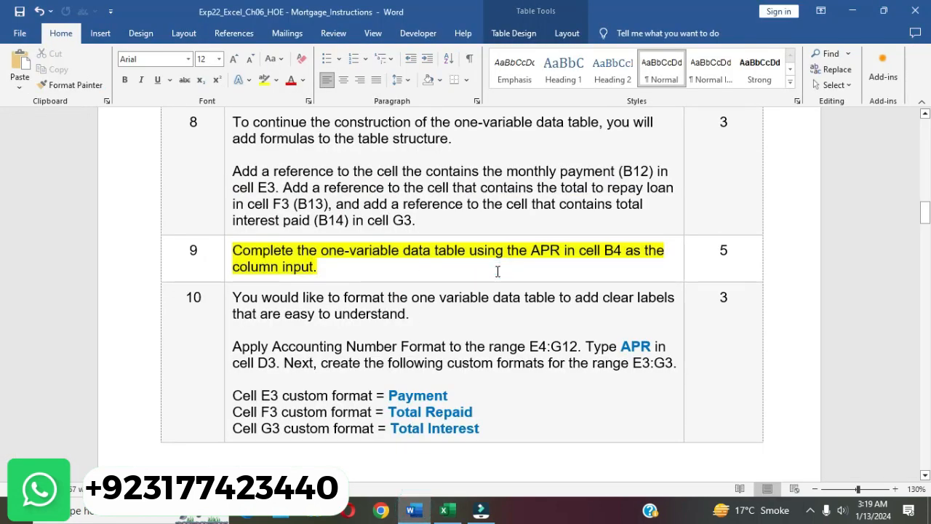
pyautogui.click(228, 251)
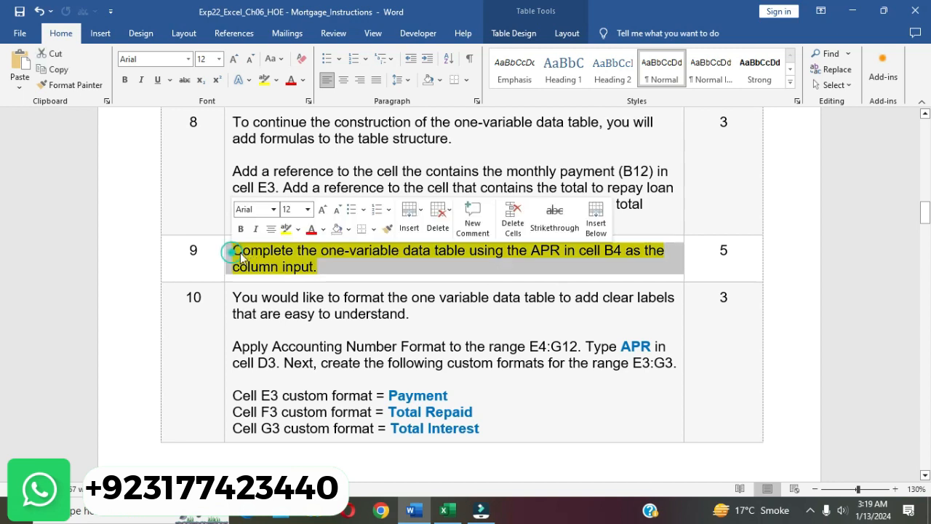
pyautogui.click(286, 229)
pyautogui.click(356, 345)
# Highlight the whole instruction text of step 10 in yellow.
pyautogui.scroll(-3, 357, 341)
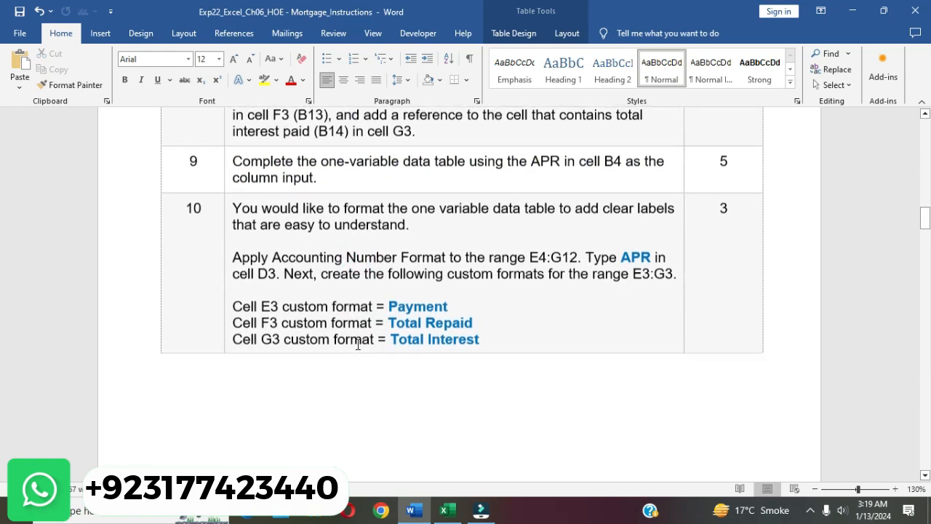
pyautogui.click(227, 203)
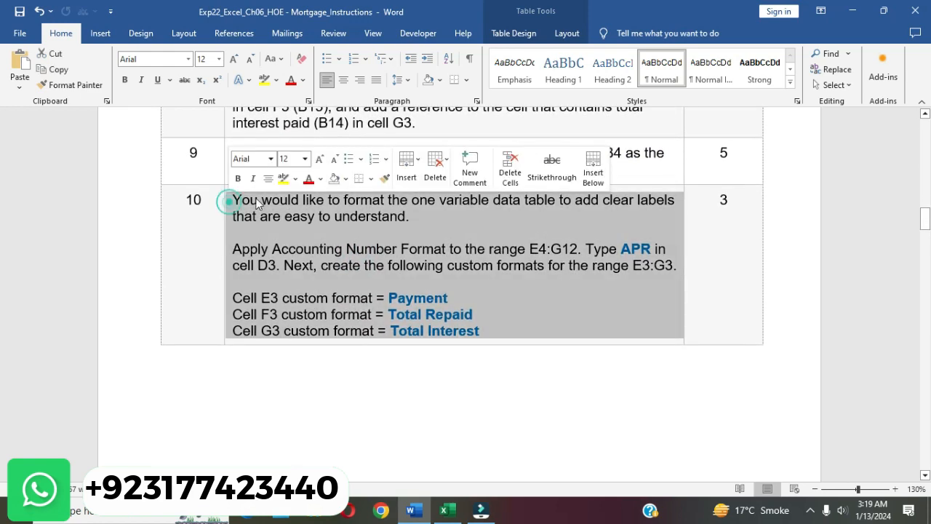
pyautogui.click(283, 179)
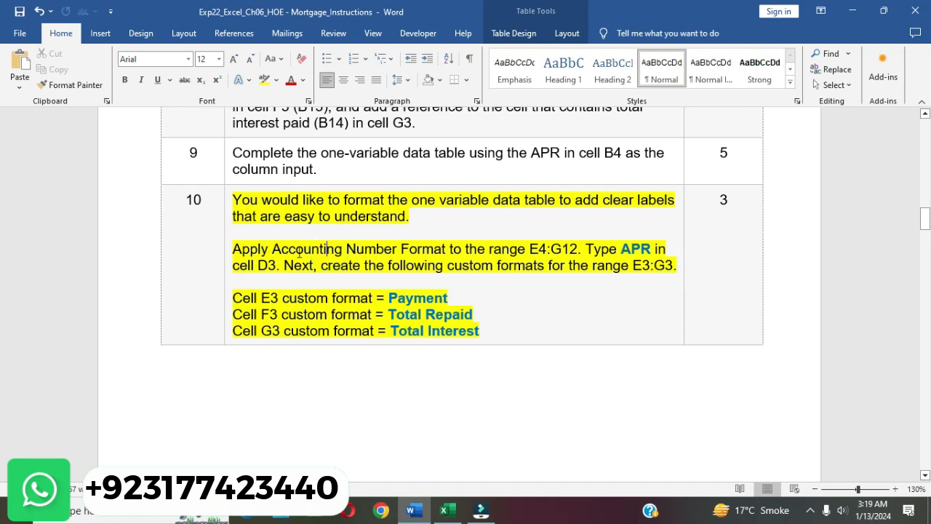
# Read the number format instruction in Word's step 10 and apply the Accounting format to the range E4:G12 in Excel.
pyautogui.moveTo(234, 249); pyautogui.dragTo(579, 255)
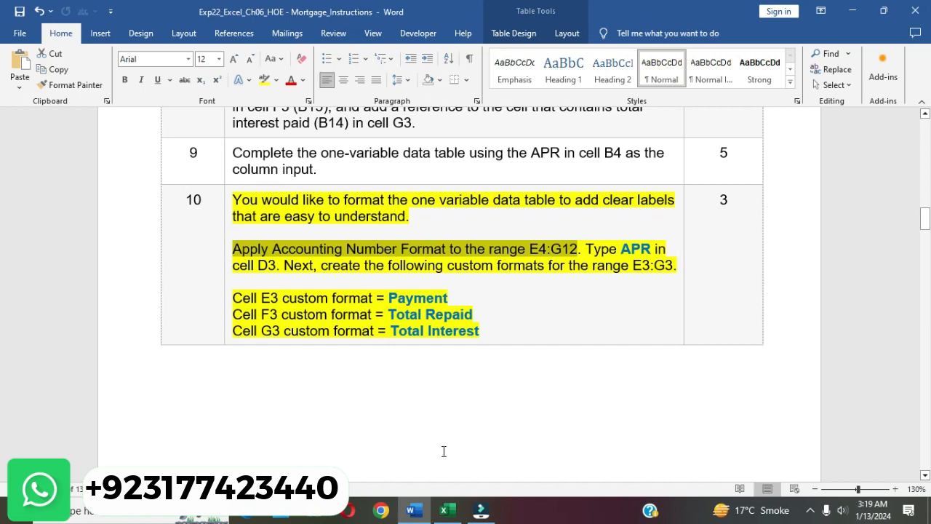
pyautogui.click(444, 510)
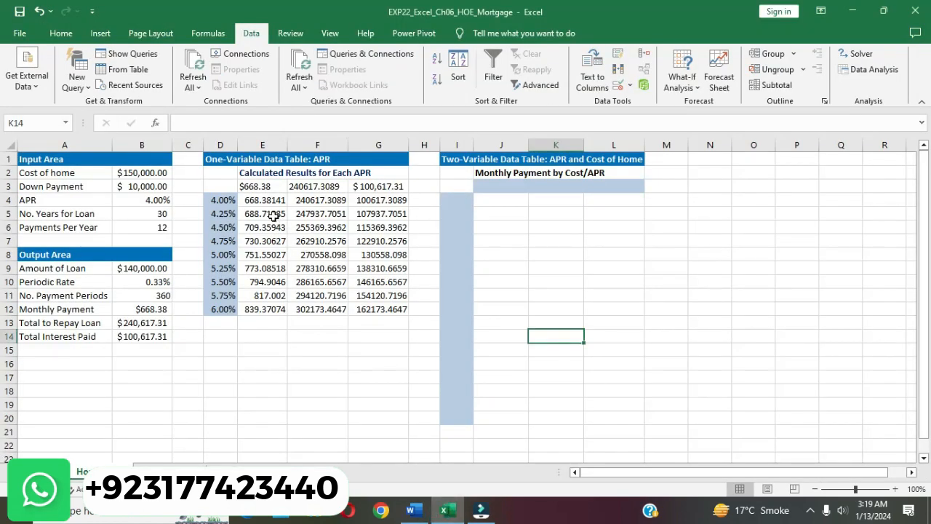
pyautogui.moveTo(261, 201); pyautogui.dragTo(396, 304)
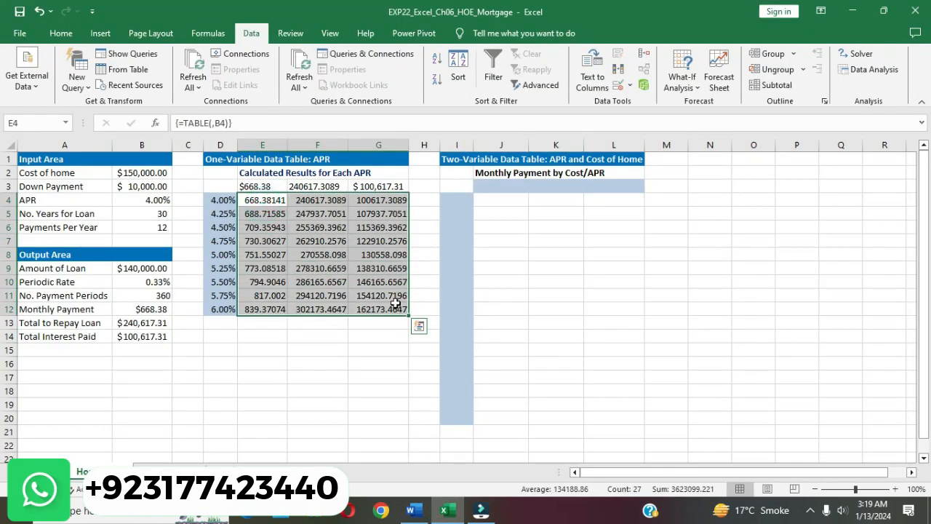
pyautogui.click(63, 33)
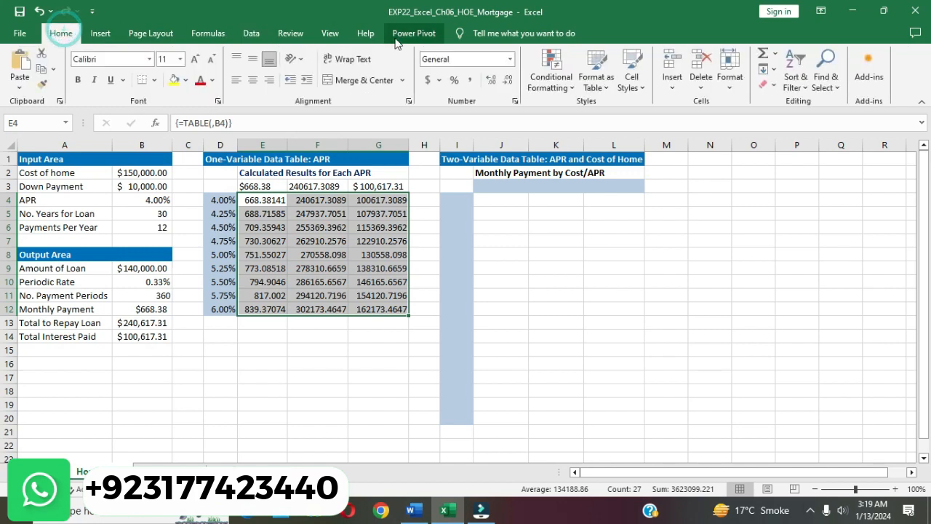
pyautogui.click(510, 59)
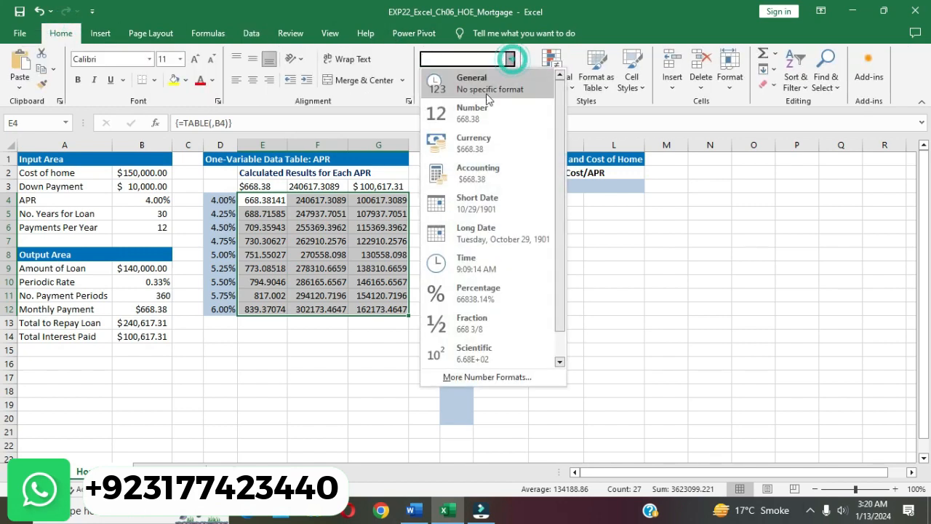
pyautogui.click(480, 173)
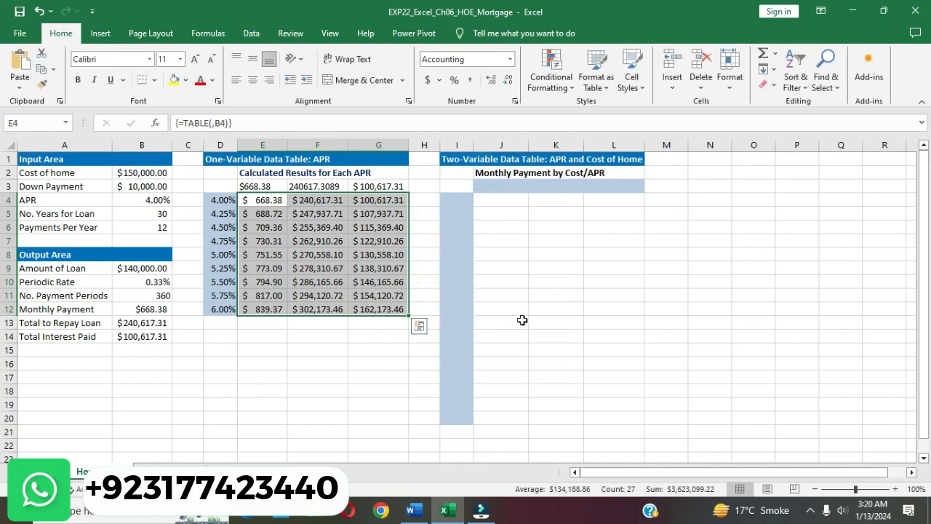
# Copy the label APR from Word's step 10 and paste it into cell D3 in Excel.
pyautogui.click(417, 503)
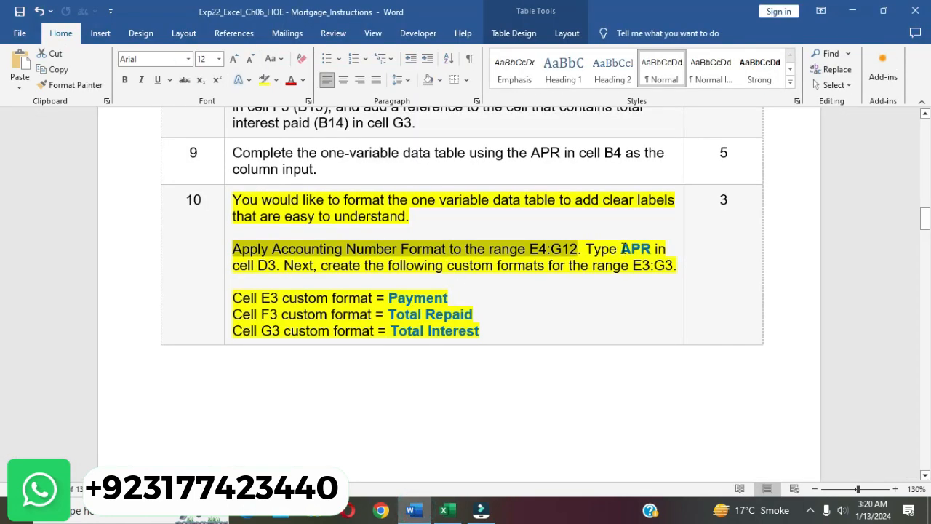
pyautogui.moveTo(622, 248); pyautogui.dragTo(649, 253)
pyautogui.hotkey('ctrl', 'c')
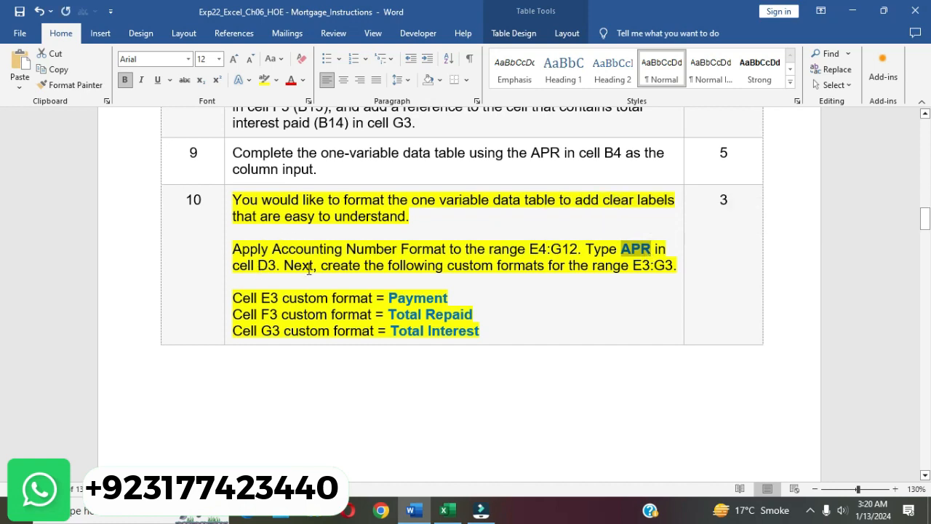
pyautogui.click(446, 510)
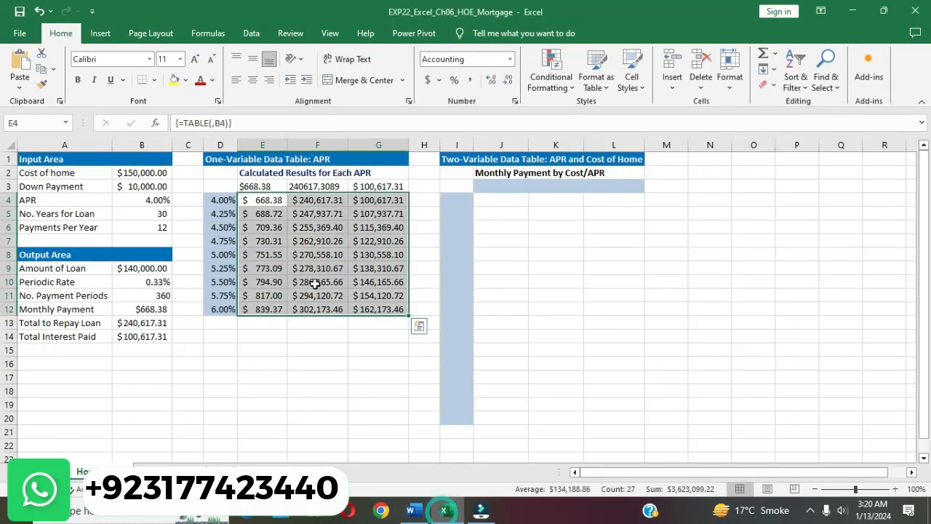
pyautogui.click(224, 187)
pyautogui.hotkey('ctrl', 'v')
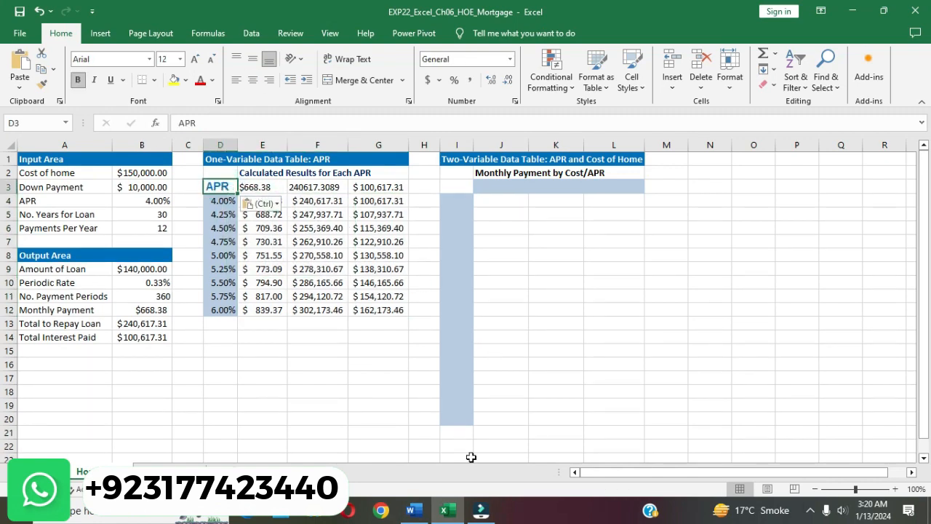
# Copy the label Payment from step 10 of the Word instructions and return to the Excel workbook.
pyautogui.click(412, 510)
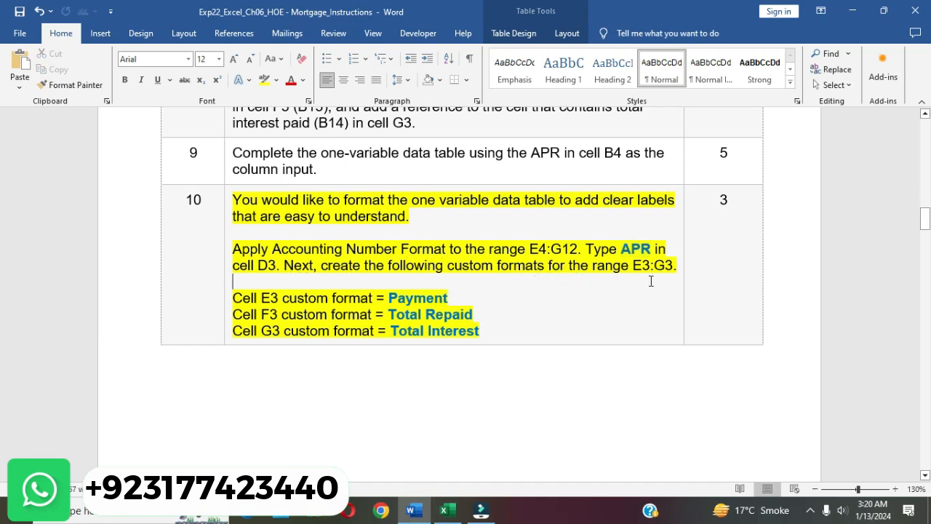
pyautogui.doubleClick(402, 297)
pyautogui.moveTo(392, 295); pyautogui.dragTo(448, 295)
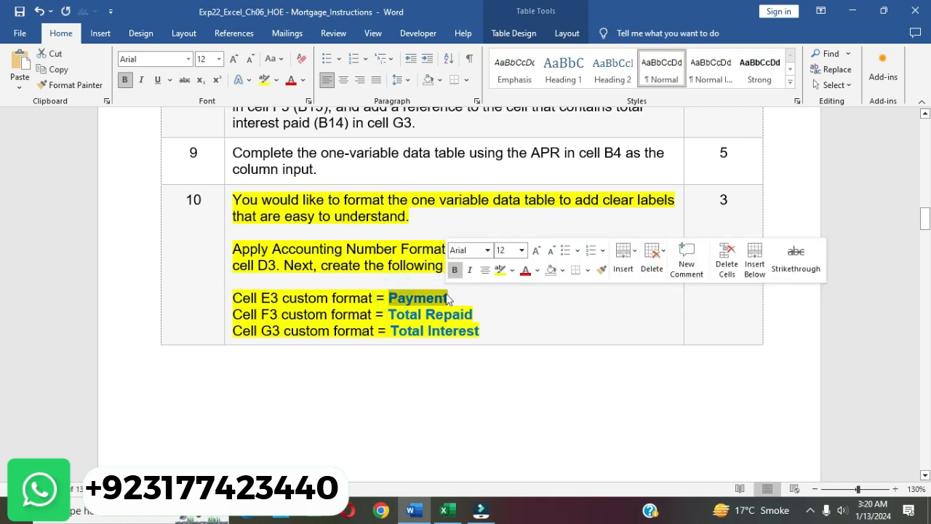
pyautogui.click(444, 510)
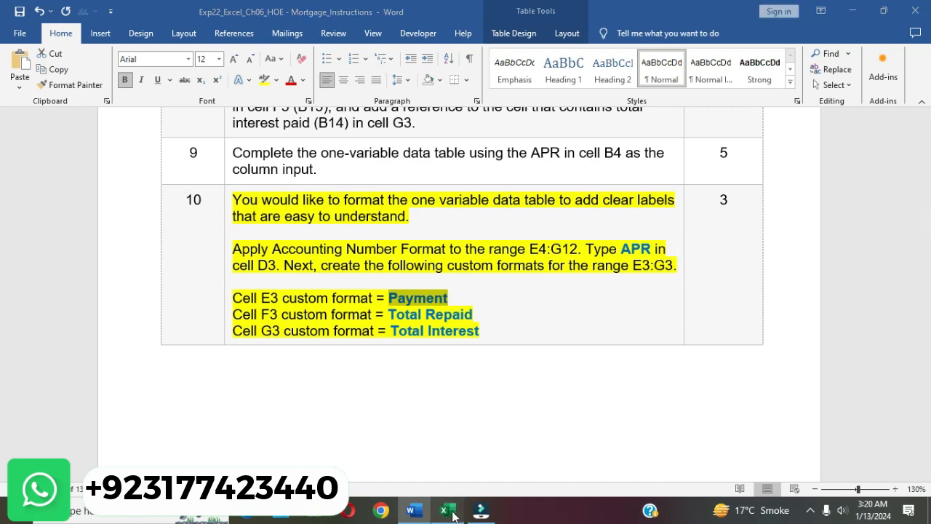
# Apply the custom number format "Payment", including the quotation marks, to cell E3.
pyautogui.click(277, 188)
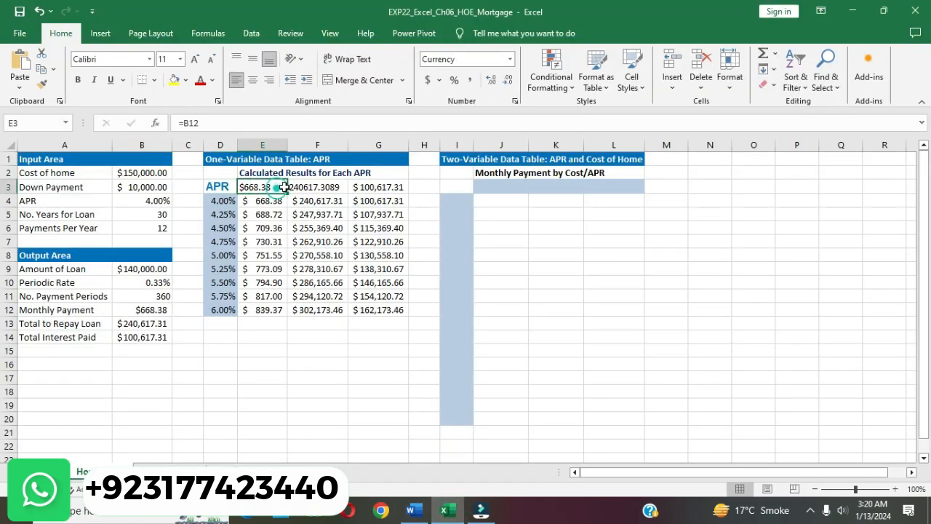
pyautogui.click(515, 102)
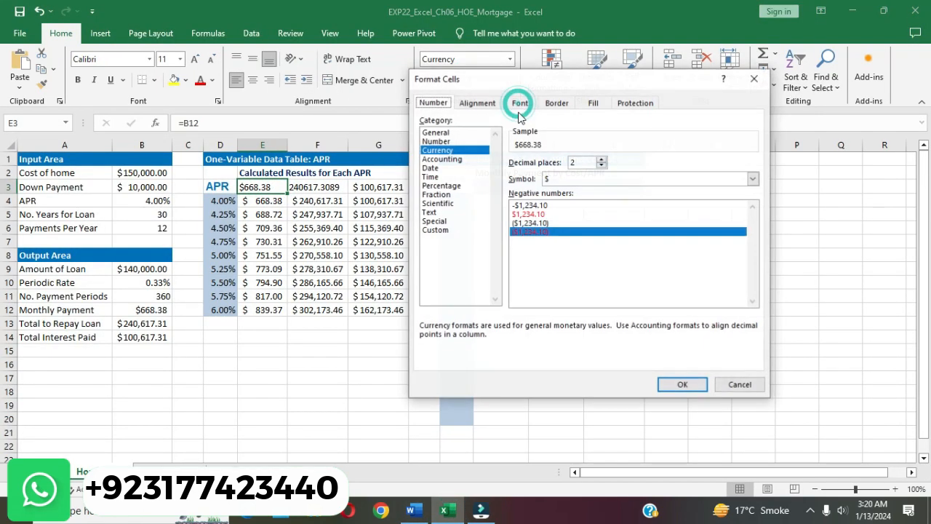
pyautogui.click(436, 229)
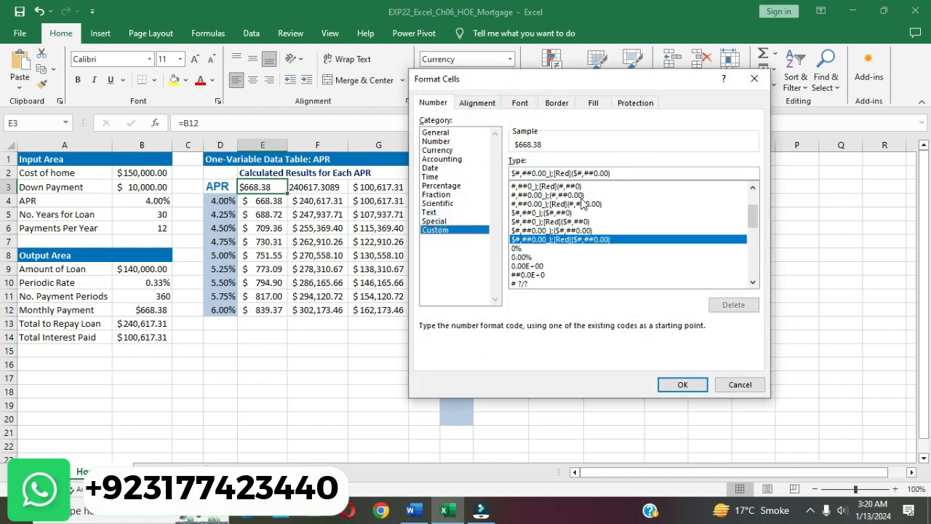
pyautogui.click(759, 221)
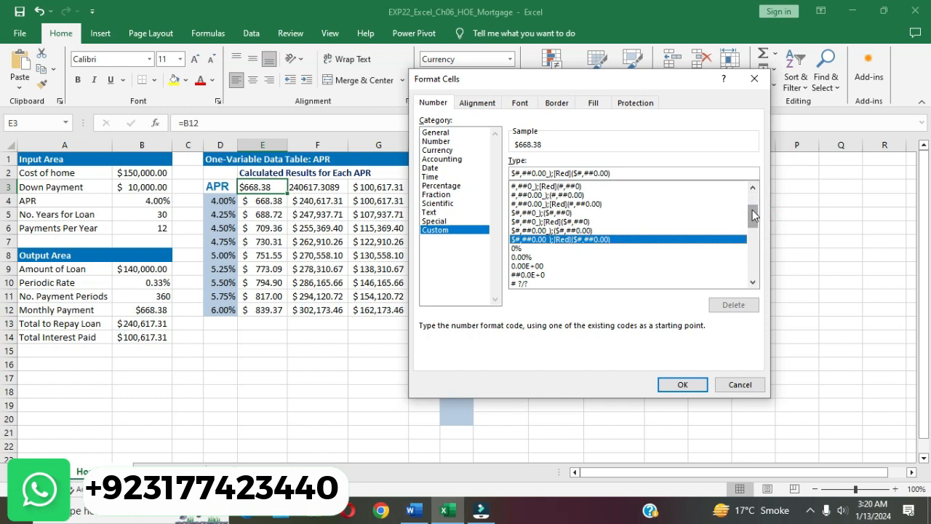
pyautogui.moveTo(752, 210); pyautogui.dragTo(752, 198)
pyautogui.click(523, 186)
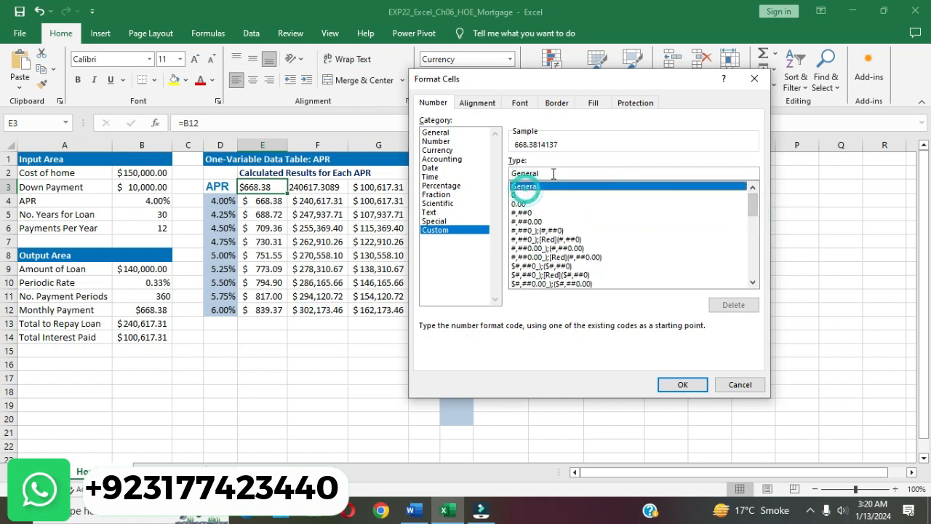
pyautogui.click(553, 174)
pyautogui.press('BackSpace')
pyautogui.press('BackSpace')
pyautogui.press('BackSpace')
pyautogui.press('BackSpace')
pyautogui.press('BackSpace')
pyautogui.press('BackSpace')
pyautogui.press('BackSpace')
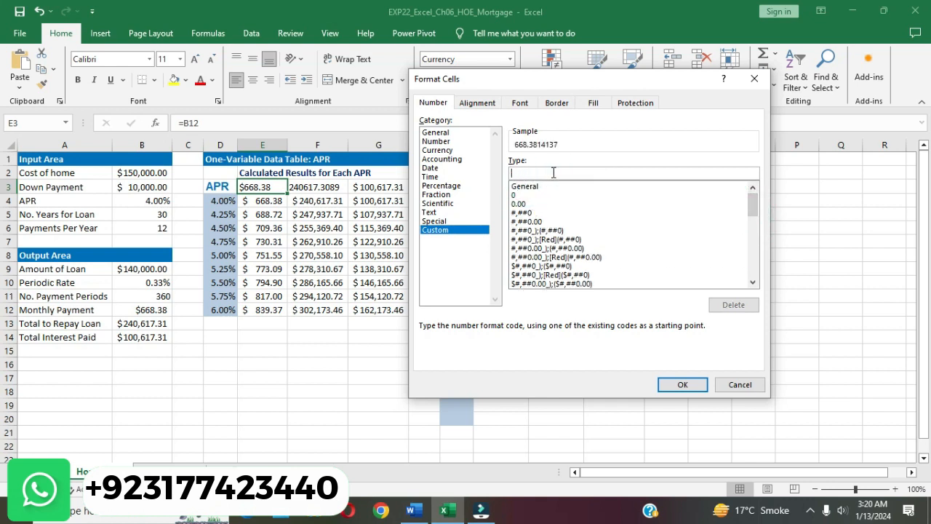
pyautogui.write('"Payment"')
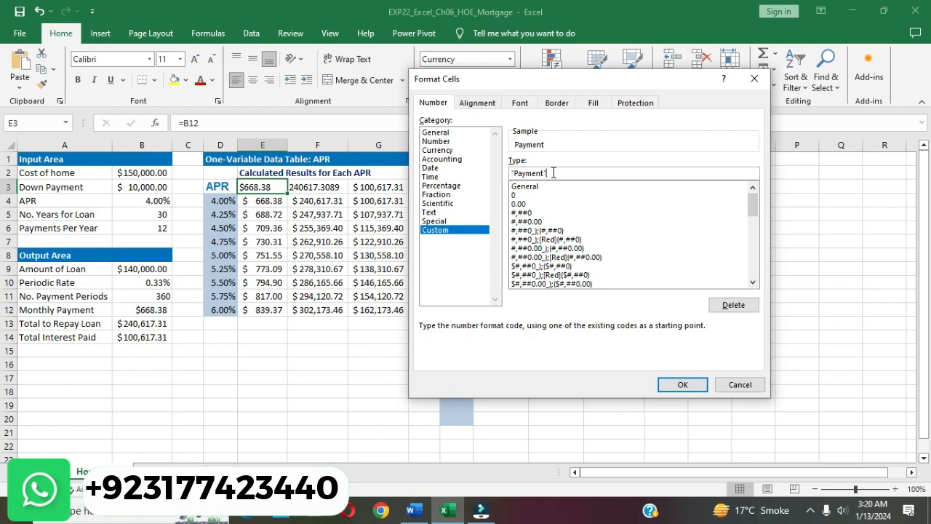
pyautogui.click(688, 386)
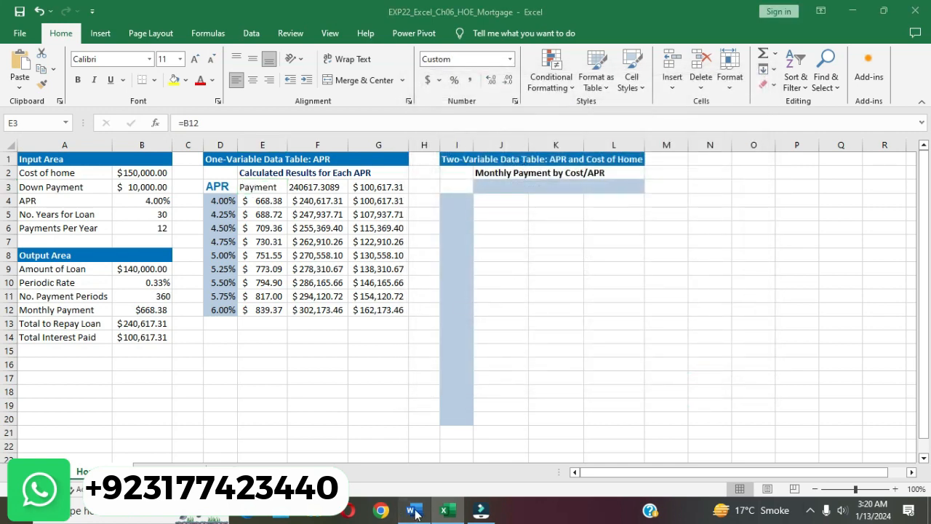
# Copy the label Total Repaid from step 10 of the Word instructions and return to the Excel workbook.
pyautogui.click(408, 509)
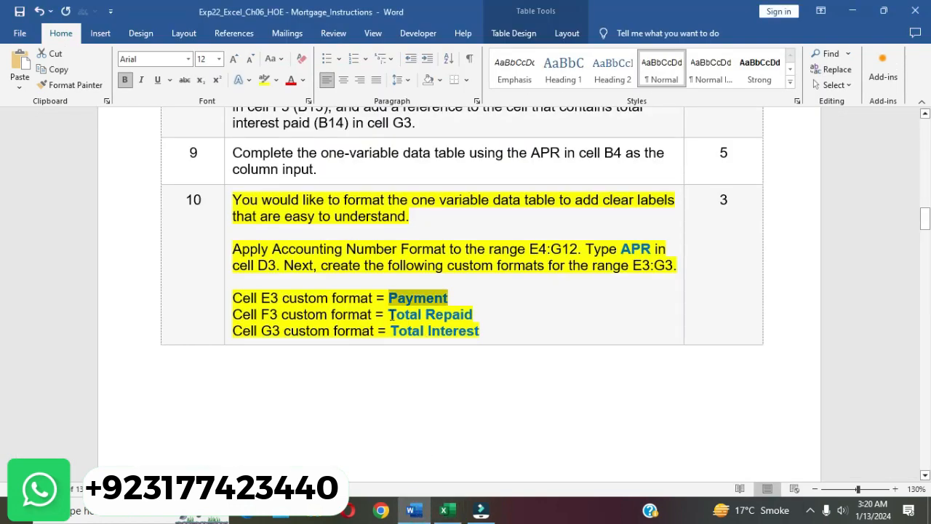
pyautogui.moveTo(389, 314); pyautogui.dragTo(472, 315)
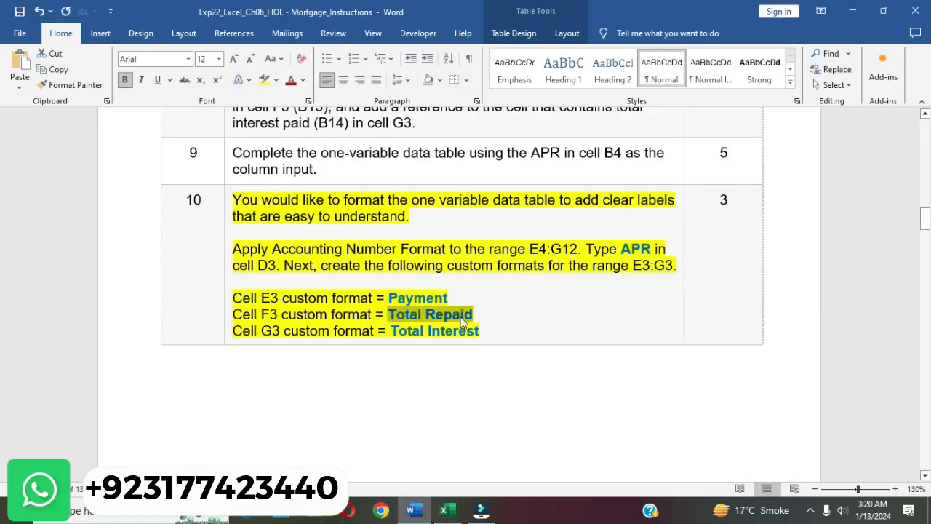
pyautogui.click(446, 510)
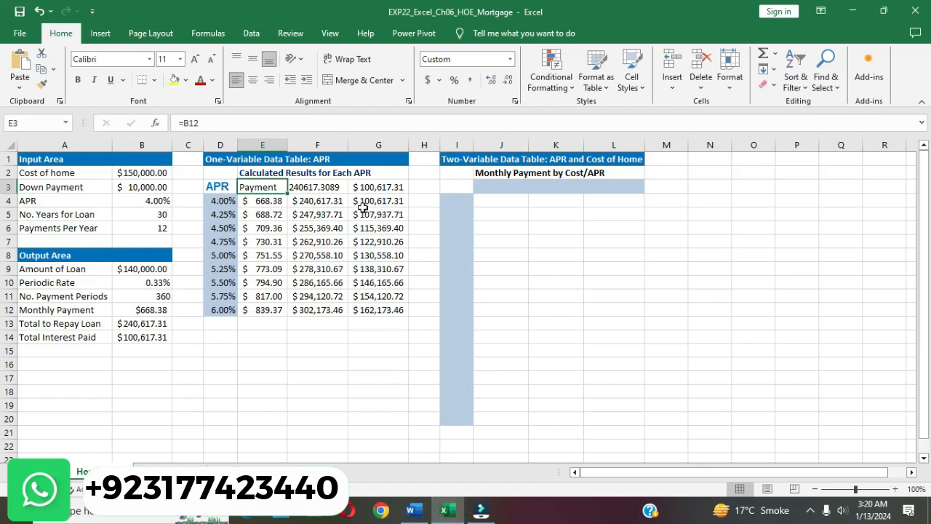
# Apply the custom number format "Total Repaid", including the quotation marks, to cell F3.
pyautogui.click(327, 187)
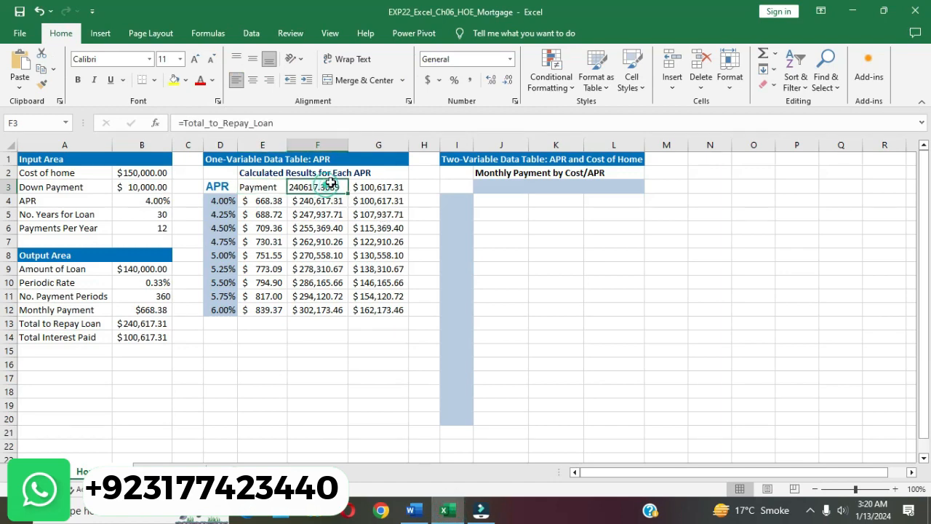
pyautogui.click(516, 104)
pyautogui.click(435, 229)
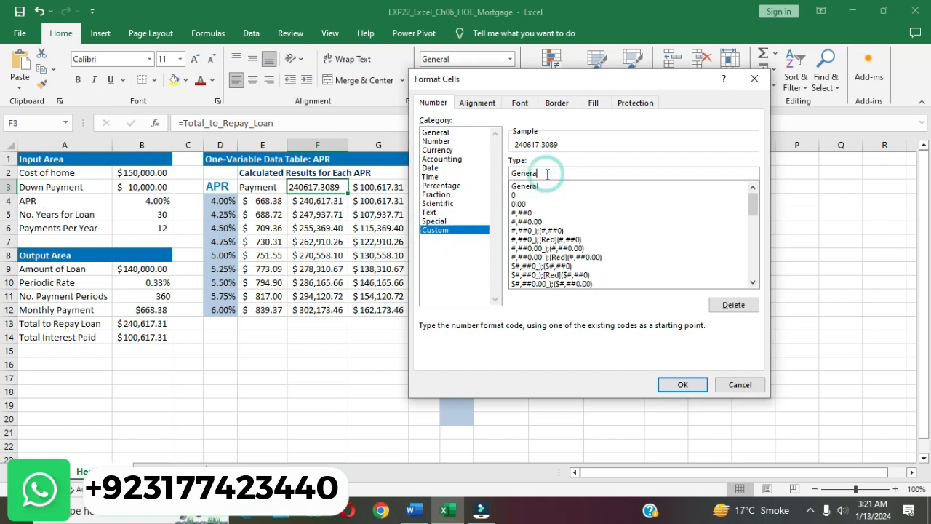
pyautogui.press('BackSpace')
pyautogui.press('BackSpace')
pyautogui.press('BackSpace')
pyautogui.press('BackSpace')
pyautogui.press('BackSpace')
pyautogui.press('BackSpace')
pyautogui.press('BackSpace')
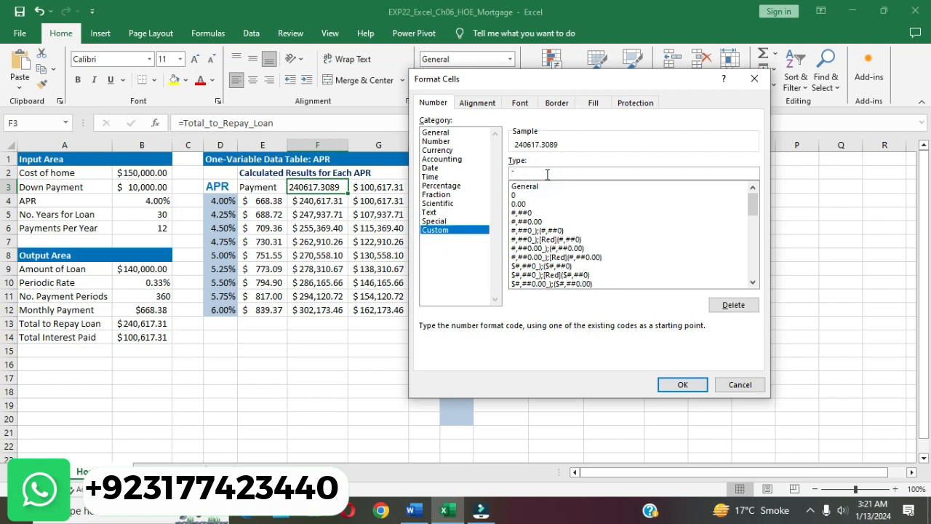
pyautogui.write('"Total Repaid"')
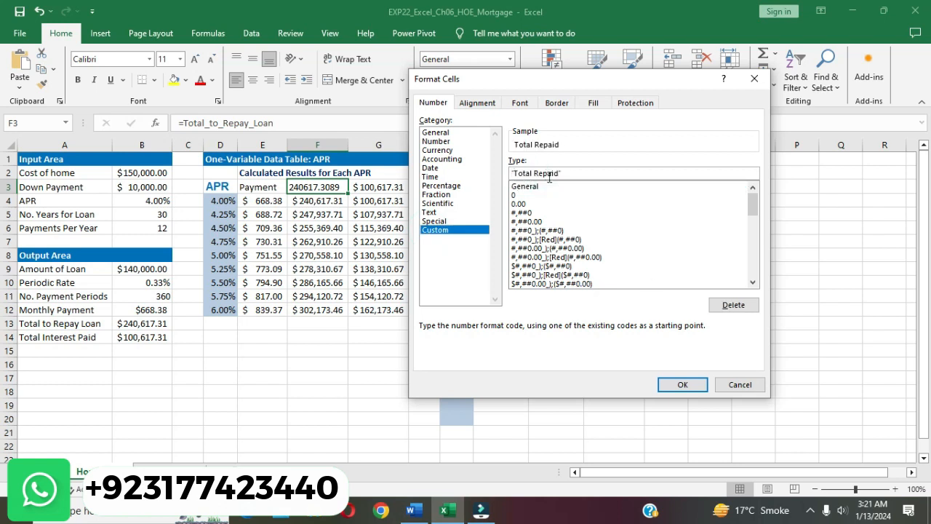
pyautogui.click(683, 384)
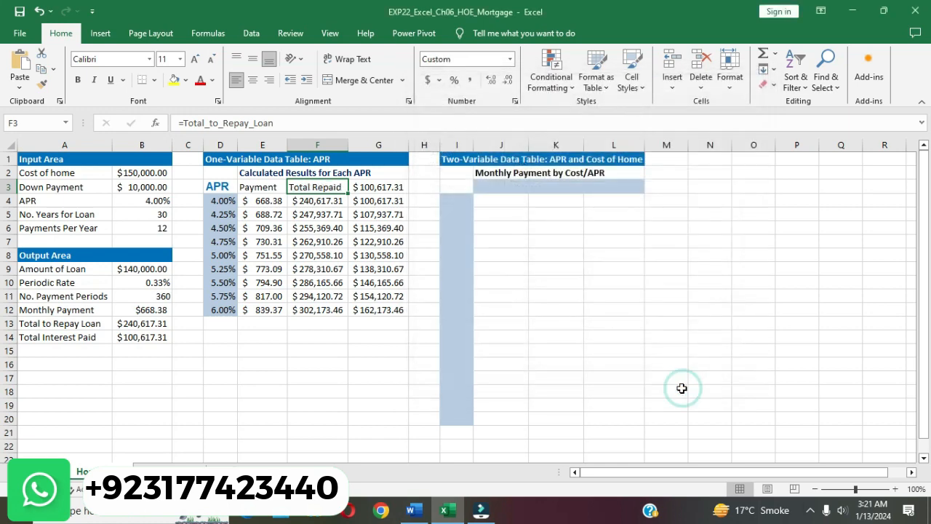
# Copy the label Total Interest from step 10 of the Word instructions and return to the Excel workbook.
pyautogui.click(413, 510)
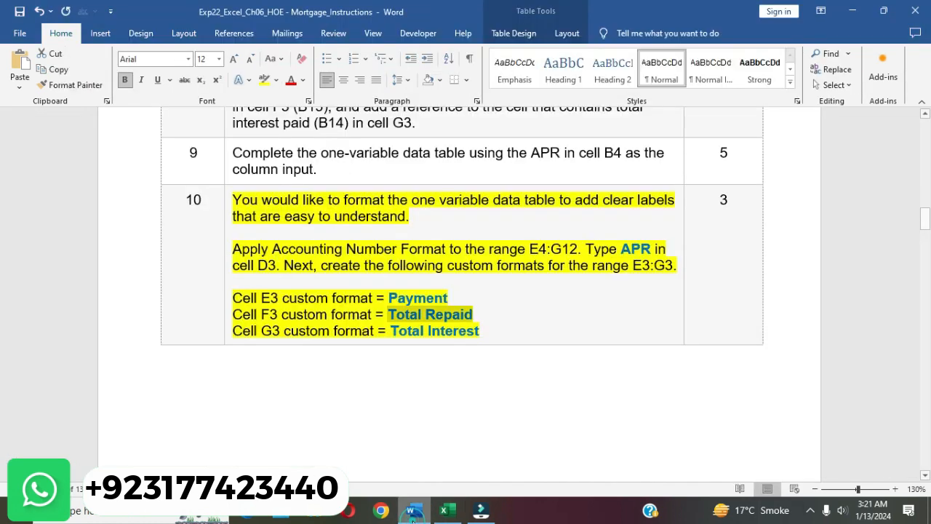
pyautogui.moveTo(392, 332); pyautogui.dragTo(479, 332)
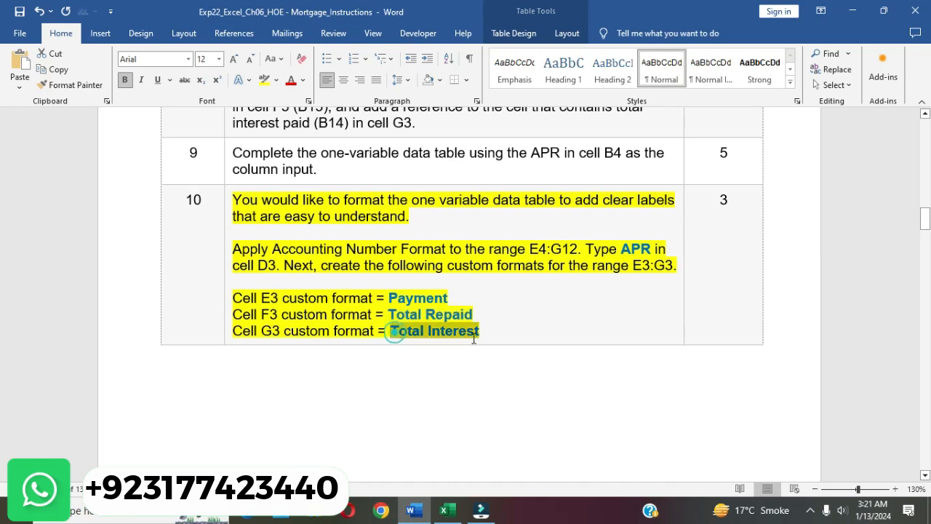
pyautogui.hotkey('ctrl', 'c')
pyautogui.click(444, 510)
# Apply the custom number format "Total Interest", including the quotation marks, to cell G3.
pyautogui.click(391, 186)
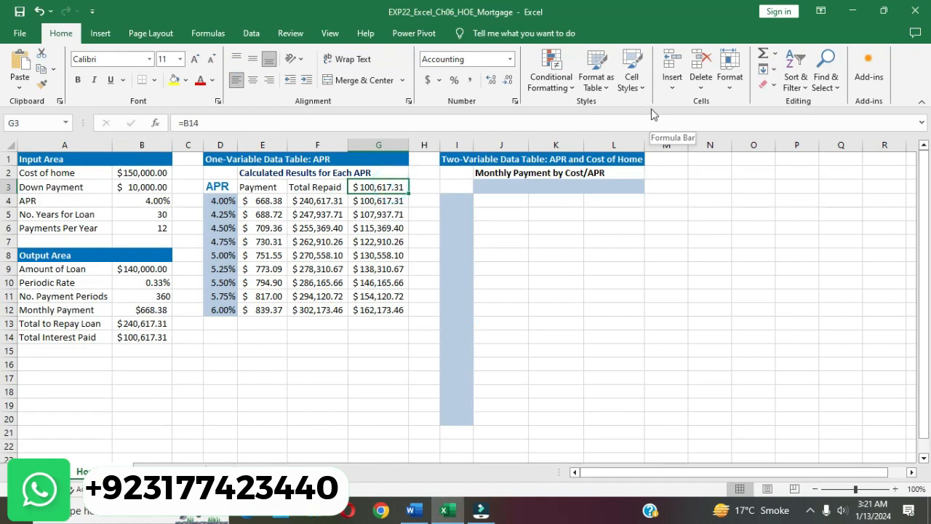
pyautogui.click(515, 101)
pyautogui.click(436, 229)
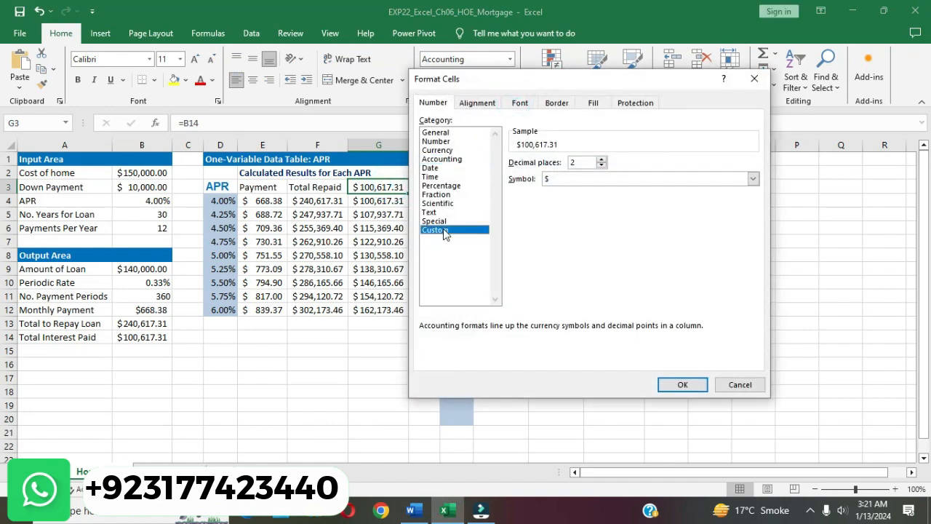
pyautogui.moveTo(753, 256); pyautogui.dragTo(754, 200)
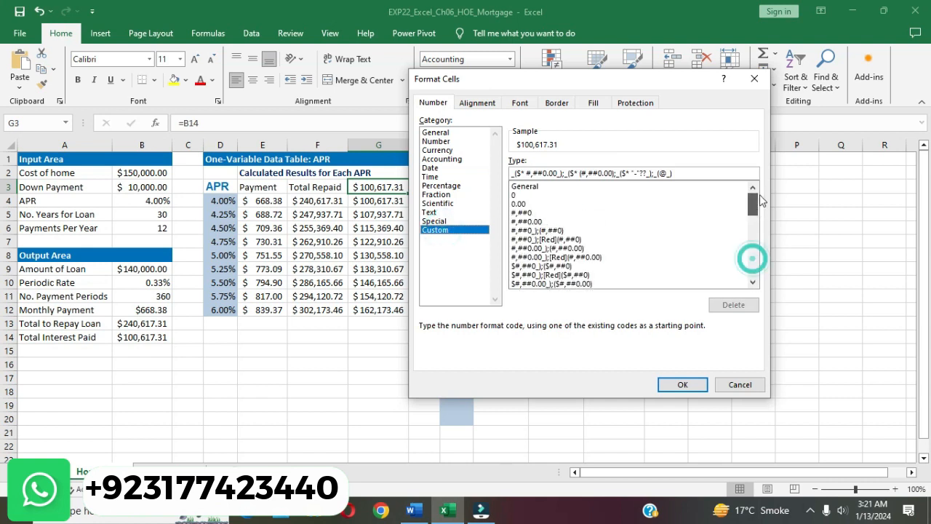
pyautogui.click(527, 186)
pyautogui.click(558, 174)
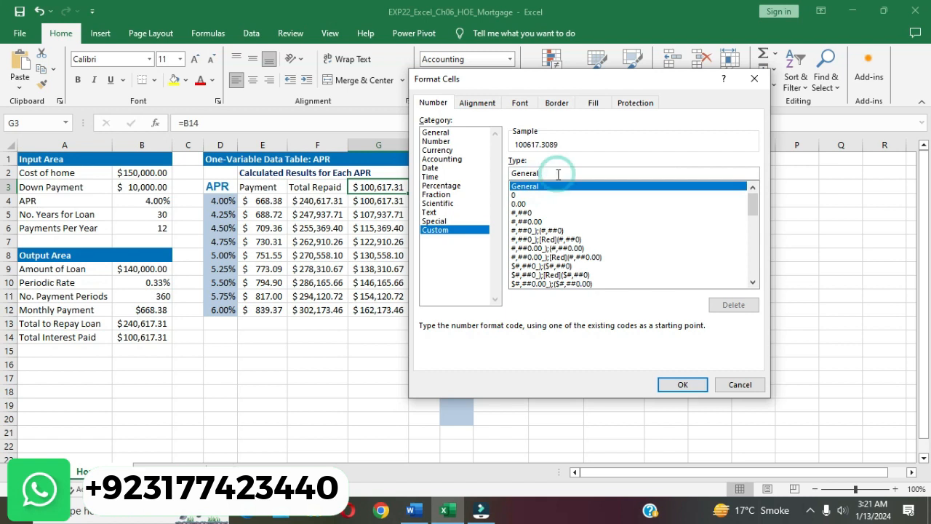
pyautogui.press('BackSpace')
pyautogui.press('BackSpace')
pyautogui.press('BackSpace')
pyautogui.press('BackSpace')
pyautogui.press('BackSpace')
pyautogui.press('BackSpace')
pyautogui.press('BackSpace')
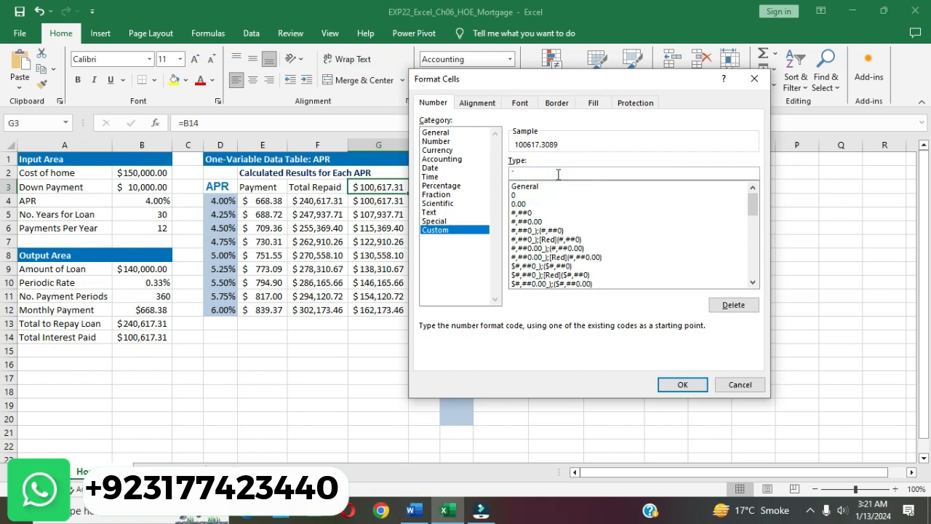
pyautogui.write('"Total Interest"')
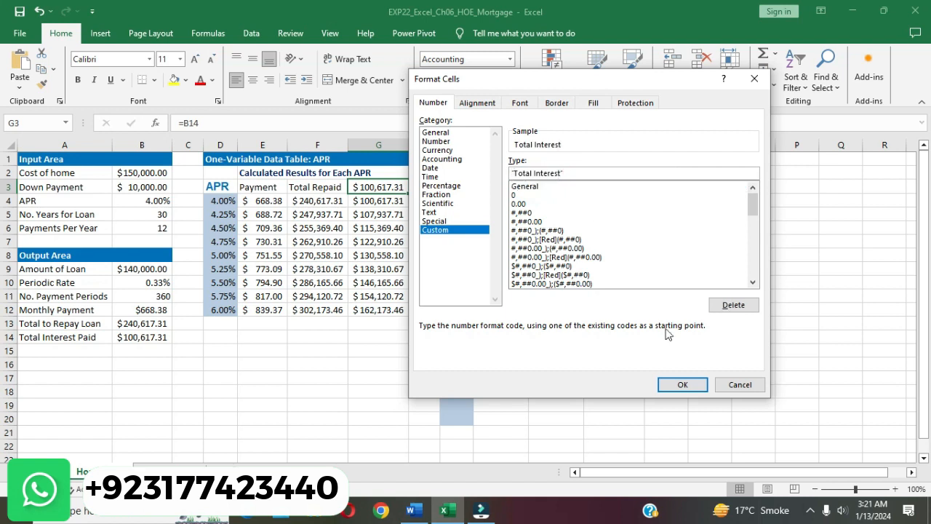
pyautogui.click(682, 384)
pyautogui.click(588, 367)
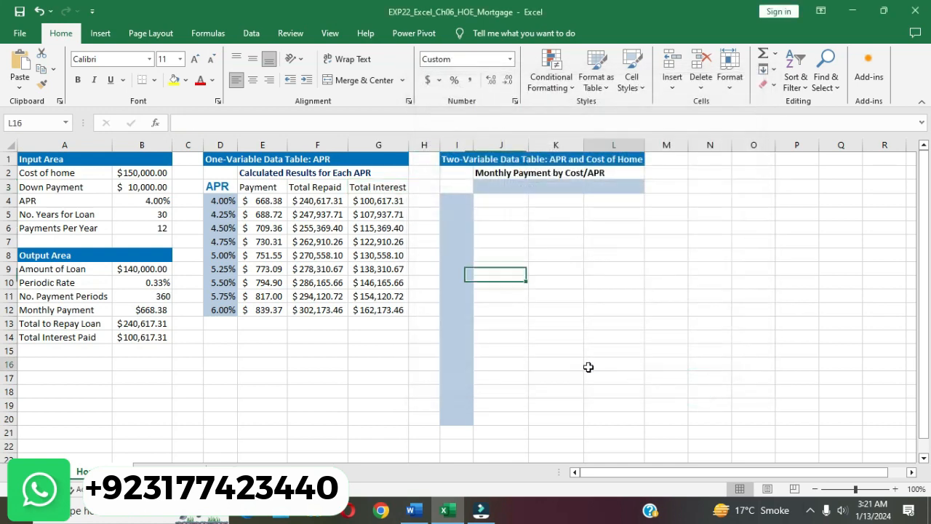
# Switch to the Word instructions and remove the yellow highlight from the whole text of step 10.
pyautogui.click(414, 509)
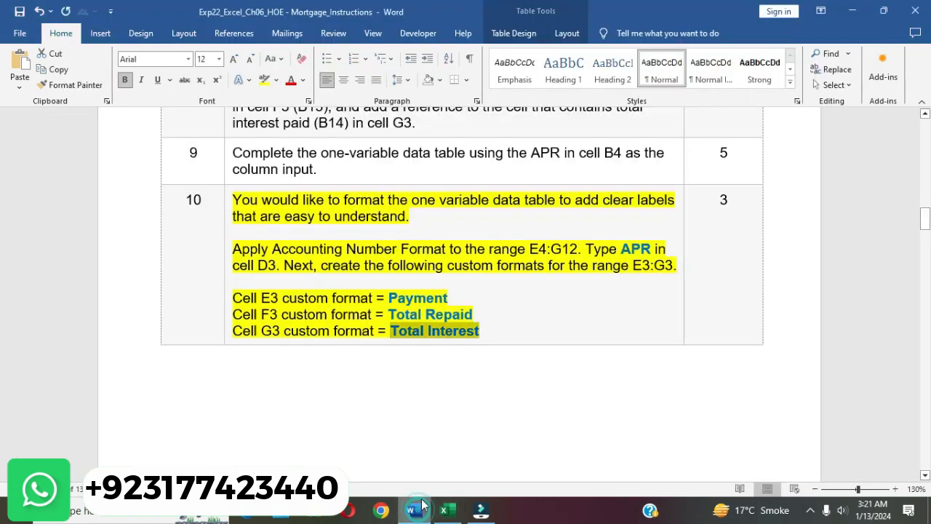
pyautogui.click(479, 311)
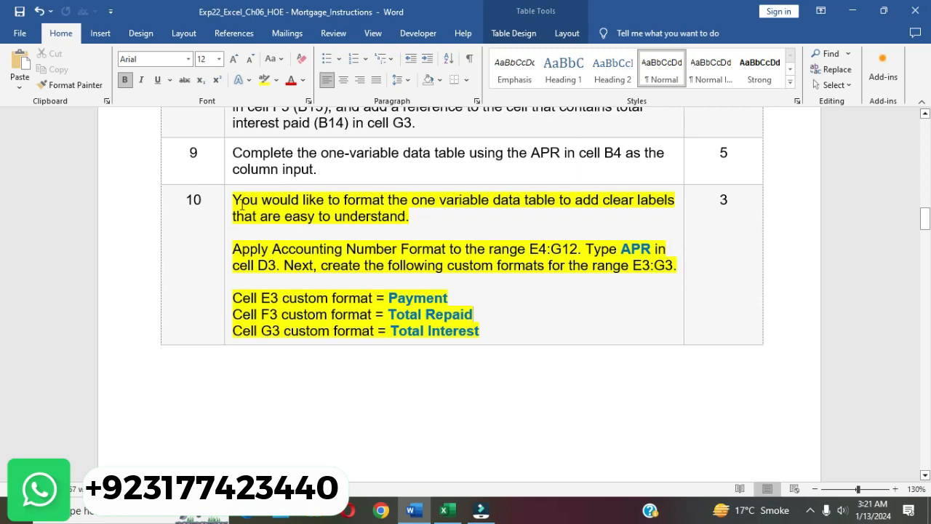
pyautogui.click(227, 203)
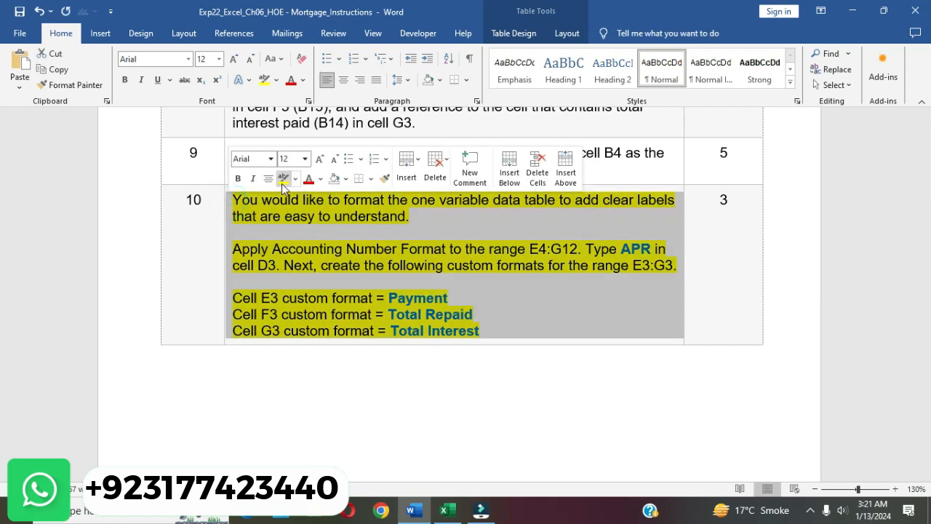
pyautogui.click(390, 271)
# Highlight the whole instruction text of step 11 in yellow.
pyautogui.scroll(-10, 392, 275)
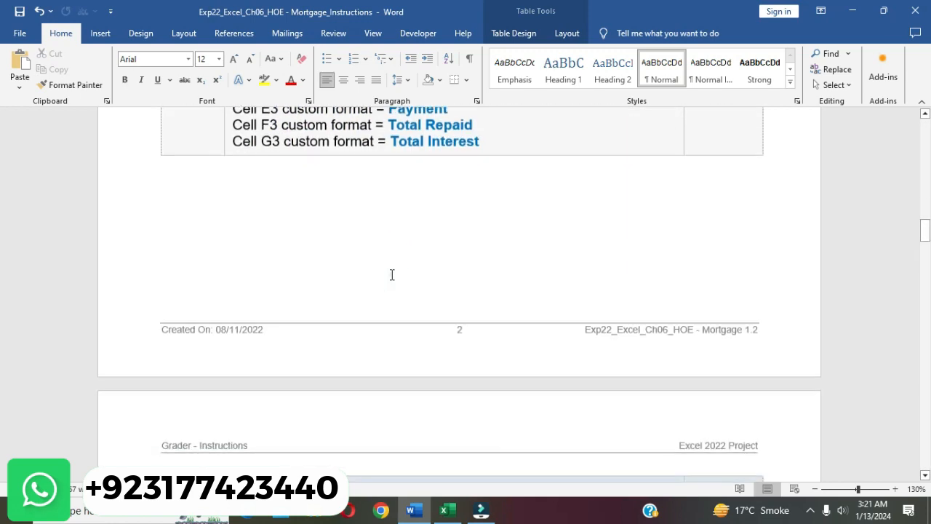
pyautogui.scroll(-1, 392, 275)
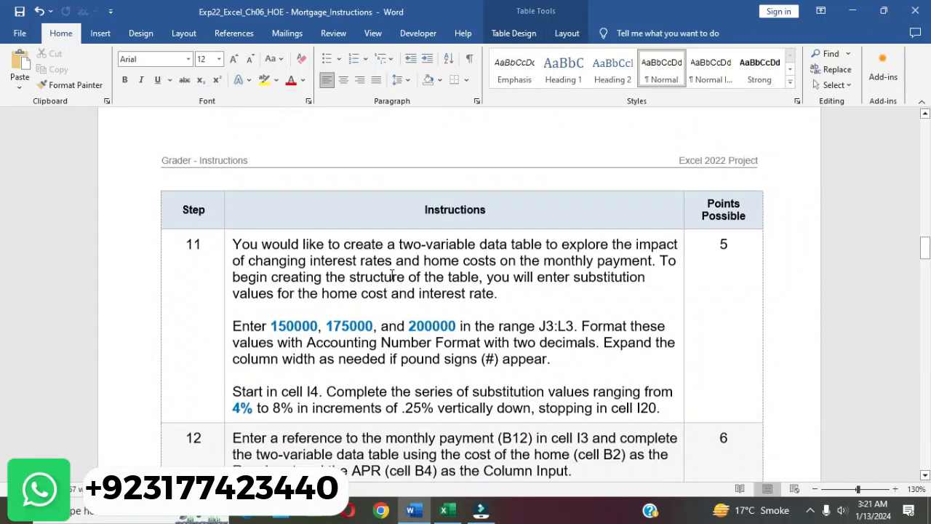
pyautogui.click(228, 249)
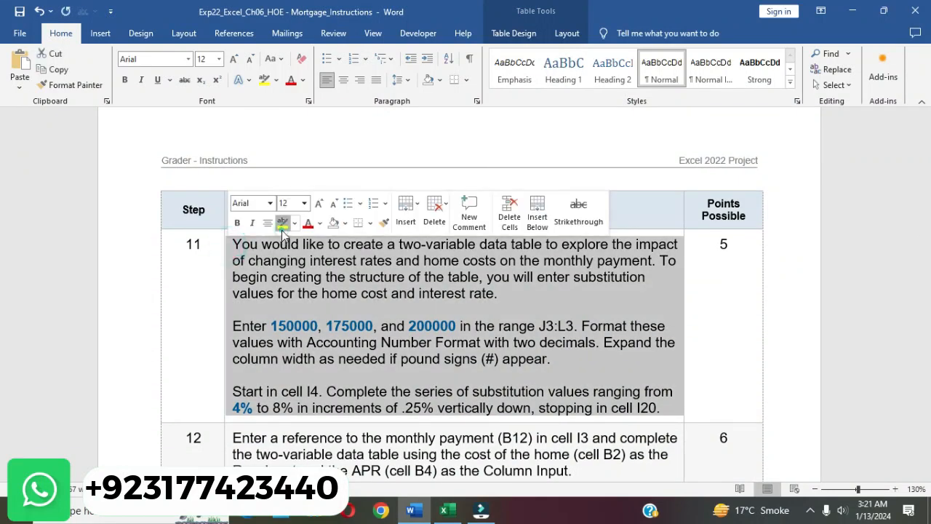
pyautogui.click(283, 227)
pyautogui.scroll(-3, 283, 282)
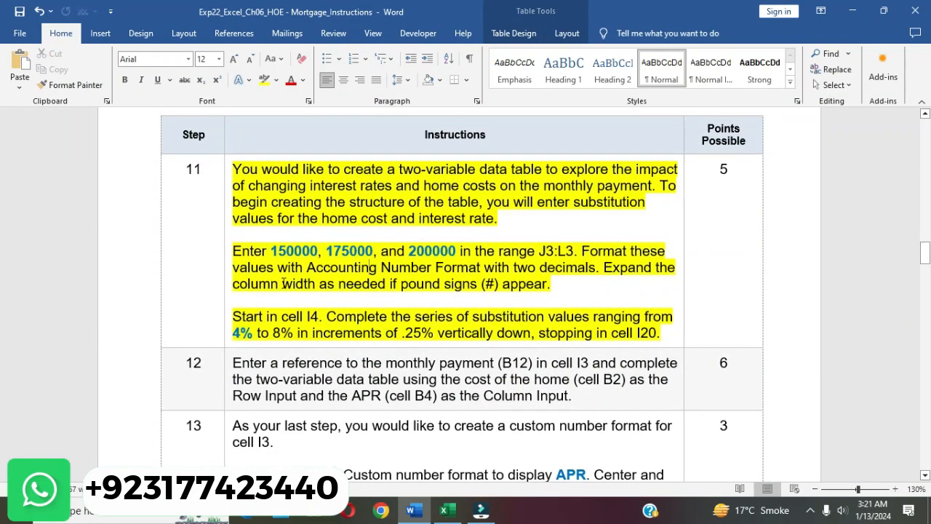
# Copy 150000 from step 11 of the Word instructions and paste it into cell J3 of the Excel workbook.
pyautogui.moveTo(271, 251); pyautogui.dragTo(318, 251)
pyautogui.hotkey('ctrl', 'c')
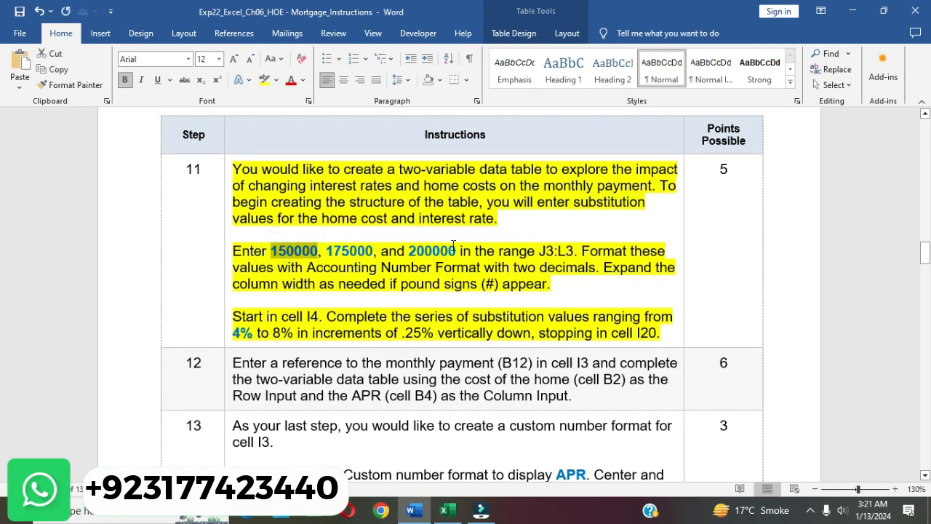
pyautogui.click(444, 510)
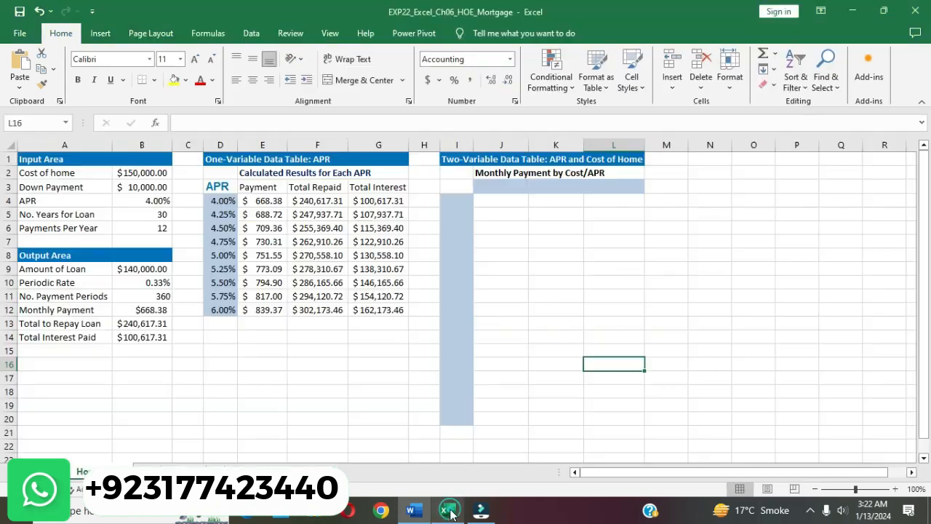
pyautogui.click(512, 187)
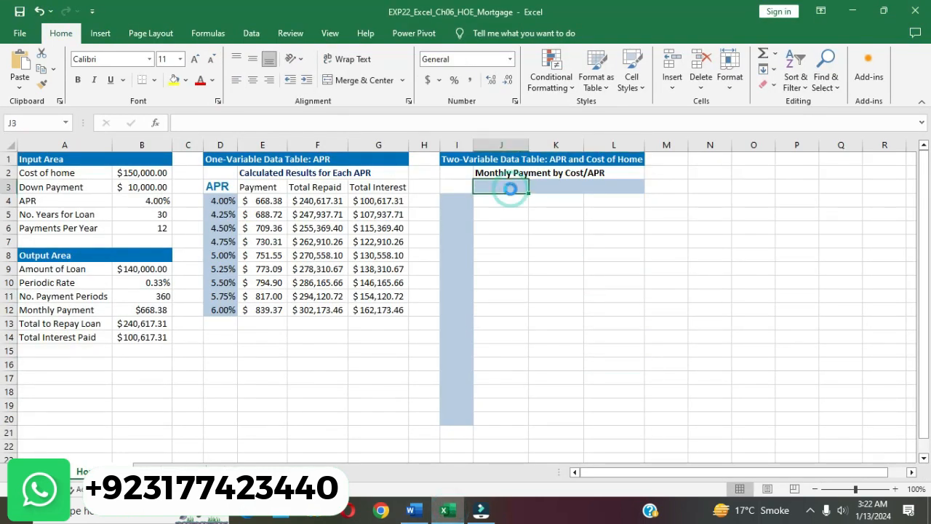
pyautogui.hotkey('ctrl', 'v')
pyautogui.click(562, 205)
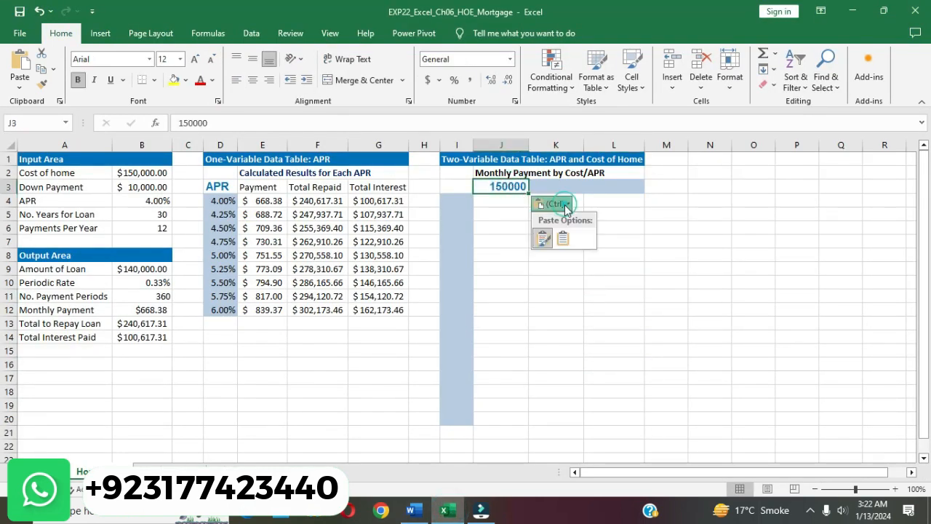
pyautogui.click(653, 223)
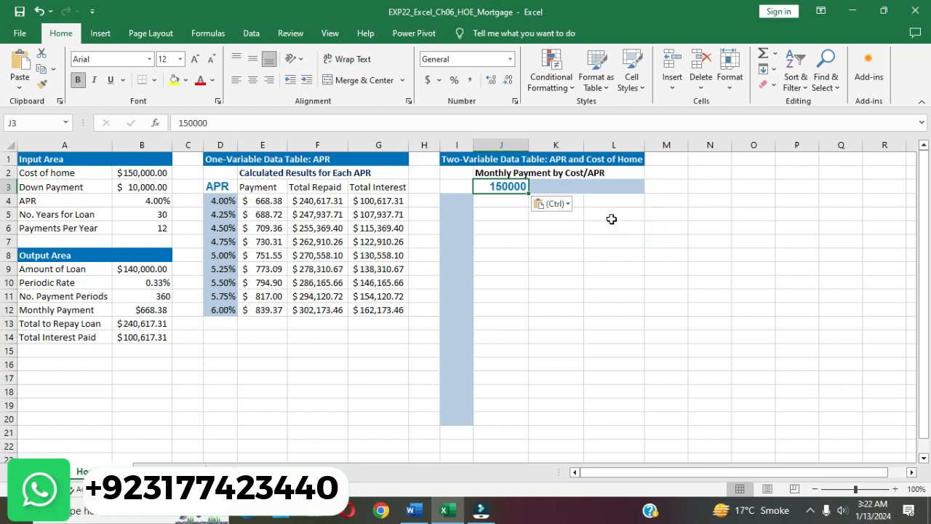
# Try to clear the pasted value from cell J3, and undo the paste together with its formatting.
pyautogui.press('BackSpace')
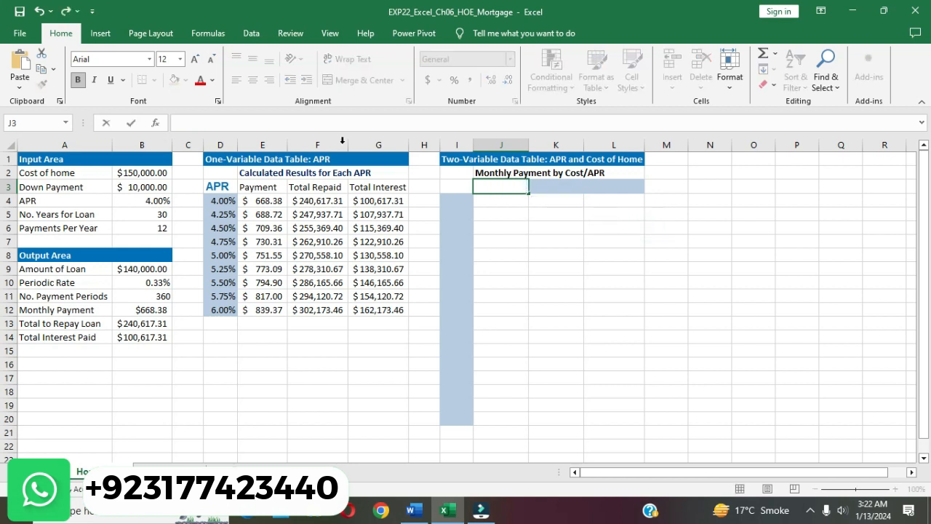
pyautogui.click(39, 11)
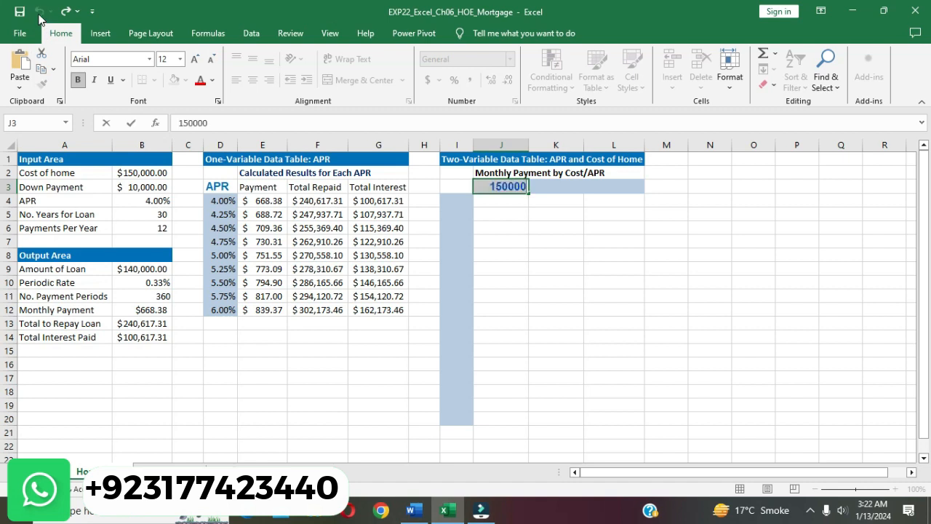
pyautogui.click(615, 270)
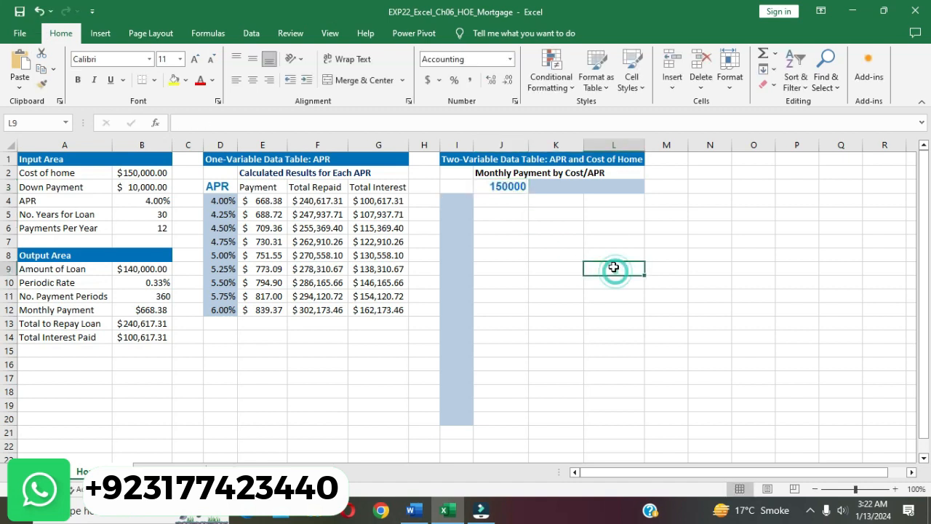
pyautogui.click(523, 187)
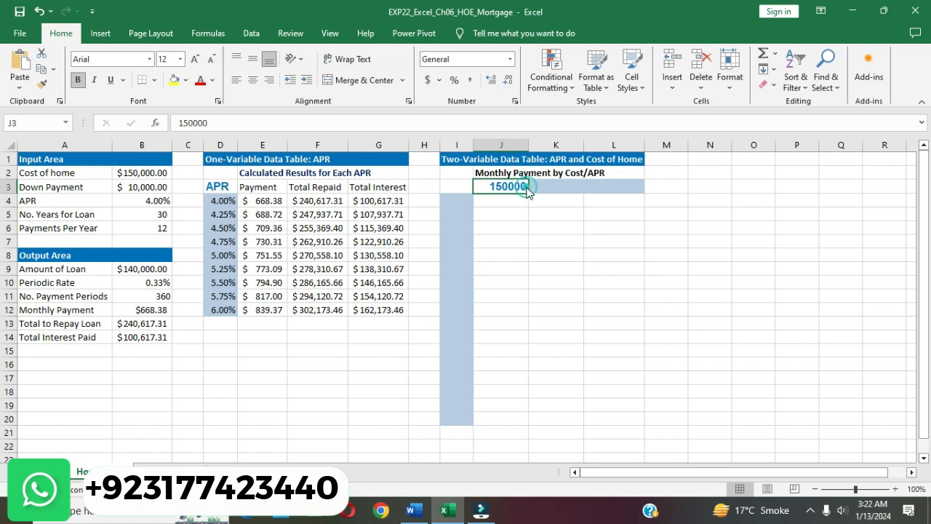
pyautogui.doubleClick(525, 187)
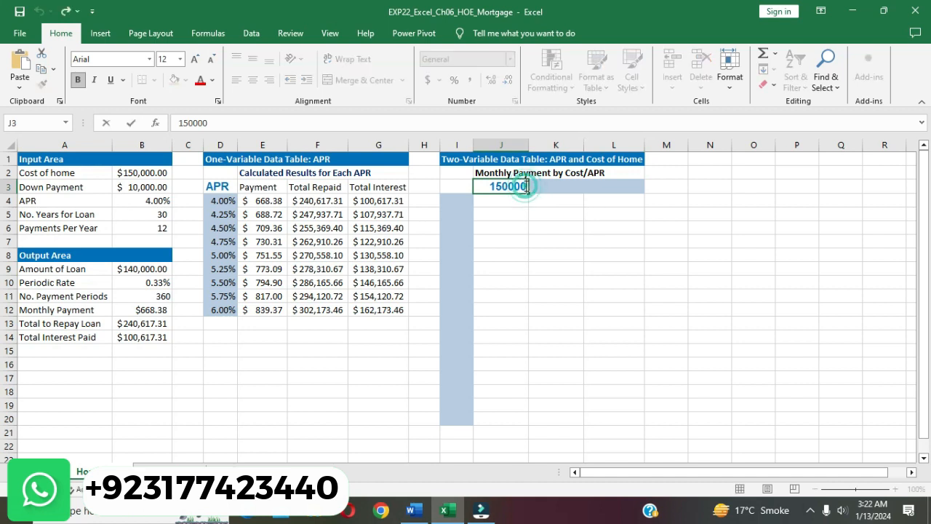
pyautogui.press('BackSpace')
pyautogui.press('BackSpace')
pyautogui.press('BackSpace')
pyautogui.press('BackSpace')
pyautogui.press('Return')
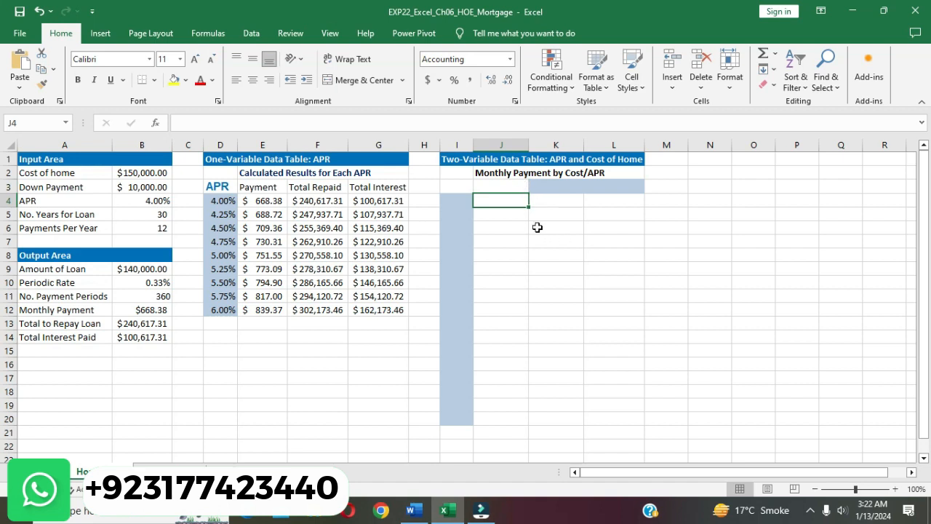
pyautogui.hotkey('ctrl', 'z')
pyautogui.press('Delete')
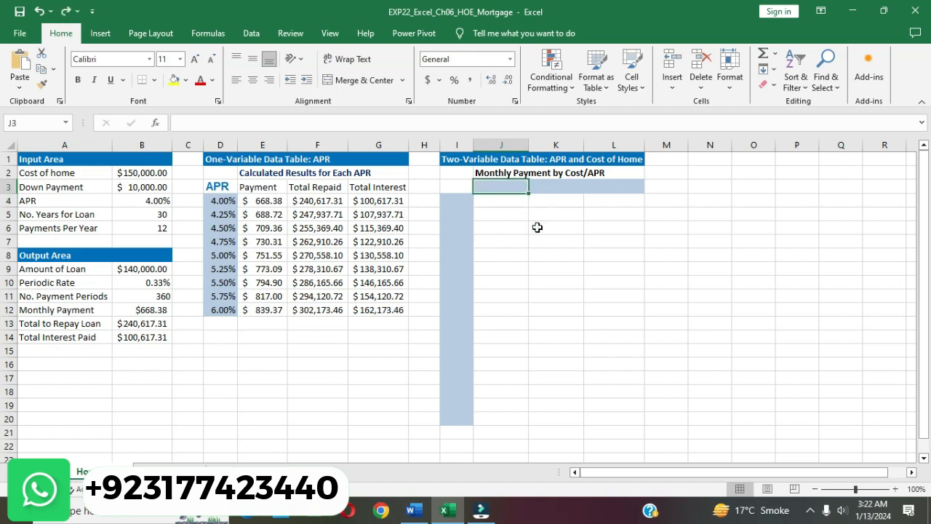
# Enter 150000 in cell J3, checking the value against step 11 of the Word instructions.
pyautogui.write('5000')
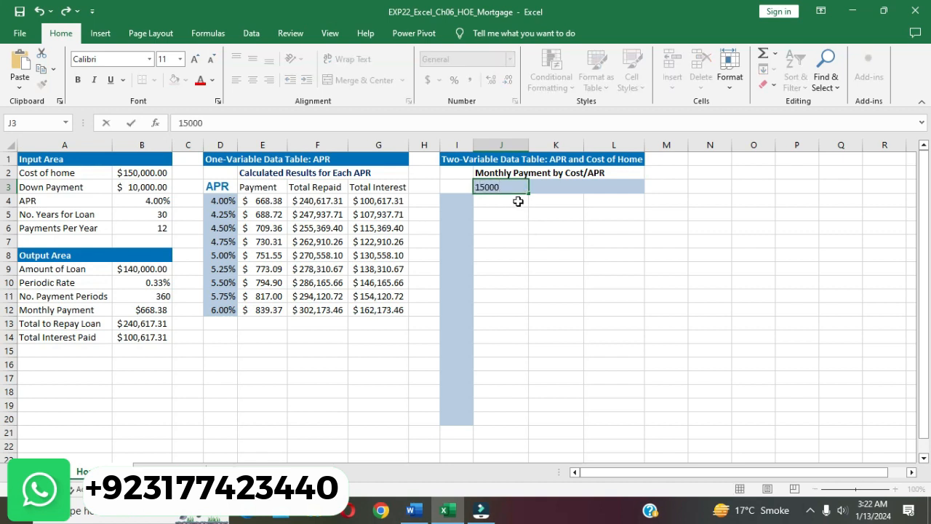
pyautogui.press('Return')
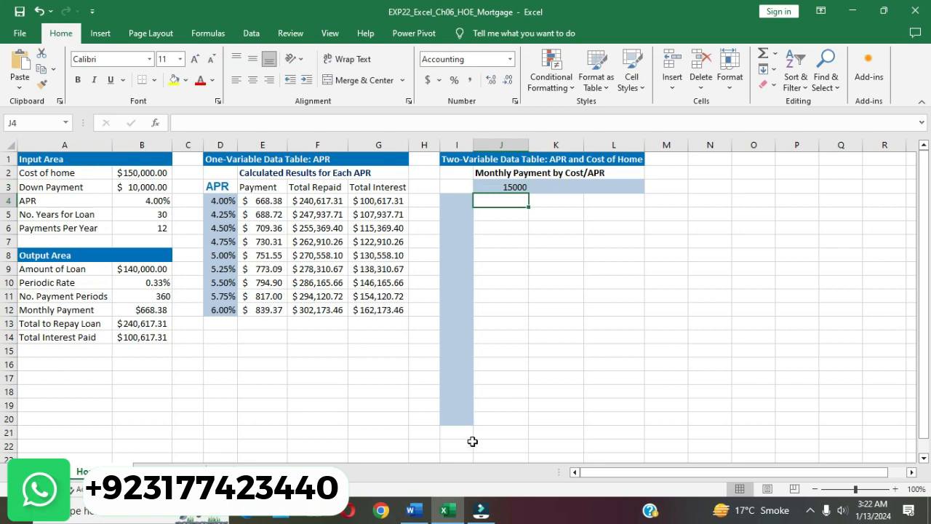
pyautogui.click(412, 510)
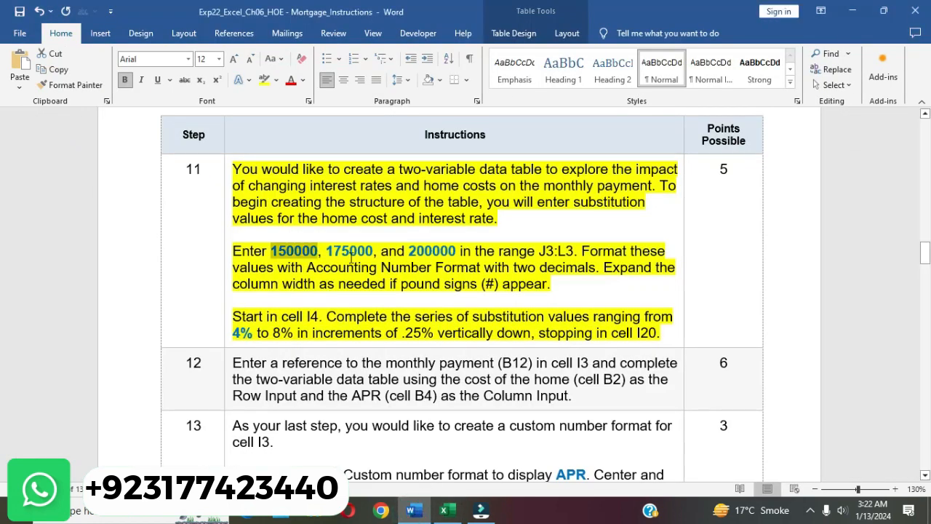
pyautogui.click(443, 510)
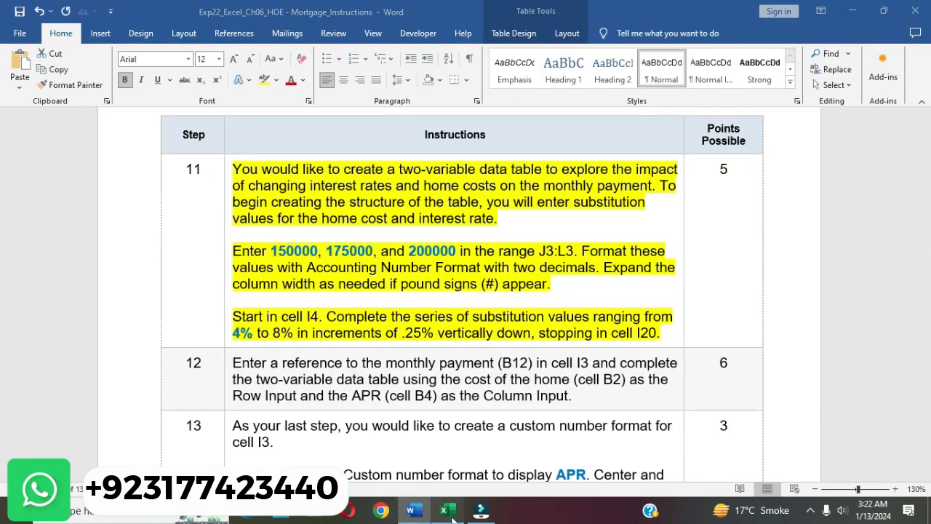
pyautogui.click(523, 187)
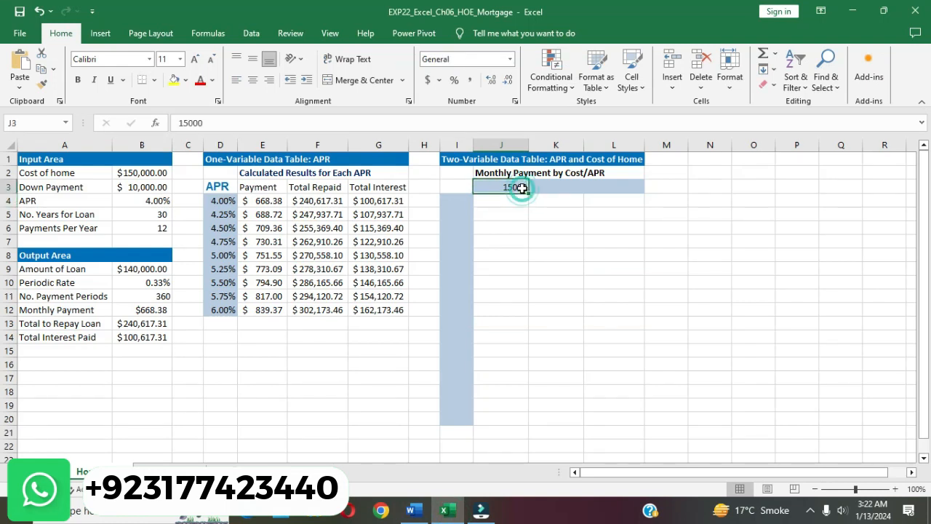
pyautogui.doubleClick(522, 187)
pyautogui.write('0')
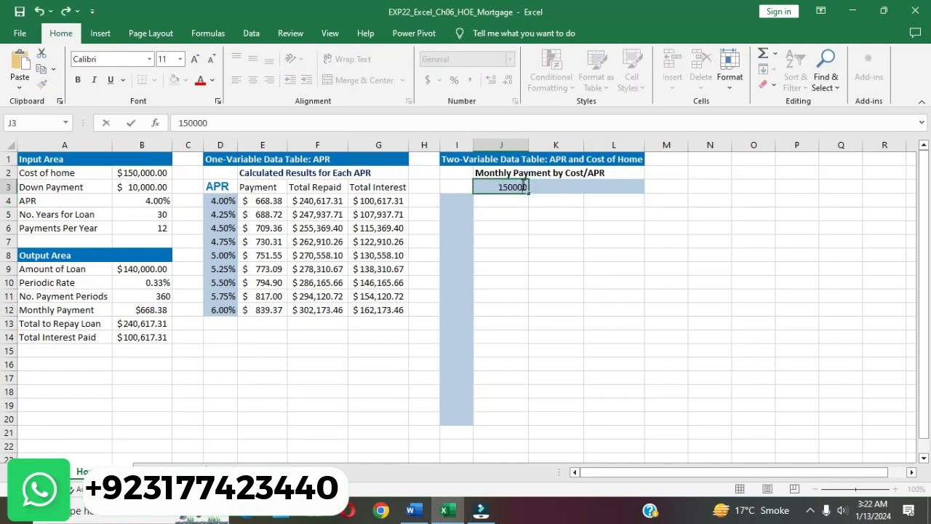
pyautogui.press('Return')
# Enter 175000 in cell K3 as the second home cost substitution value.
pyautogui.click(538, 187)
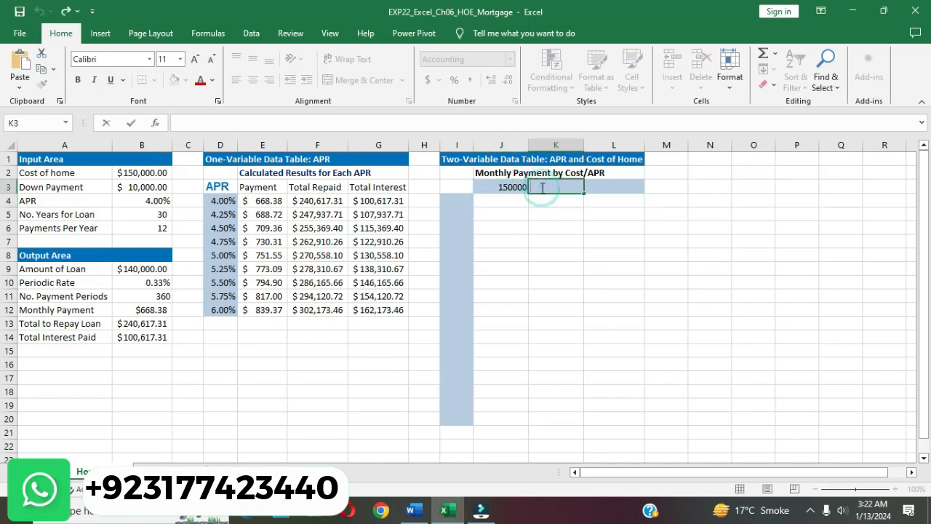
pyautogui.write('17500')
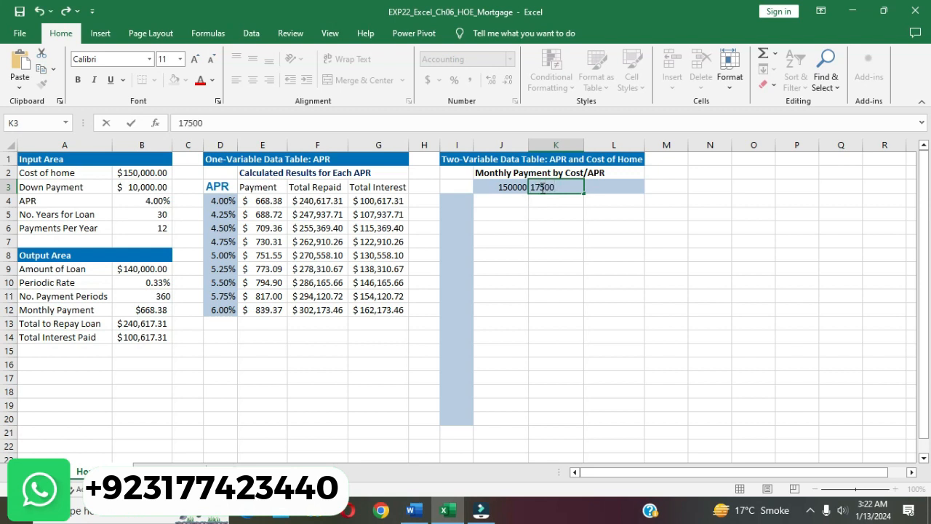
pyautogui.write('0')
pyautogui.press('Return')
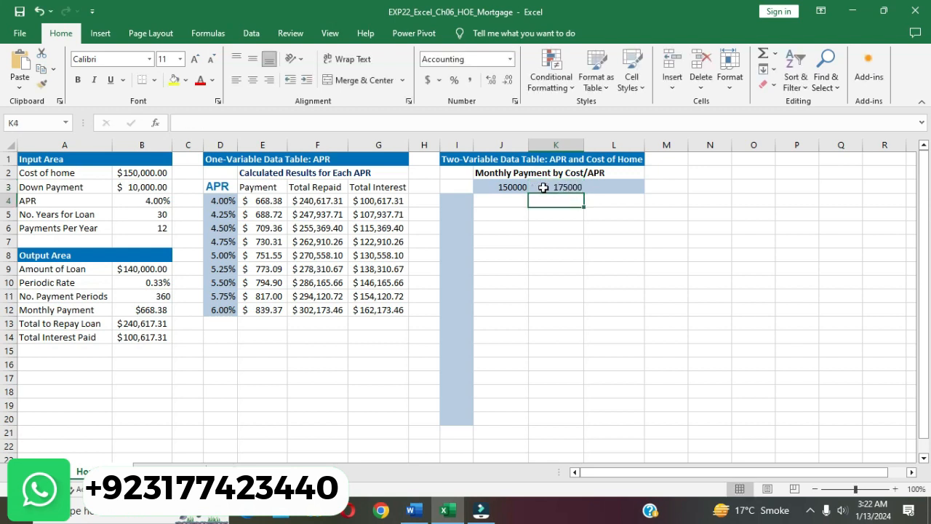
# Look up the third home cost in step 11 of the Word instructions and enter 200000 in Excel cell L3.
pyautogui.click(616, 185)
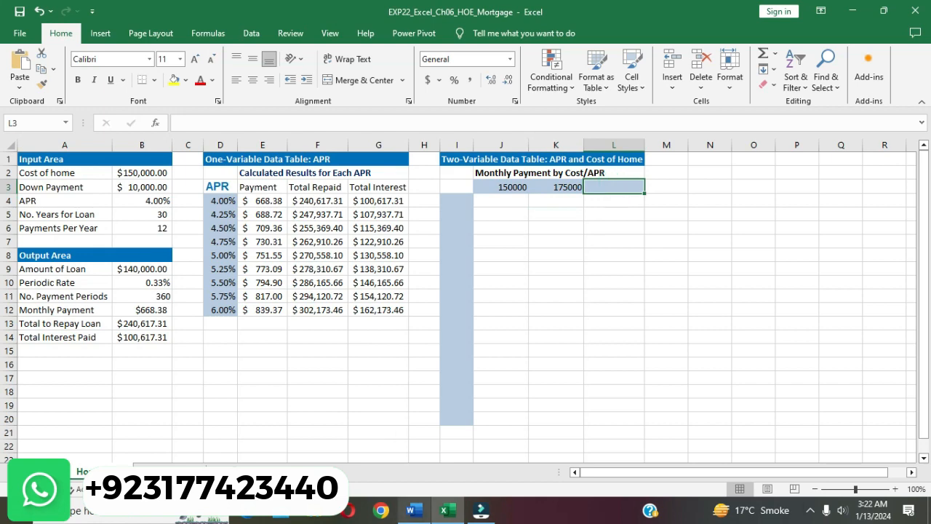
pyautogui.click(412, 510)
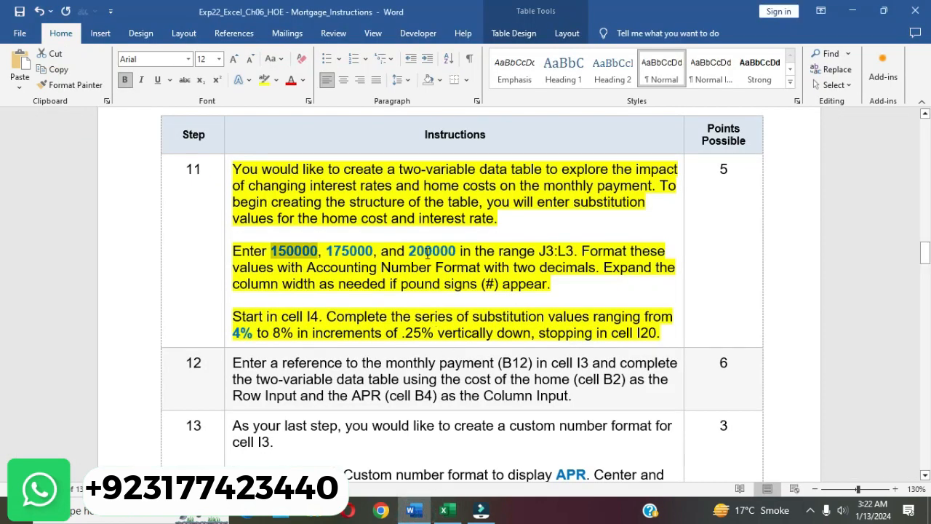
pyautogui.moveTo(409, 250); pyautogui.dragTo(456, 251)
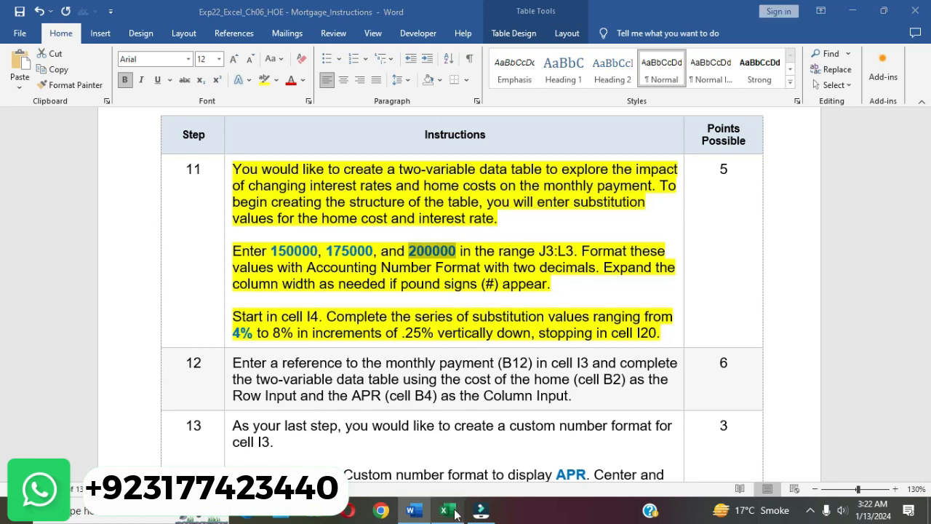
pyautogui.click(443, 510)
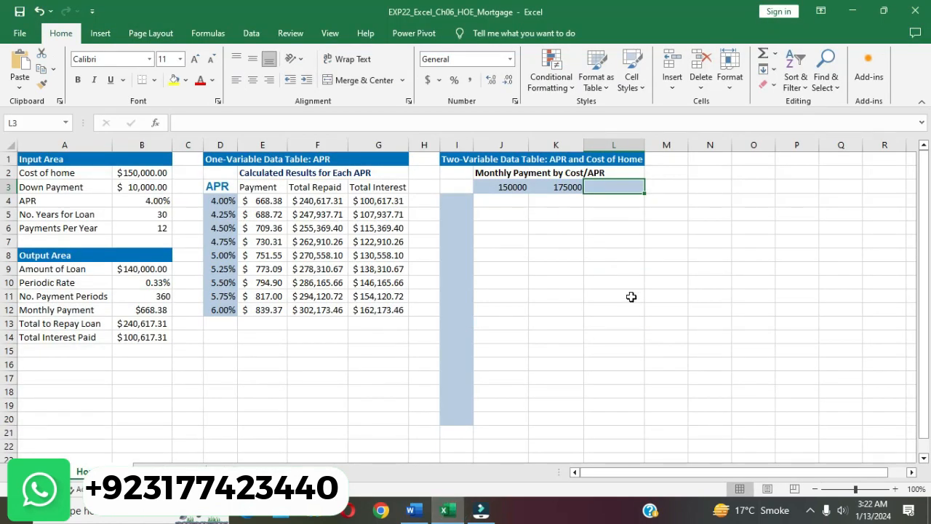
pyautogui.write('200000')
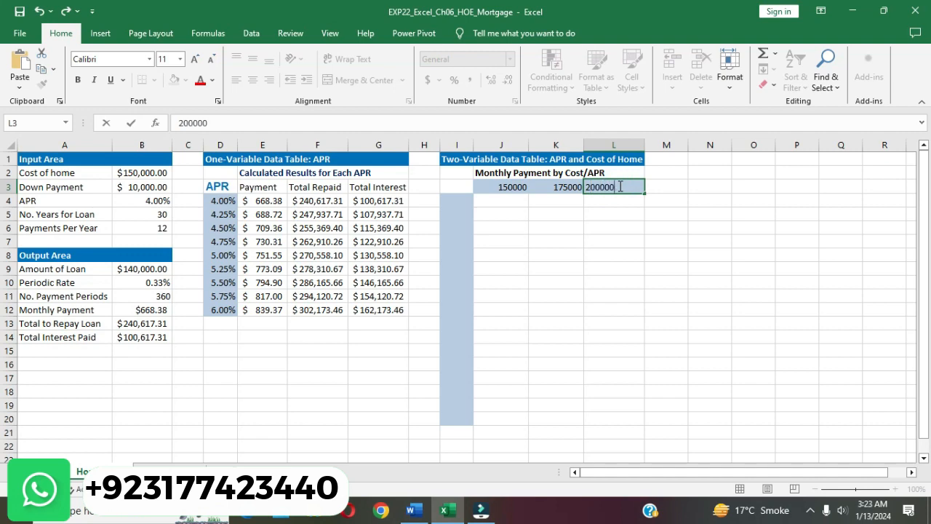
pyautogui.press('Return')
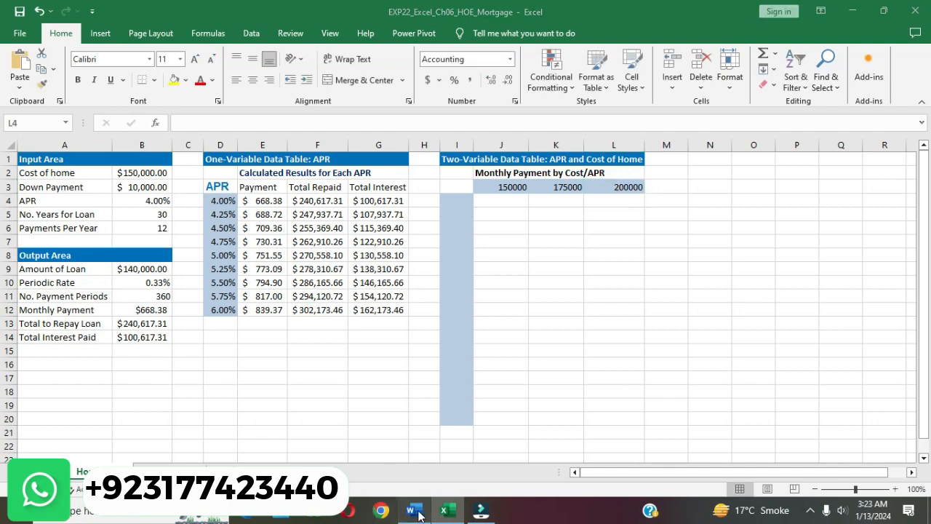
# Check the number format requirement in Word's step 11 and apply Accounting format with two decimals and the $ symbol to J3:L3 in Excel.
pyautogui.click(413, 510)
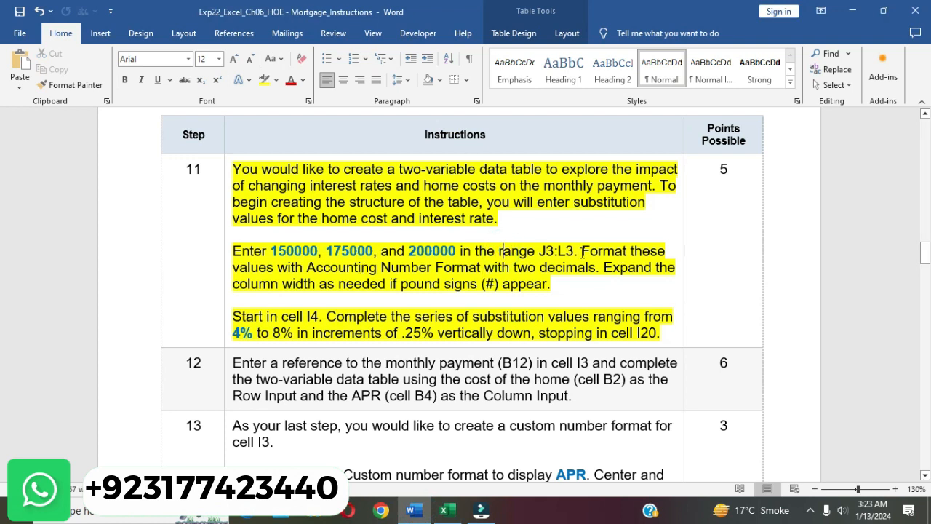
pyautogui.moveTo(582, 251); pyautogui.dragTo(595, 268)
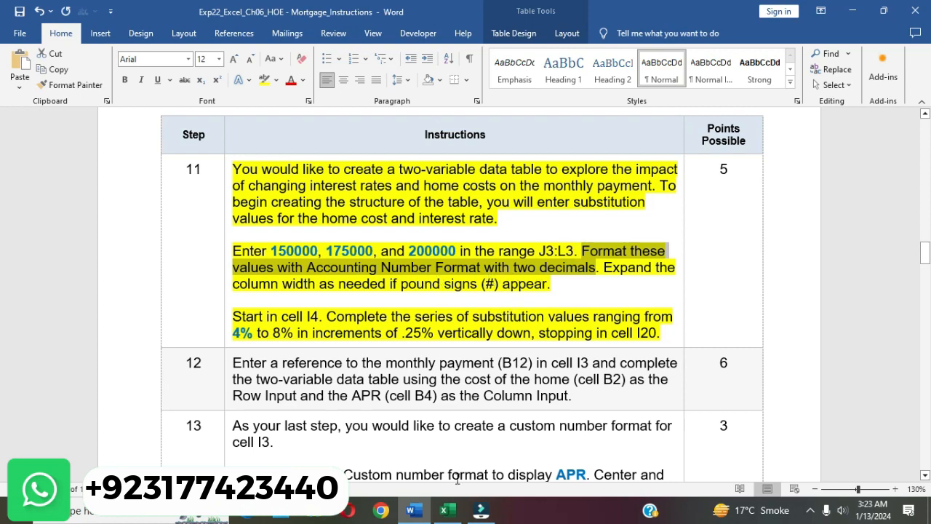
pyautogui.click(444, 510)
pyautogui.click(503, 187)
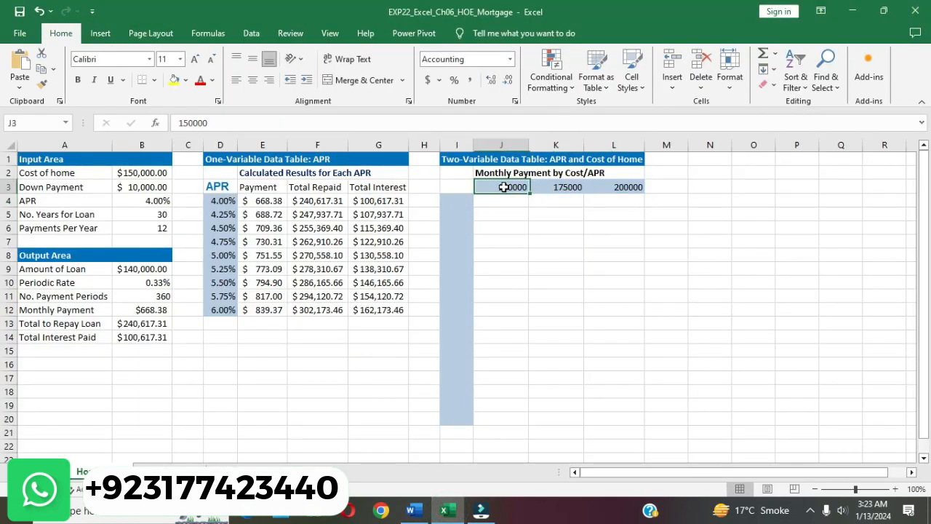
pyautogui.moveTo(504, 187); pyautogui.dragTo(609, 185)
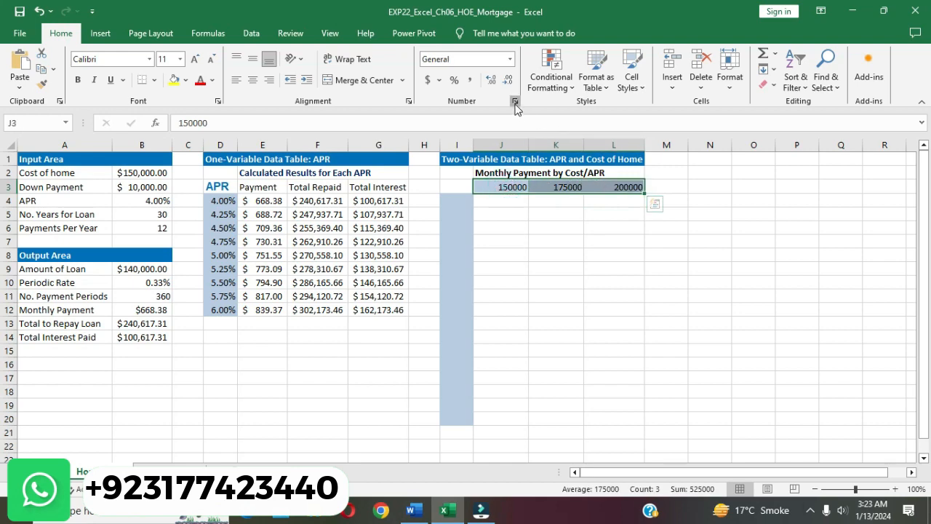
pyautogui.click(515, 104)
pyautogui.click(451, 160)
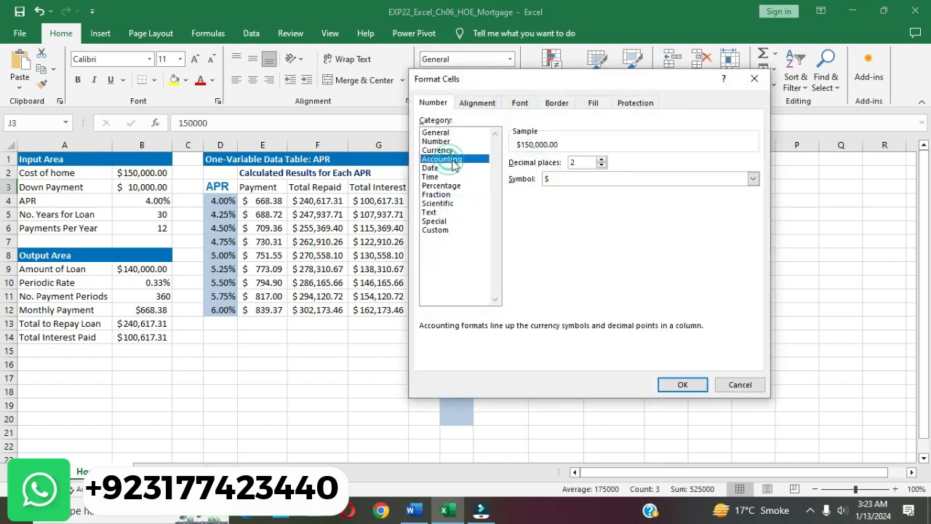
pyautogui.click(680, 385)
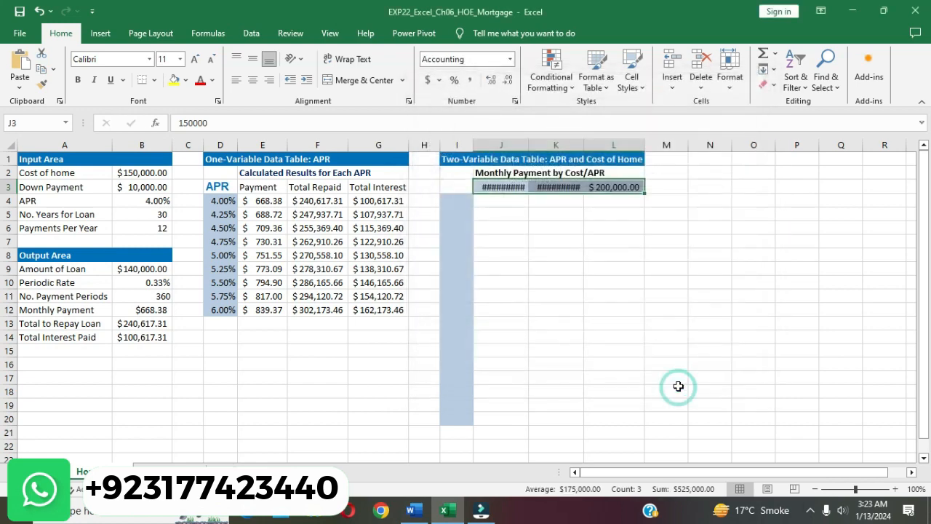
pyautogui.click(593, 325)
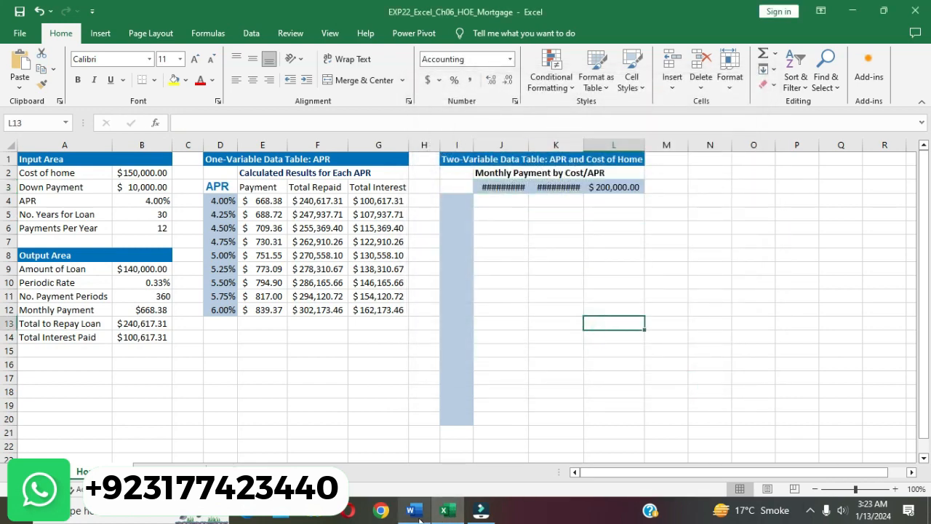
# Check the column width requirement in Word's step 11 and widen Excel columns J and K to fit the home costs in row 3.
pyautogui.click(418, 518)
pyautogui.moveTo(581, 251); pyautogui.dragTo(597, 267)
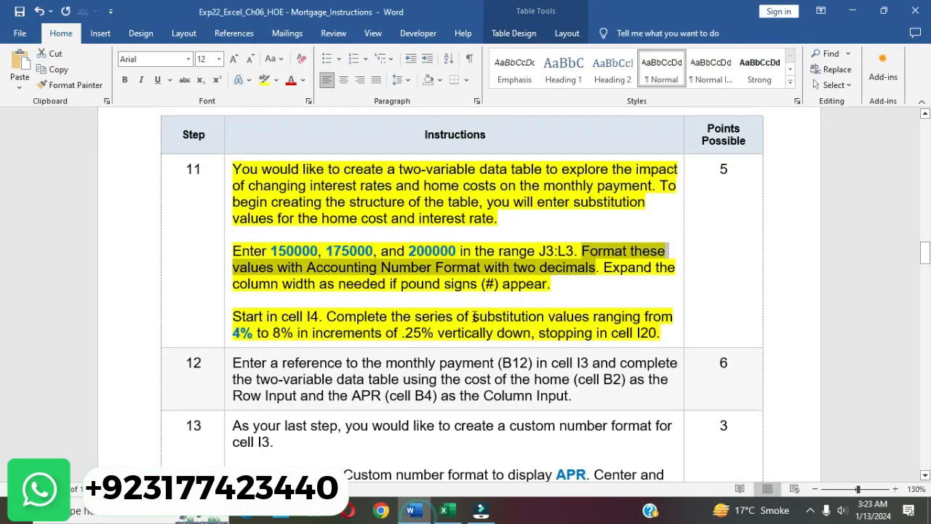
pyautogui.click(540, 299)
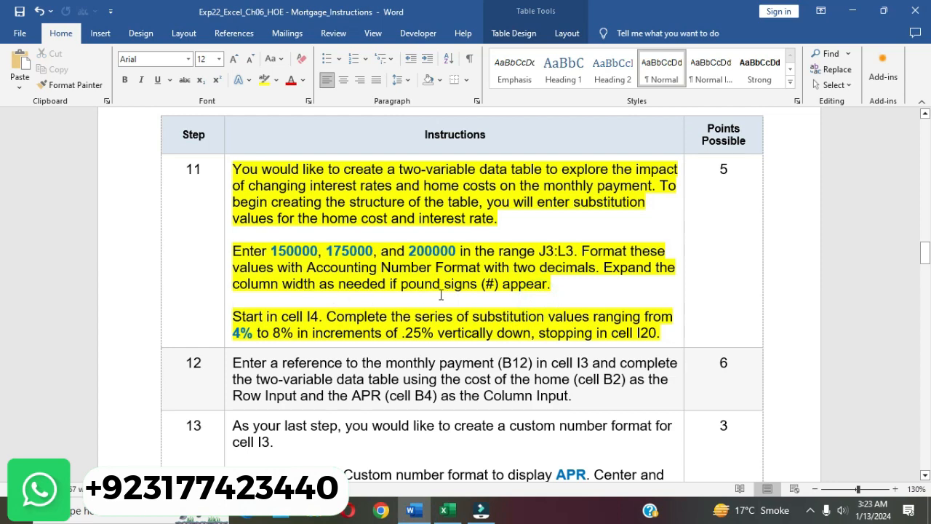
pyautogui.click(444, 510)
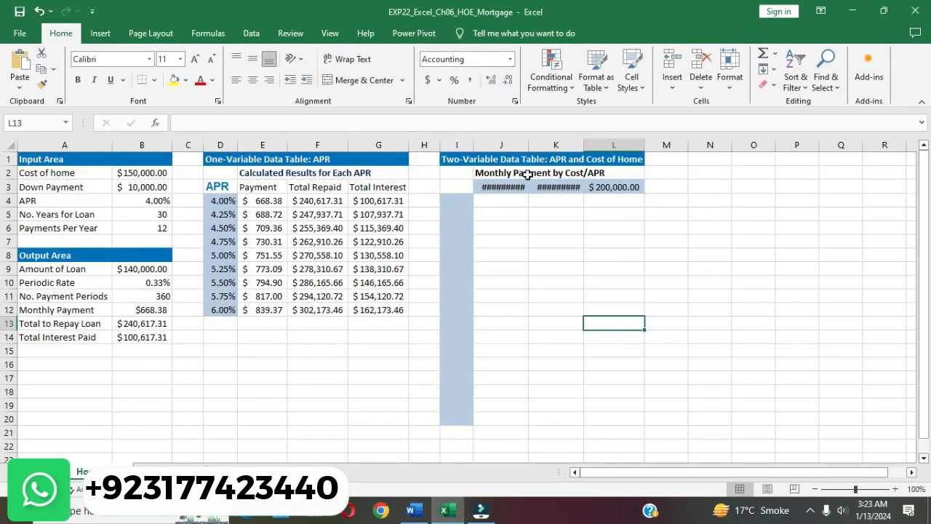
pyautogui.moveTo(531, 144); pyautogui.dragTo(534, 143)
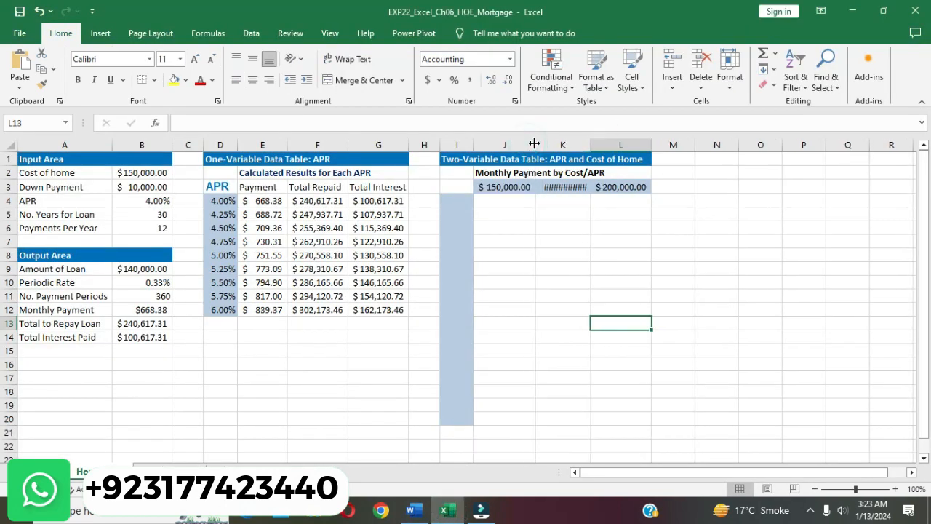
pyautogui.moveTo(591, 145); pyautogui.dragTo(602, 145)
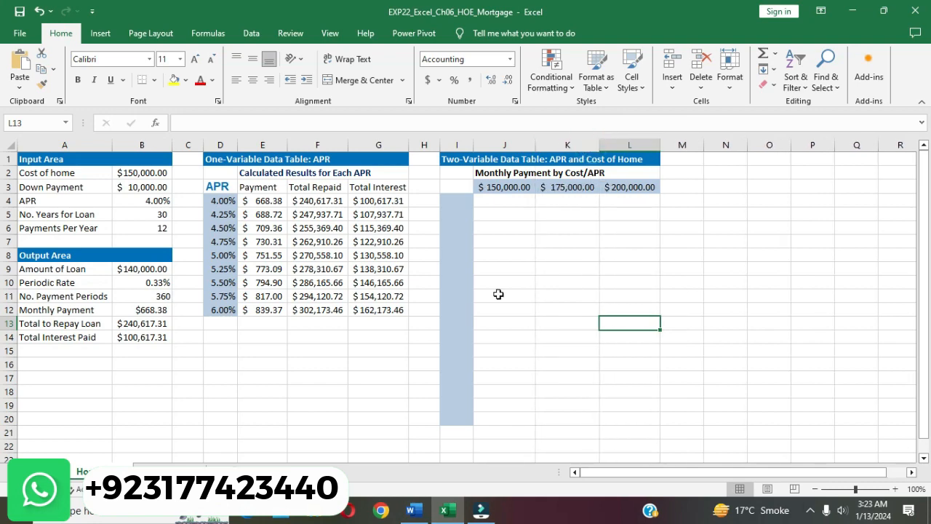
# Look up the interest rate series in step 11 of the Word instructions and enter 4% in Excel cell I4 as a percentage.
pyautogui.click(415, 512)
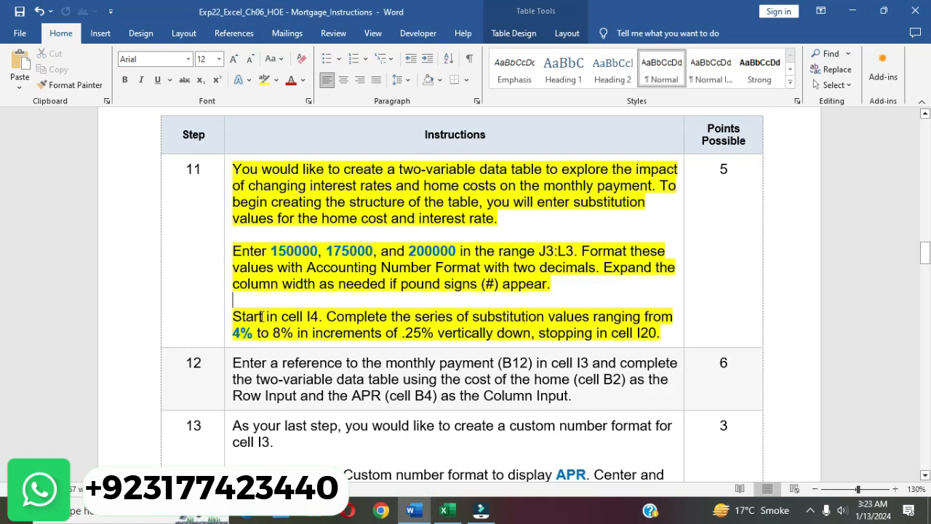
pyautogui.moveTo(234, 317); pyautogui.dragTo(320, 317)
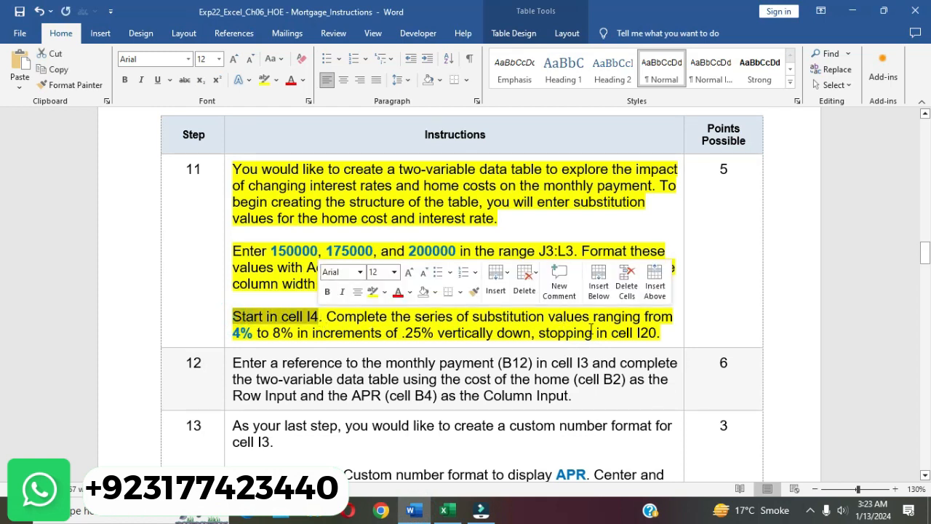
pyautogui.moveTo(234, 334); pyautogui.dragTo(659, 333)
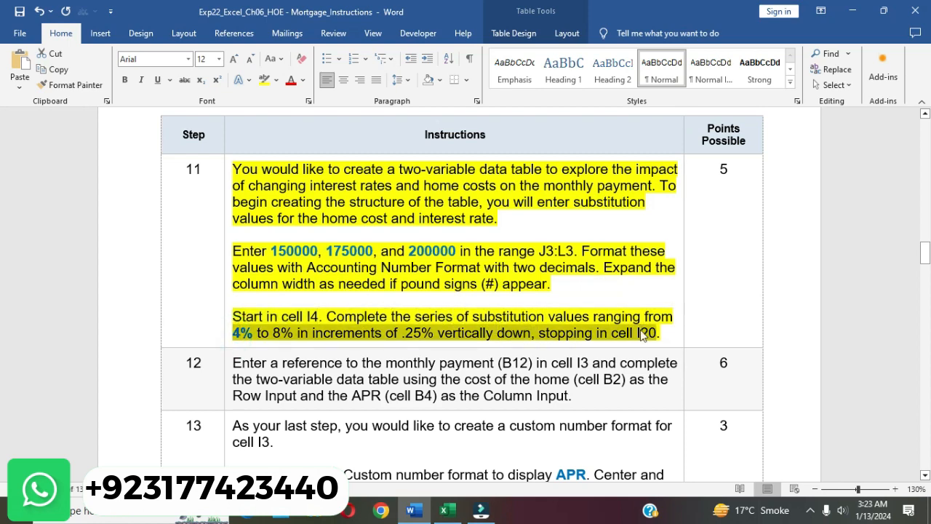
pyautogui.click(453, 519)
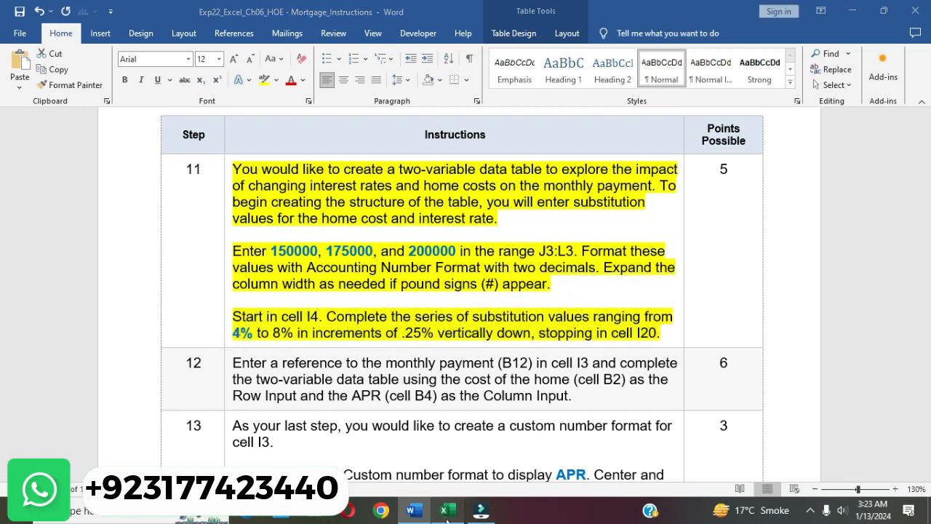
pyautogui.click(463, 202)
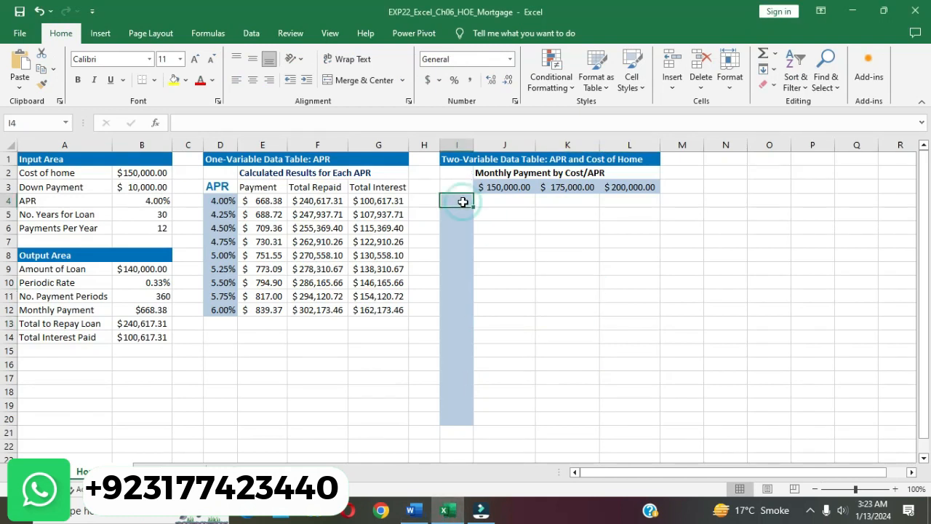
pyautogui.write('4%')
pyautogui.press('Return')
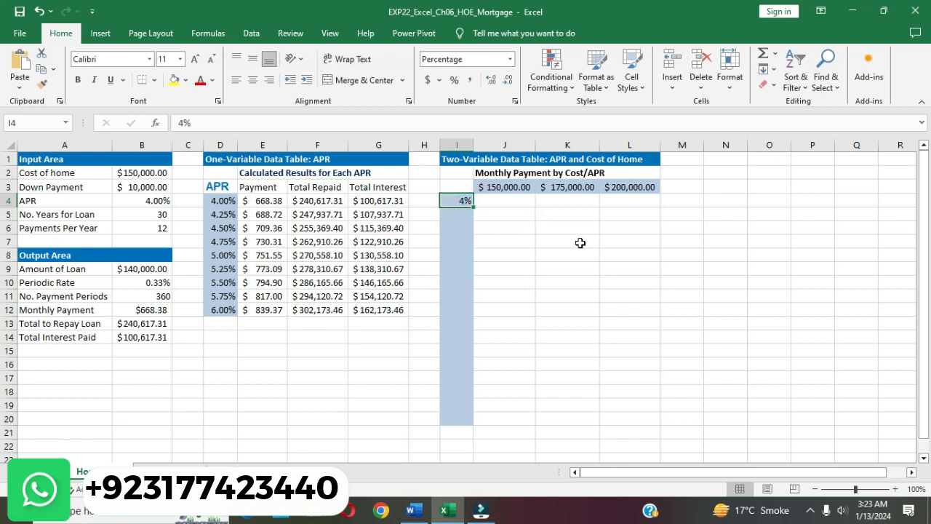
pyautogui.click(455, 80)
# Try to fill a linear column series down from I4 with step value 0.25% and stop value 8%, and undo it.
pyautogui.click(769, 69)
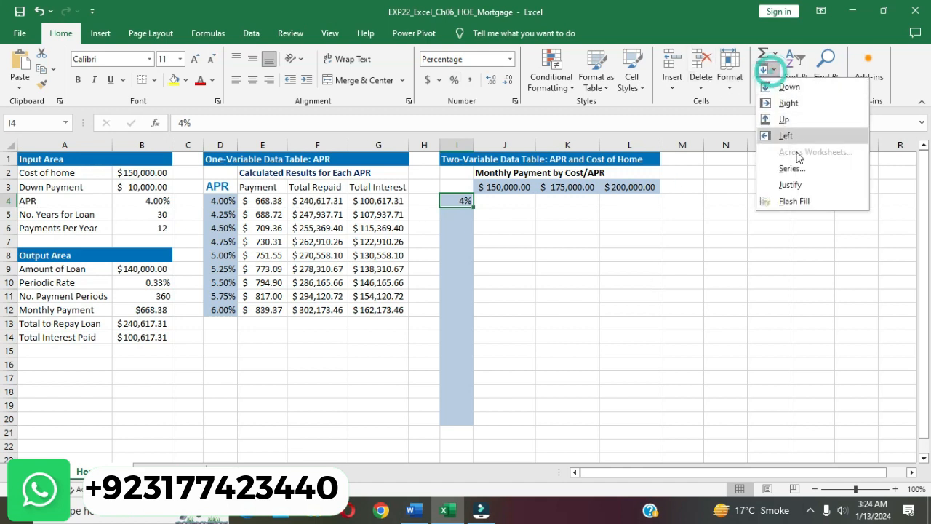
pyautogui.click(797, 168)
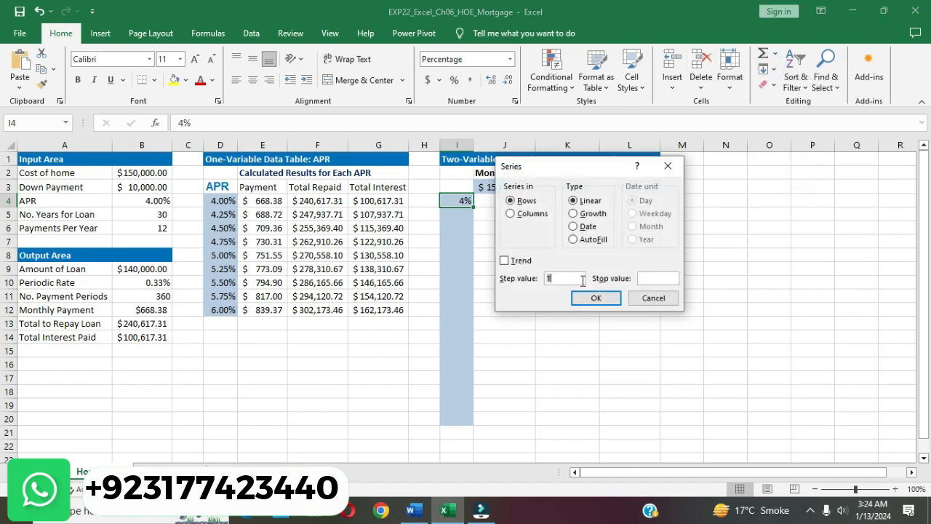
pyautogui.click(512, 213)
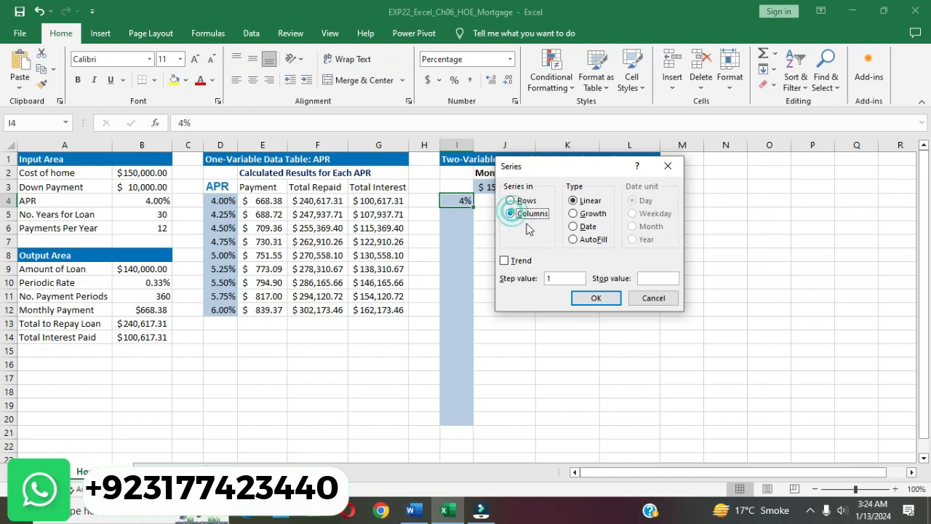
pyautogui.click(576, 278)
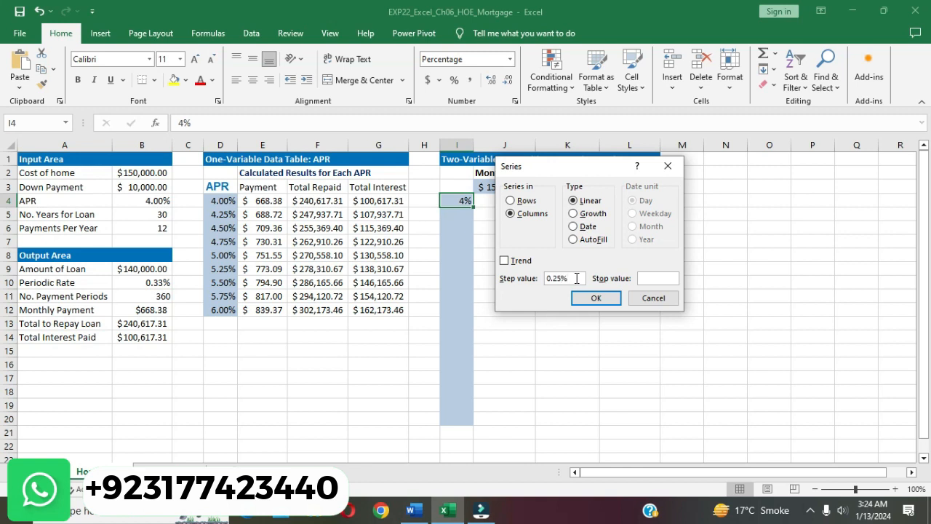
pyautogui.write('8%')
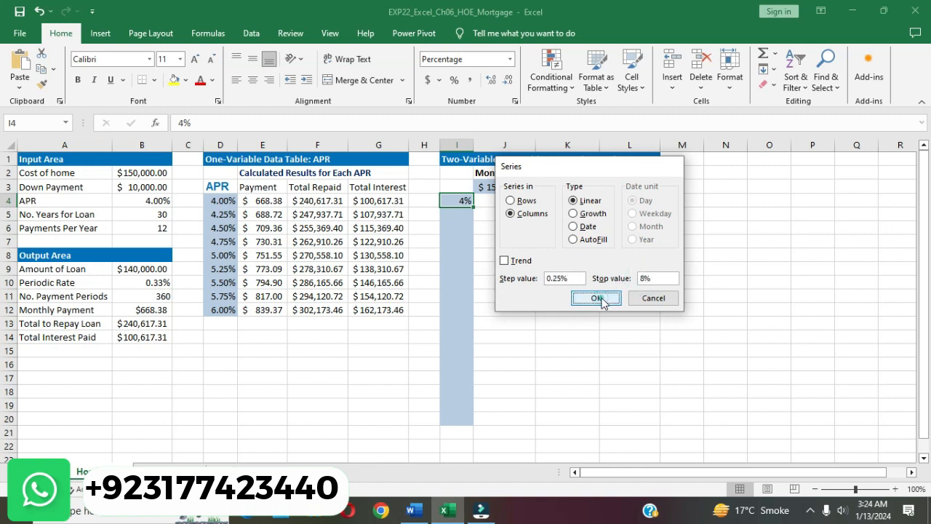
pyautogui.click(596, 298)
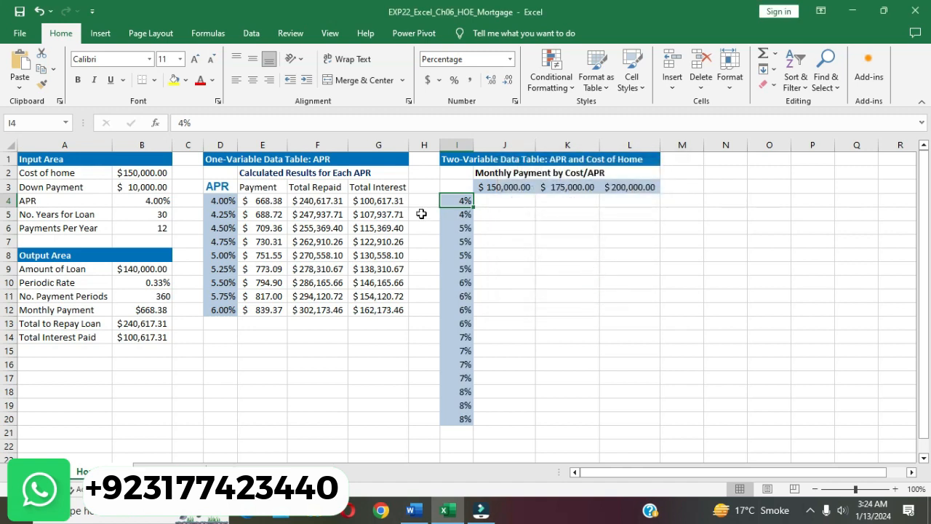
pyautogui.click(39, 11)
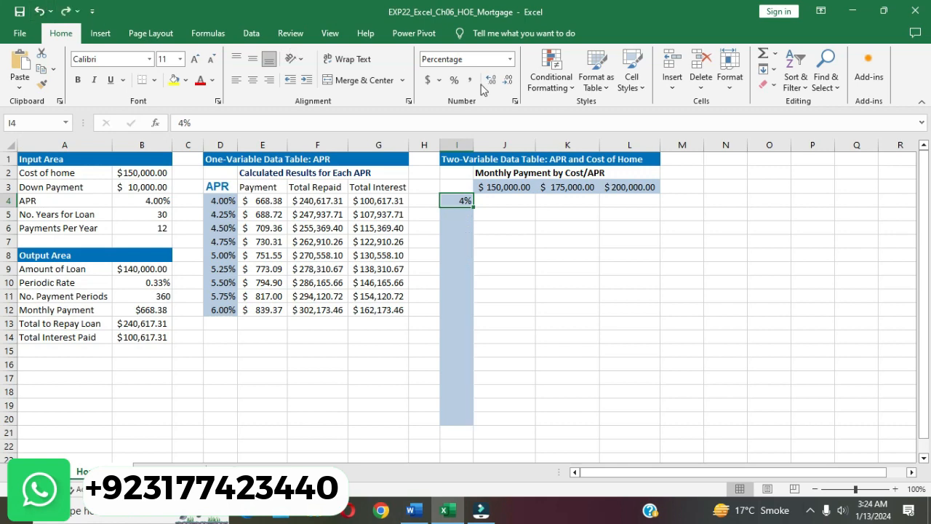
# Format cell I4 as Percentage with two decimal places.
pyautogui.click(514, 103)
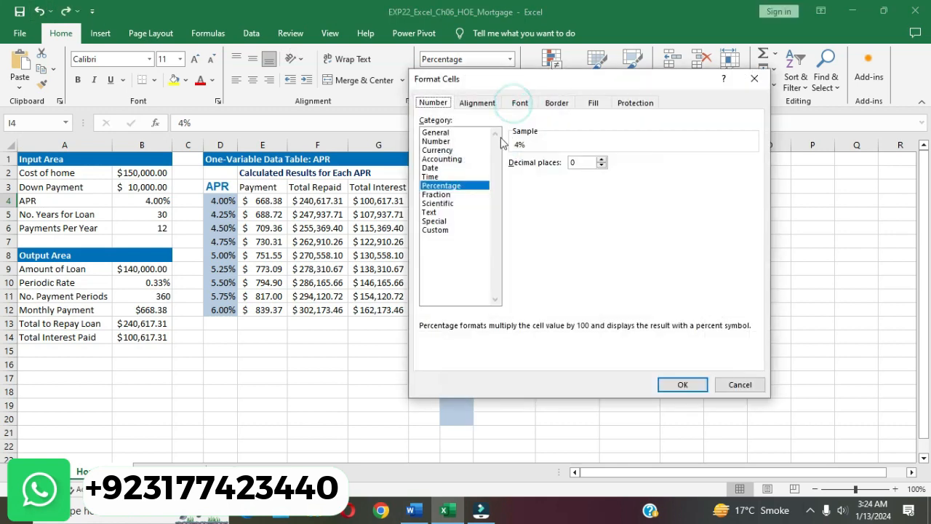
pyautogui.click(601, 160)
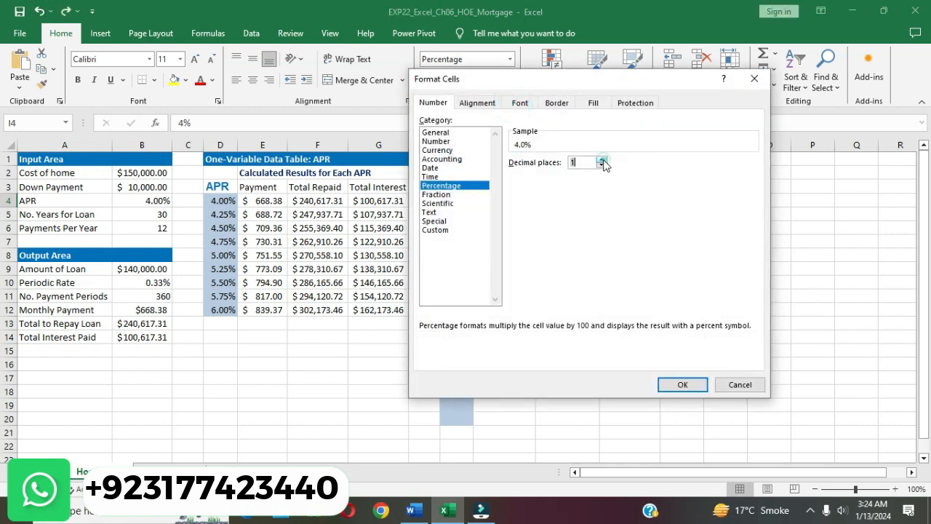
pyautogui.click(601, 160)
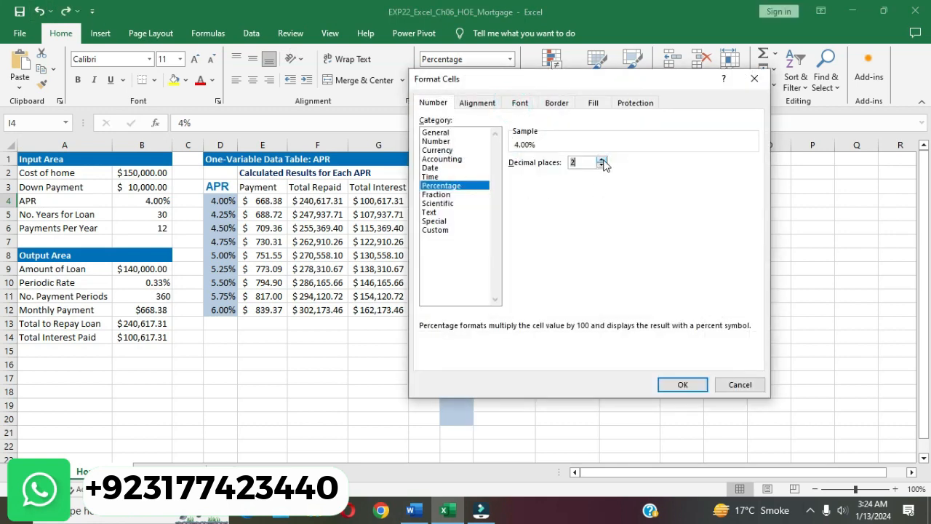
pyautogui.click(690, 386)
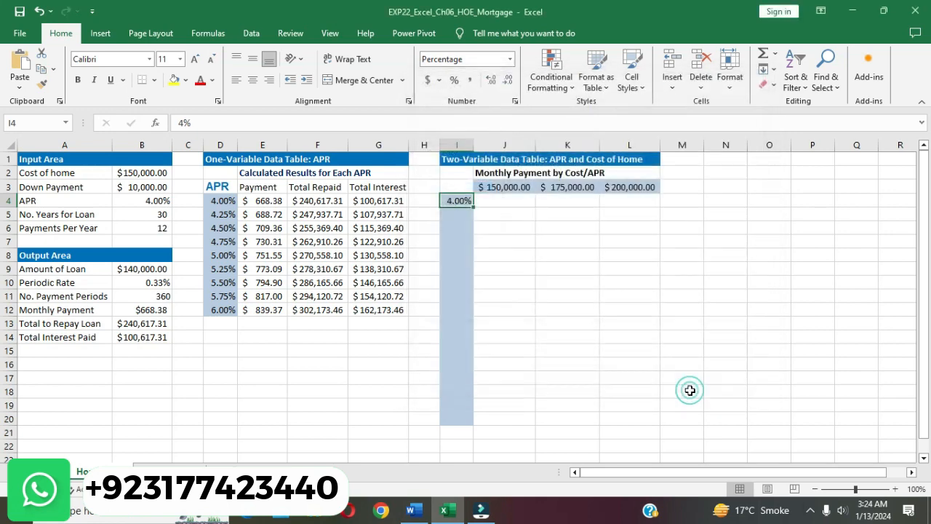
pyautogui.click(765, 69)
pyautogui.click(790, 169)
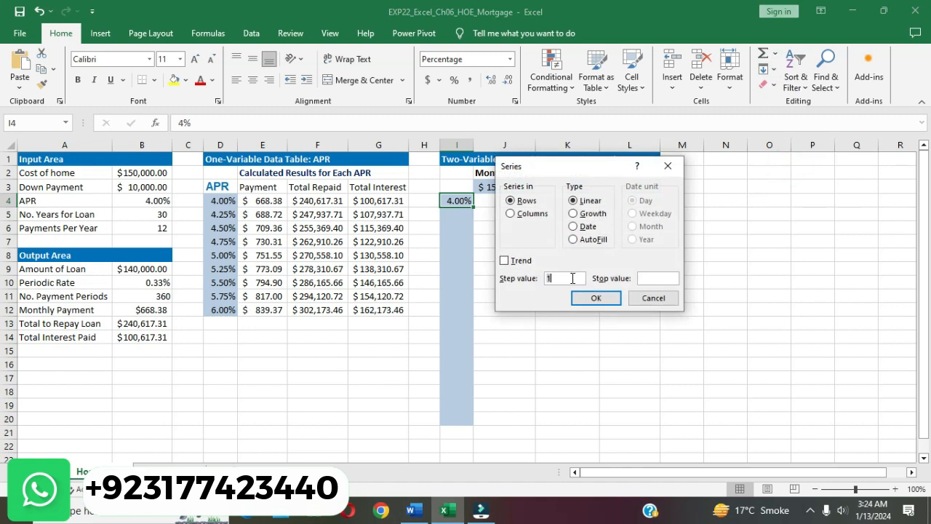
pyautogui.click(666, 166)
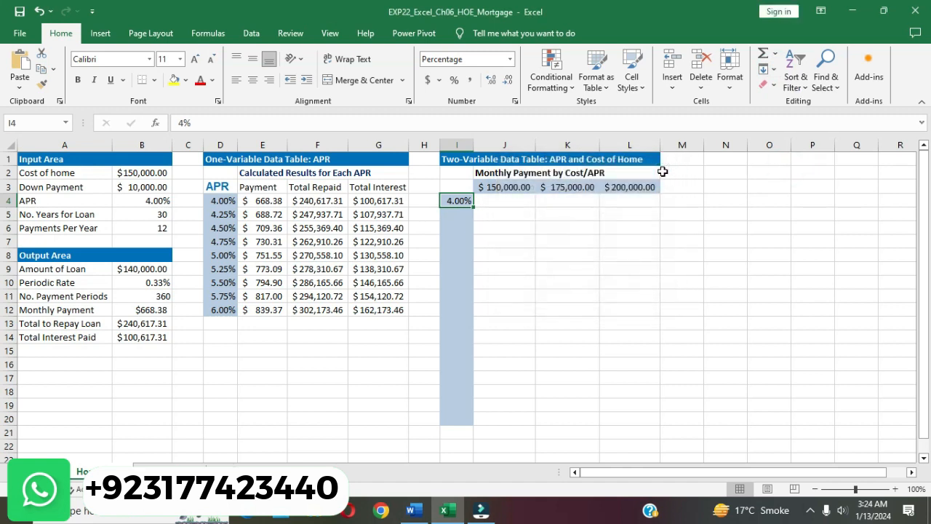
pyautogui.press('Return')
# Fill a linear series down the column from I4 in 0.25% increments, stopping at 8% in I20.
pyautogui.click(458, 201)
pyautogui.click(763, 69)
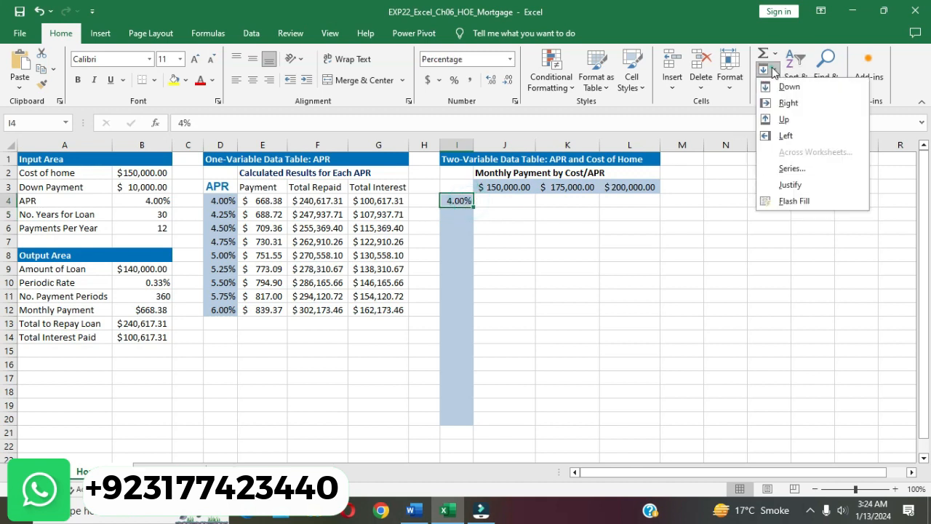
pyautogui.click(790, 170)
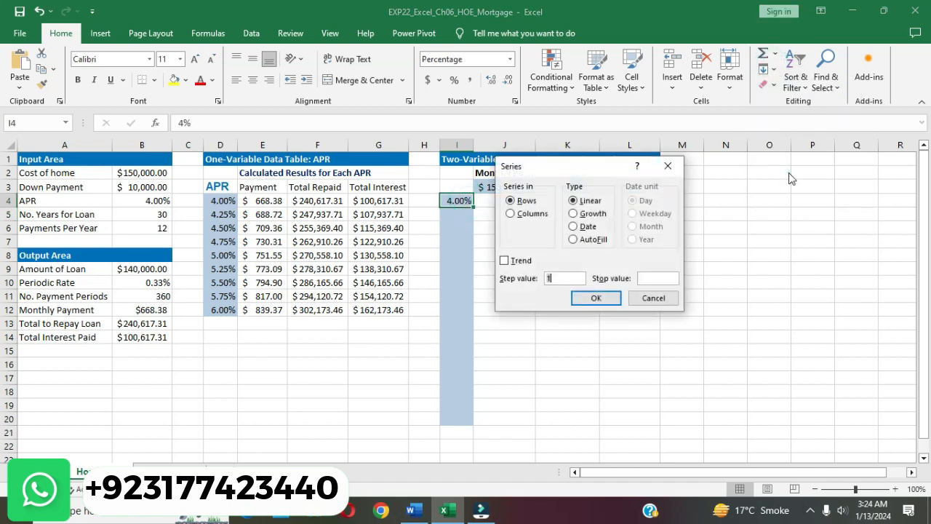
pyautogui.click(510, 213)
pyautogui.doubleClick(559, 278)
pyautogui.write('0.25')
pyautogui.click(648, 278)
pyautogui.click(596, 298)
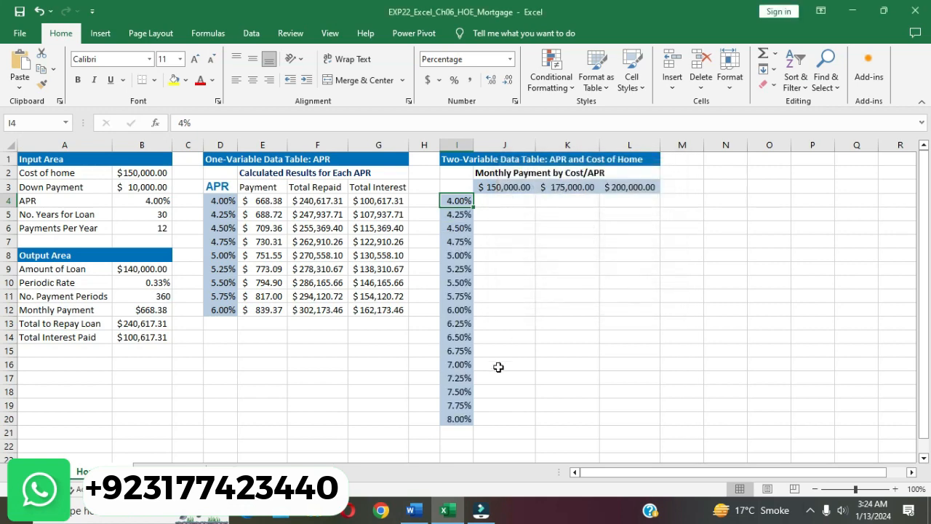
# Switch to the Word instructions and remove the yellow highlighting from the text of step 11.
pyautogui.click(412, 510)
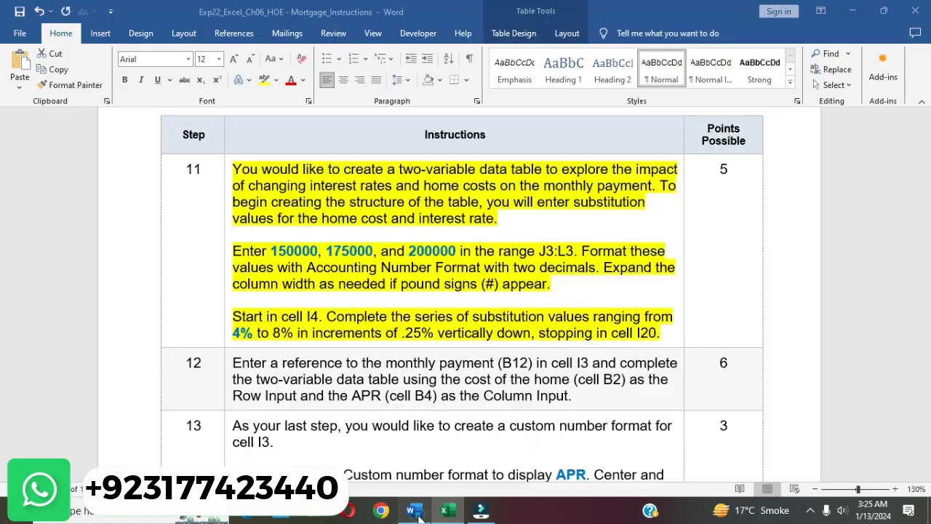
pyautogui.click(446, 336)
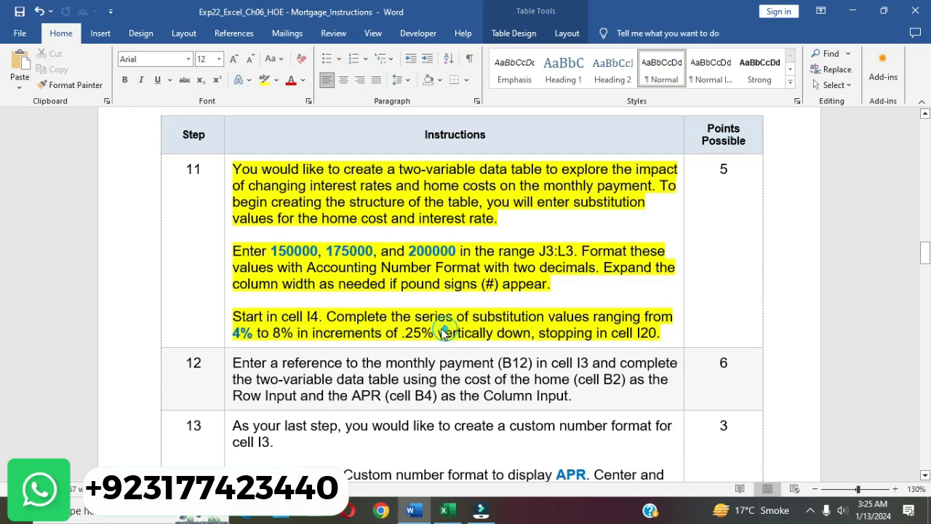
pyautogui.click(229, 174)
pyautogui.click(284, 151)
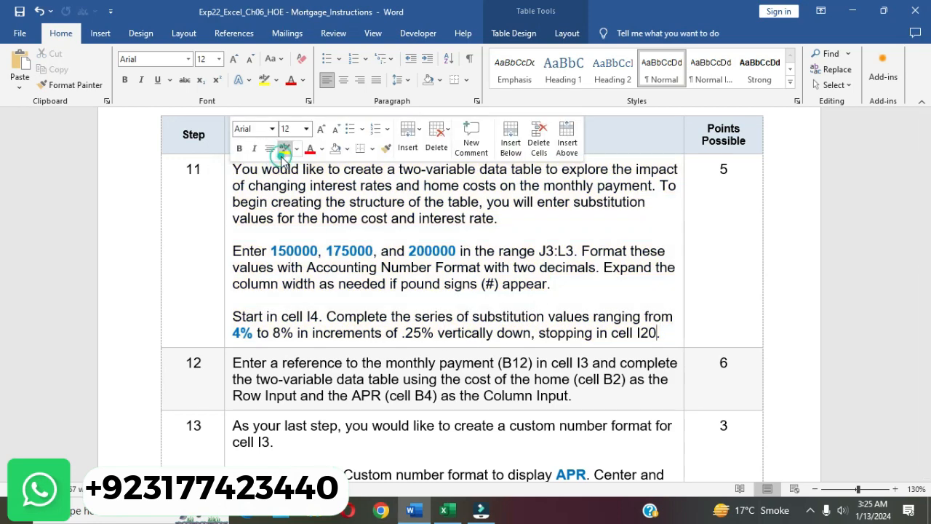
pyautogui.click(363, 266)
# Highlight the instruction text of step 12 in yellow.
pyautogui.scroll(-2, 349, 264)
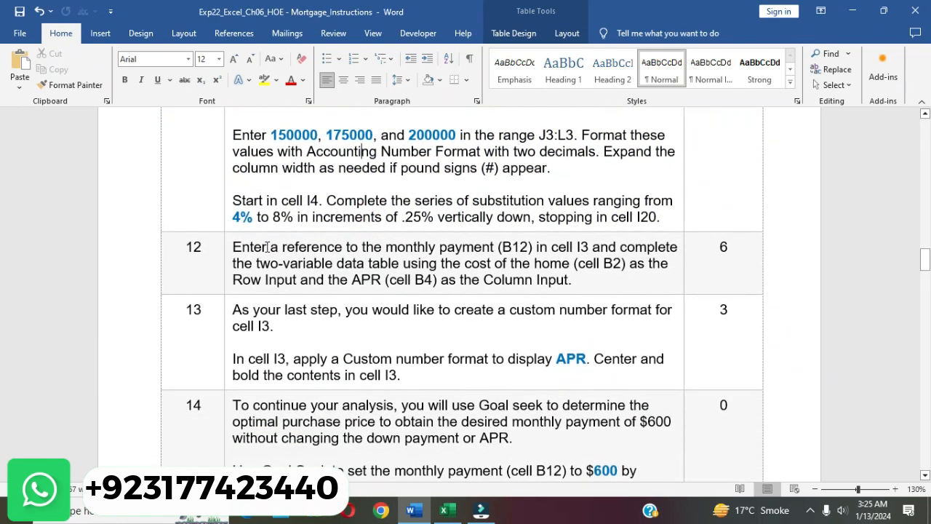
pyautogui.click(228, 254)
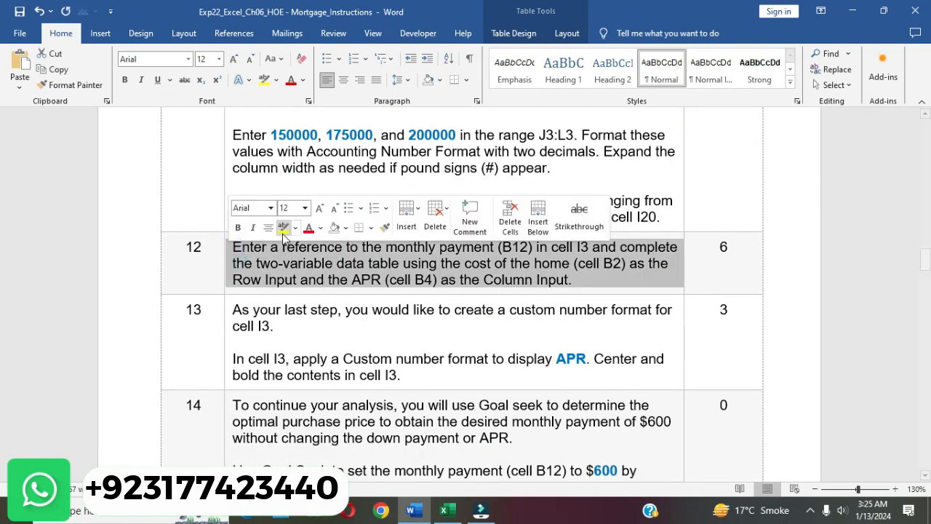
pyautogui.click(282, 230)
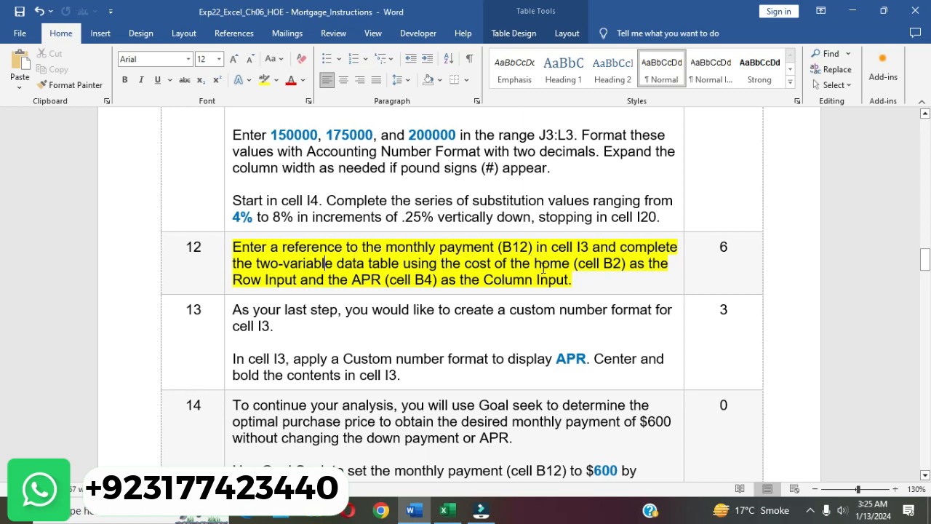
# Switch to the Excel workbook and enter a reference to the monthly payment, =B12, in cell I3.
pyautogui.moveTo(232, 247); pyautogui.dragTo(589, 250)
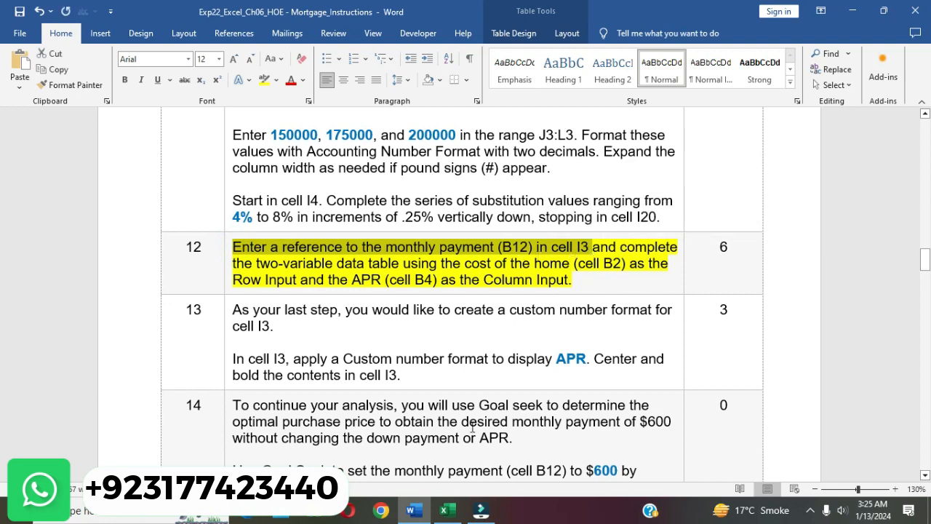
pyautogui.click(444, 510)
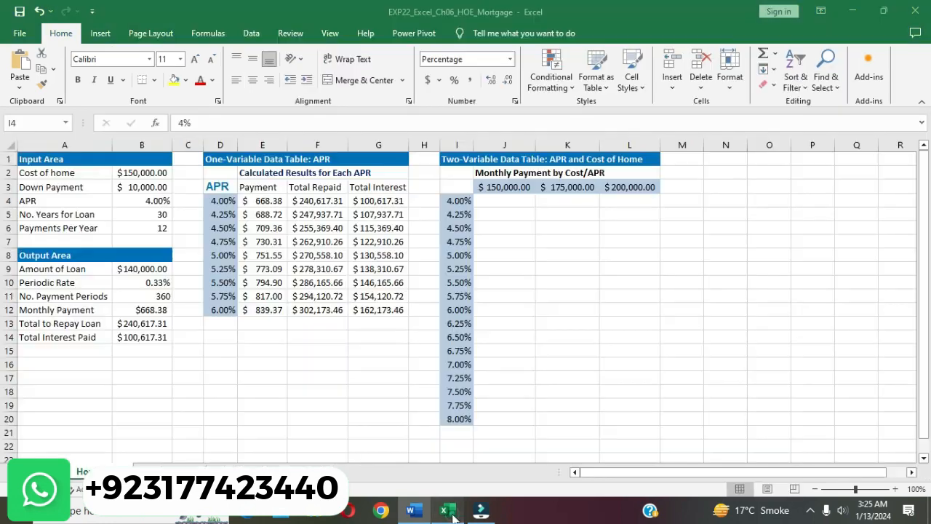
pyautogui.click(458, 187)
pyautogui.write('=')
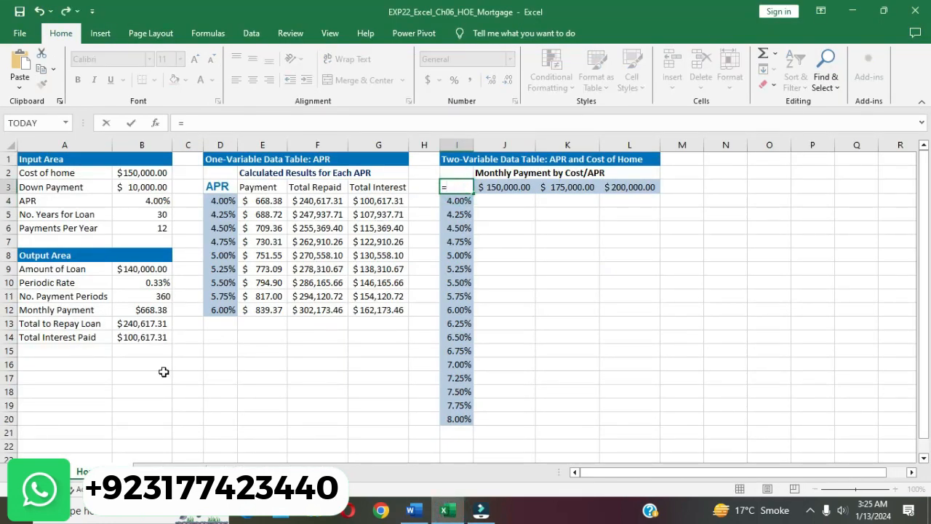
pyautogui.click(151, 310)
pyautogui.press('Return')
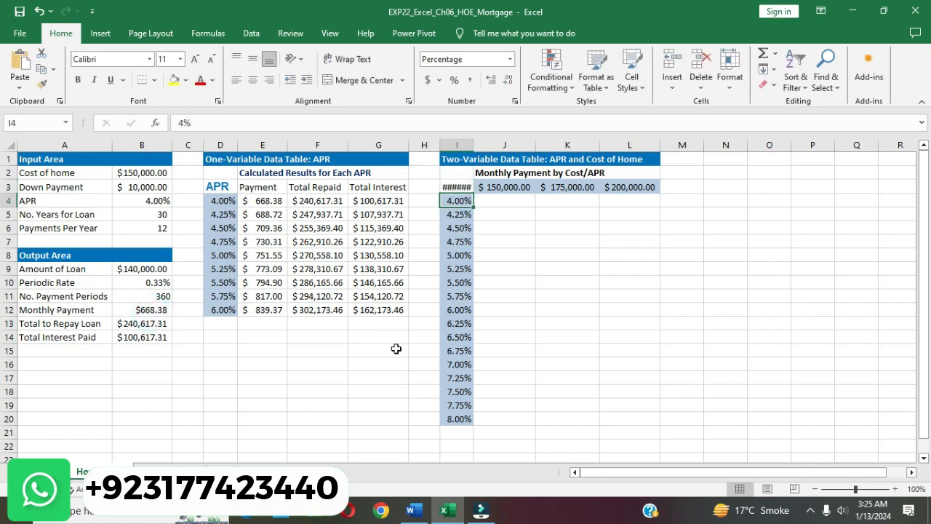
pyautogui.click(597, 439)
# Check the data table instruction in Word, then start a What-If data table on range I3:L20 in the Excel workbook.
pyautogui.click(415, 510)
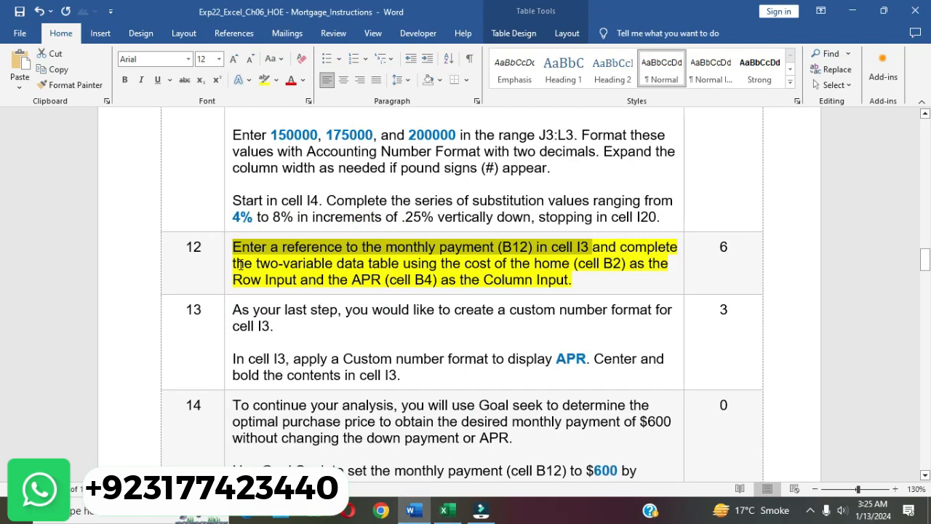
pyautogui.moveTo(239, 264); pyautogui.dragTo(587, 281)
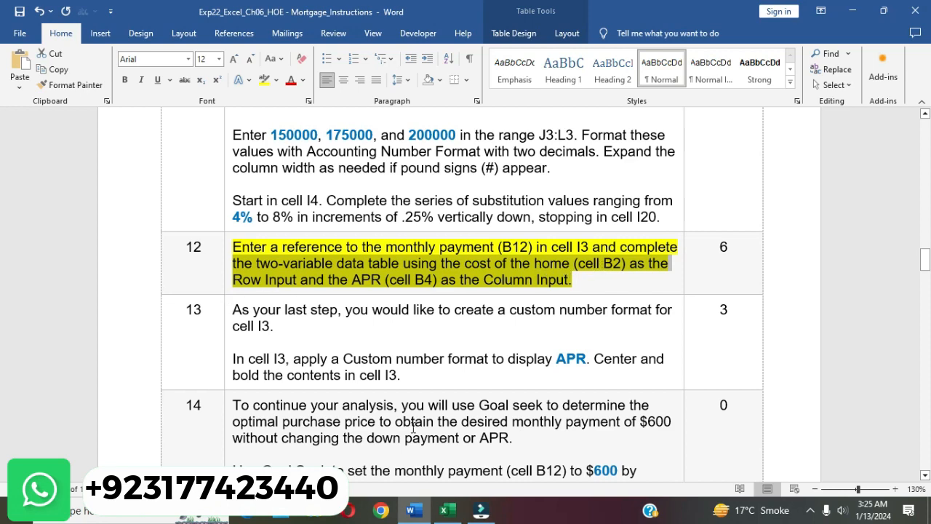
pyautogui.click(446, 508)
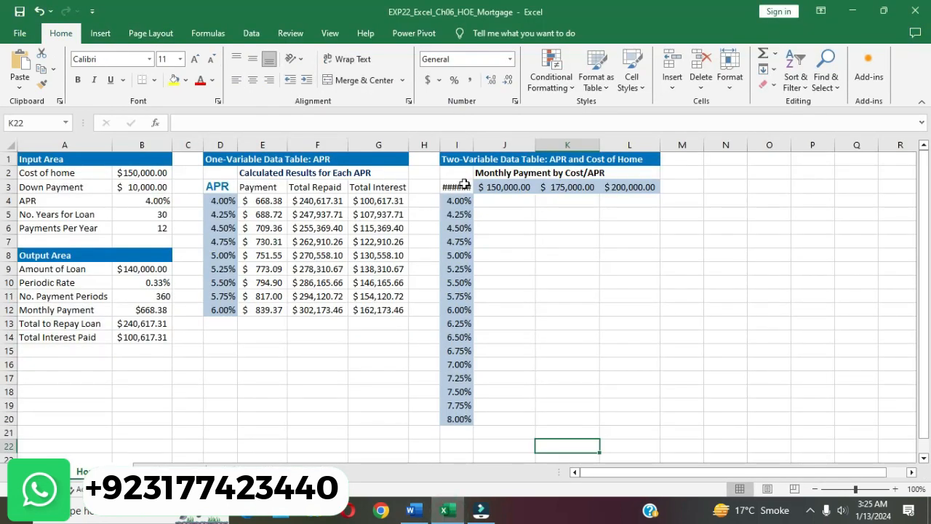
pyautogui.moveTo(464, 186); pyautogui.dragTo(640, 412)
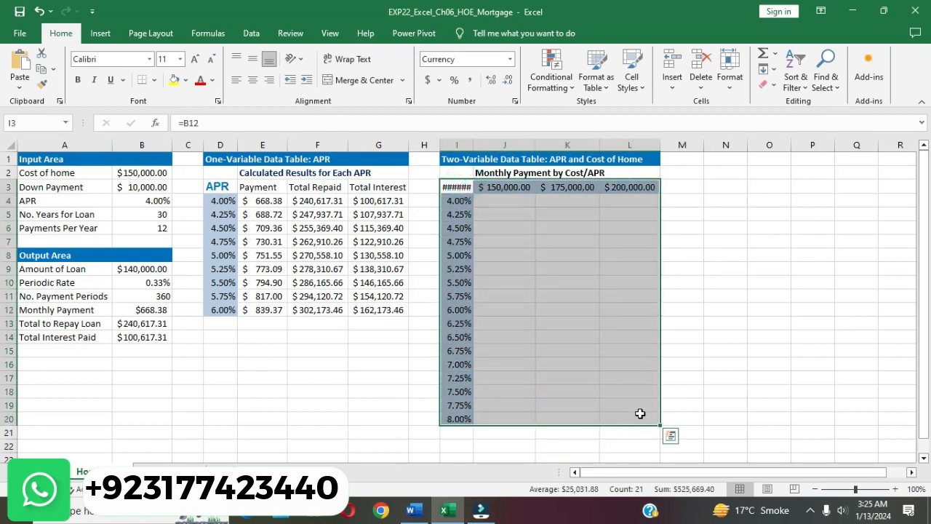
pyautogui.click(252, 33)
pyautogui.click(698, 88)
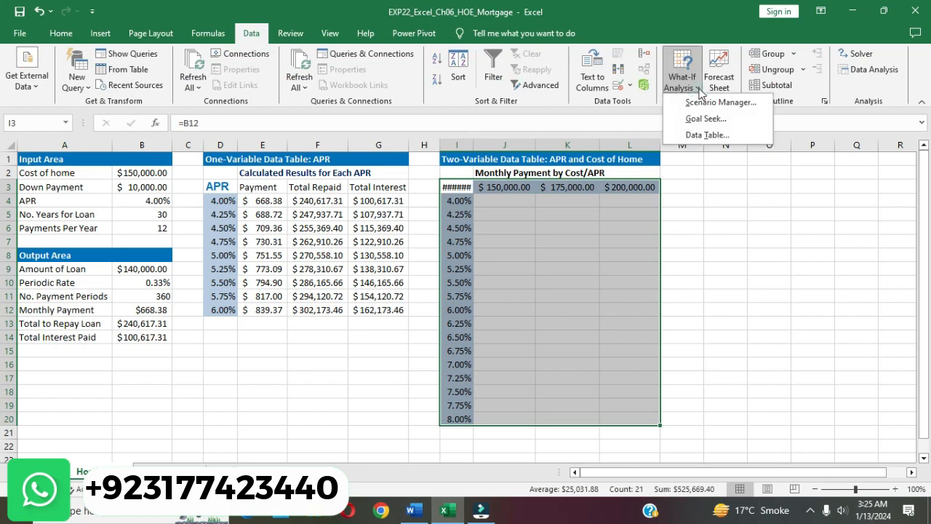
pyautogui.click(706, 135)
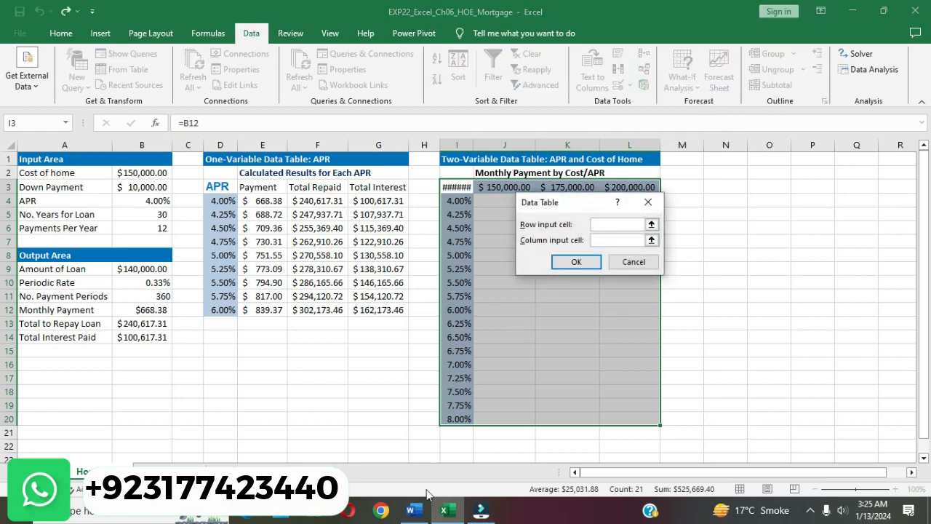
# Complete the two-variable data table with B2 as the row input cell and B4 as the column input cell.
pyautogui.click(411, 510)
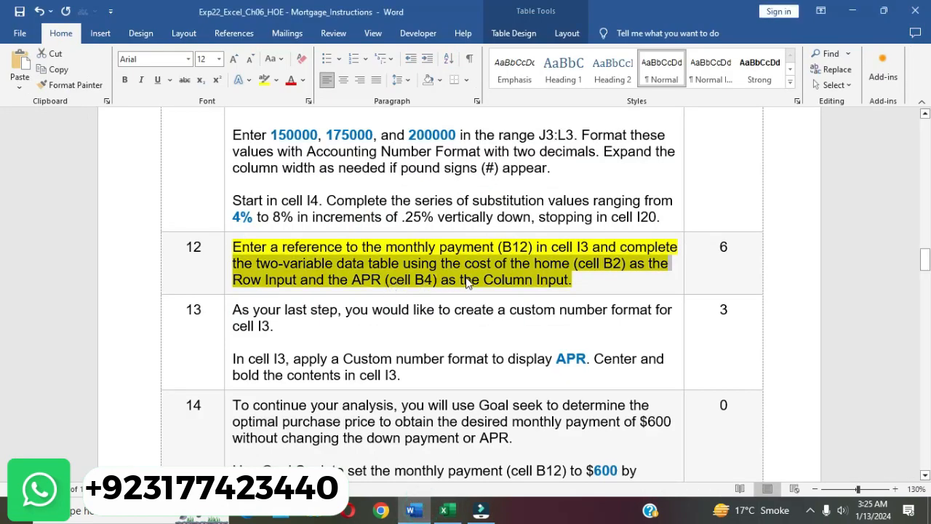
pyautogui.click(444, 509)
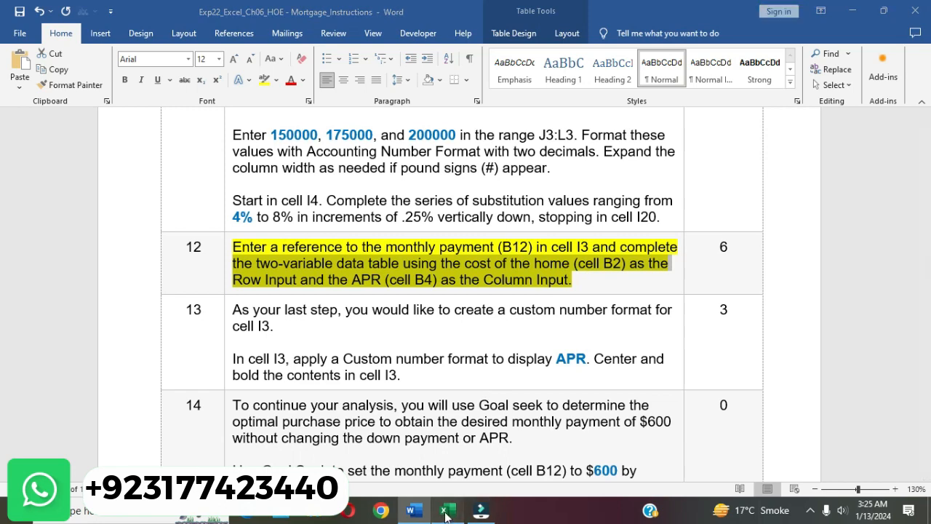
pyautogui.click(144, 173)
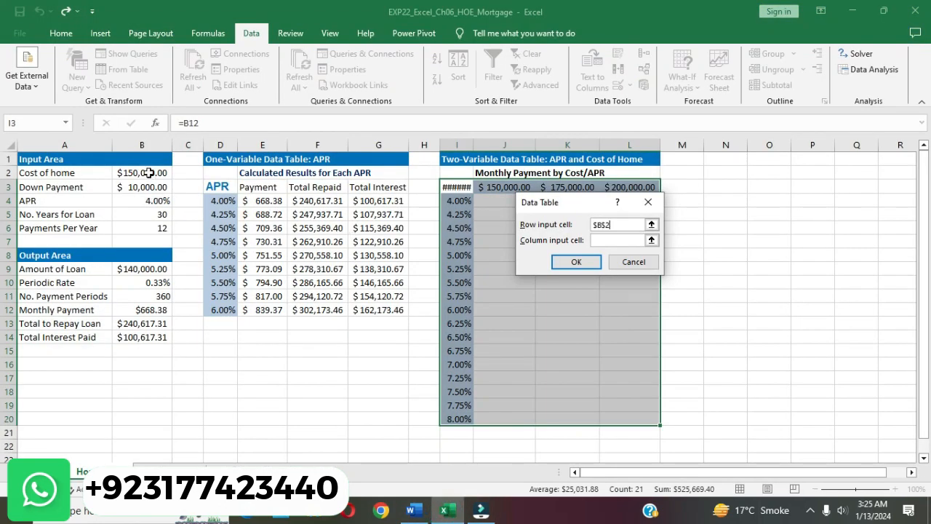
pyautogui.click(617, 240)
pyautogui.click(417, 510)
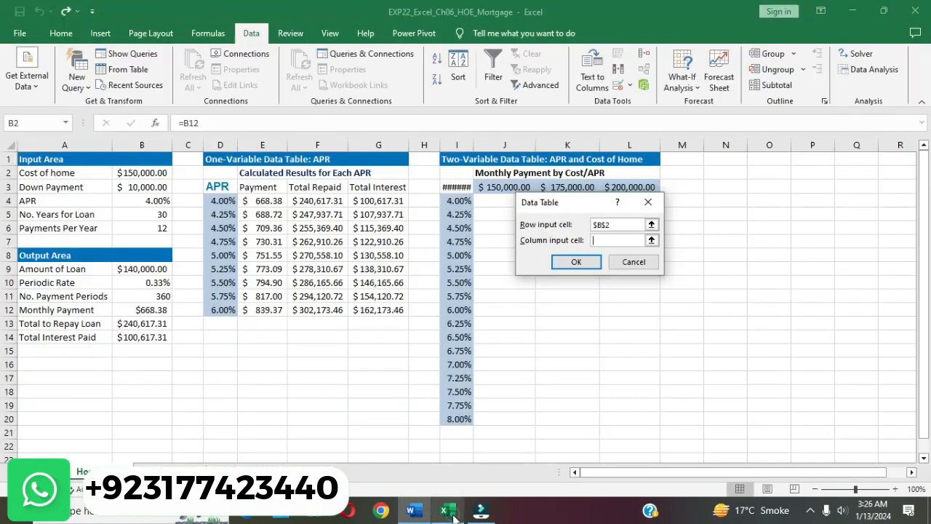
pyautogui.click(444, 509)
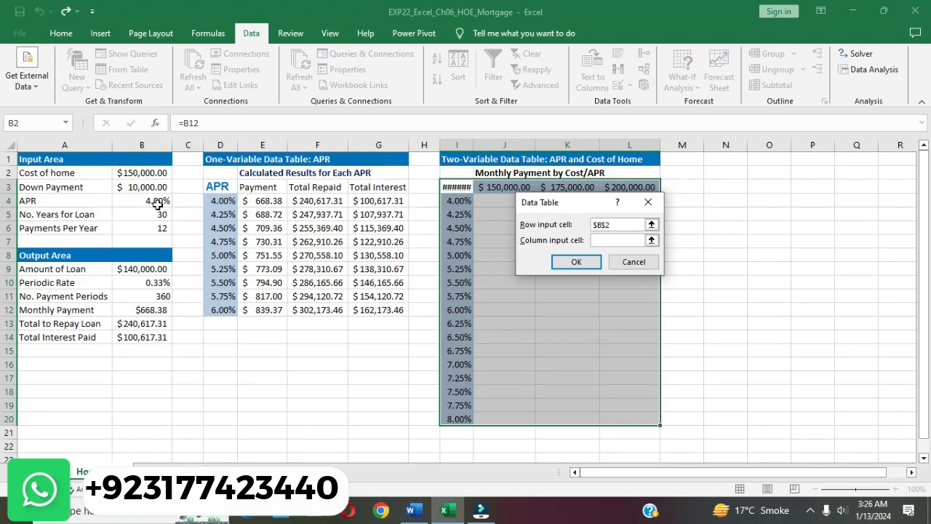
pyautogui.click(154, 202)
pyautogui.click(576, 262)
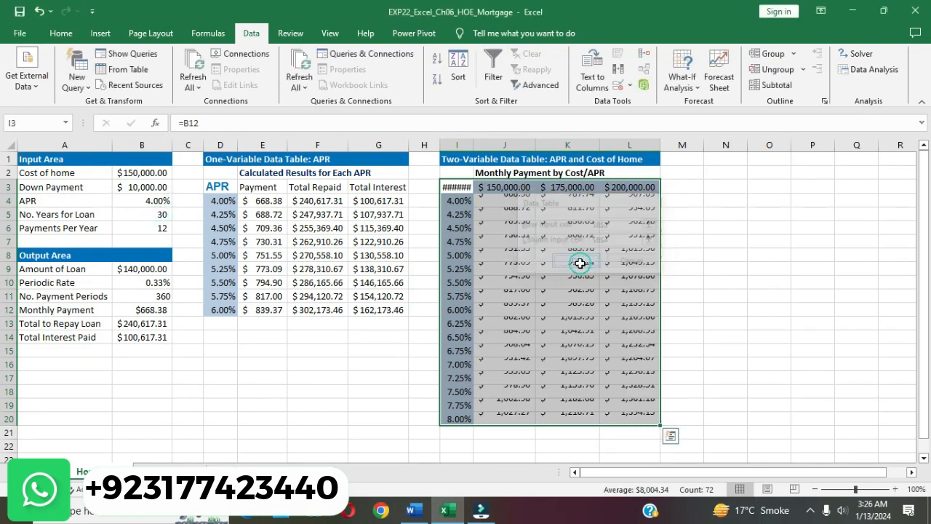
pyautogui.click(763, 287)
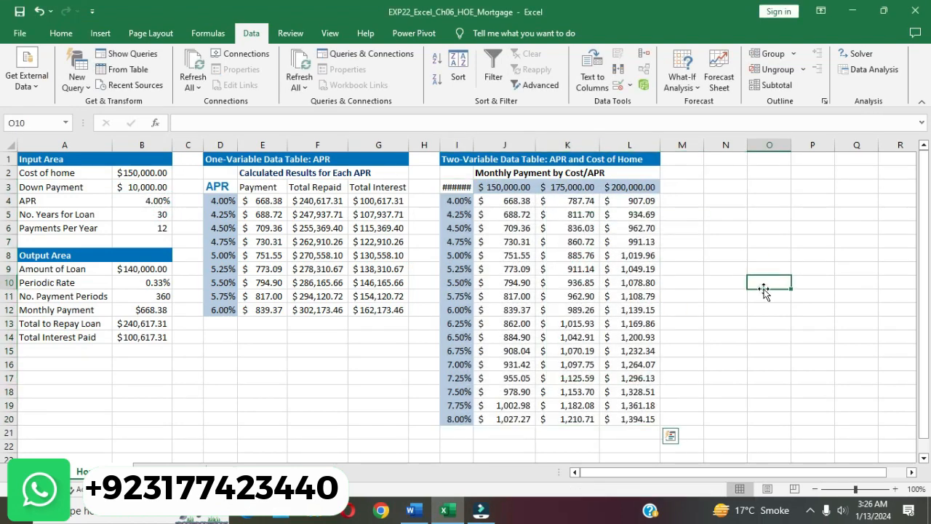
# Switch to the Word instructions and remove the yellow highlighting from the text of step 12.
pyautogui.click(412, 510)
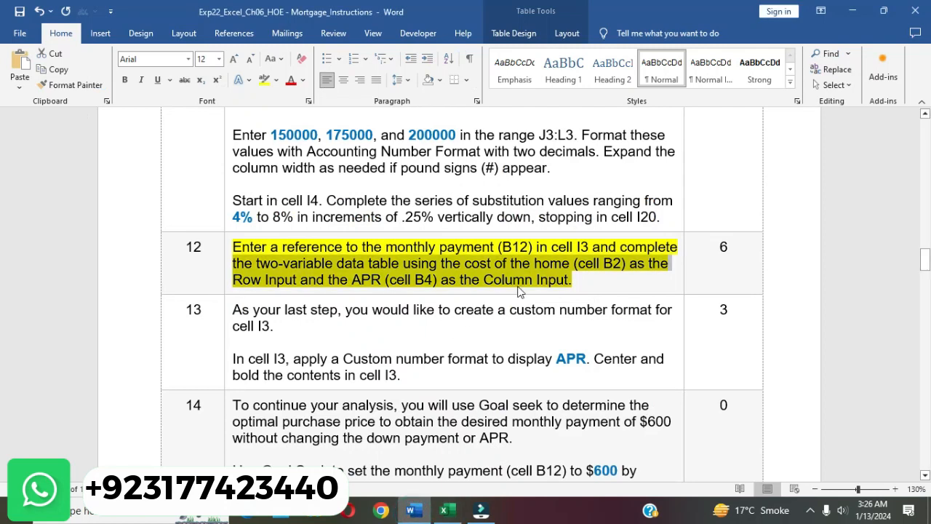
pyautogui.click(519, 288)
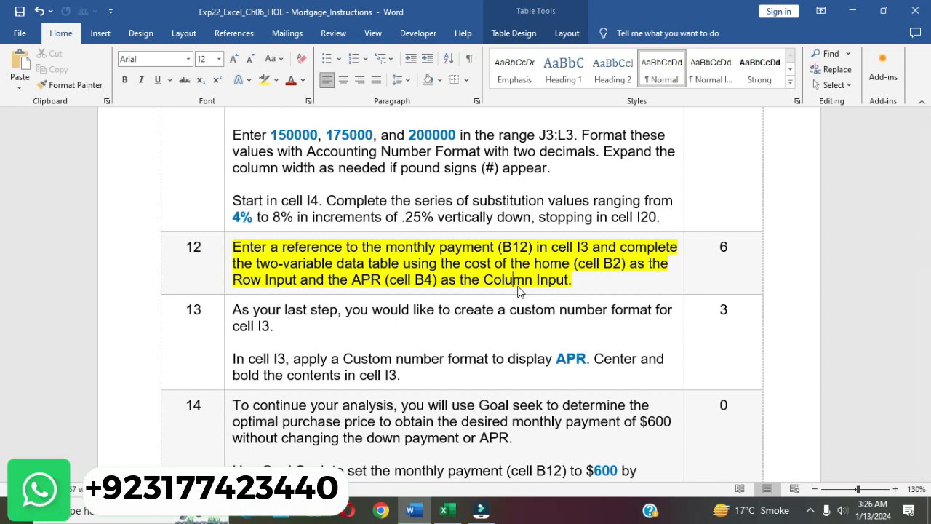
pyautogui.click(229, 249)
pyautogui.click(286, 228)
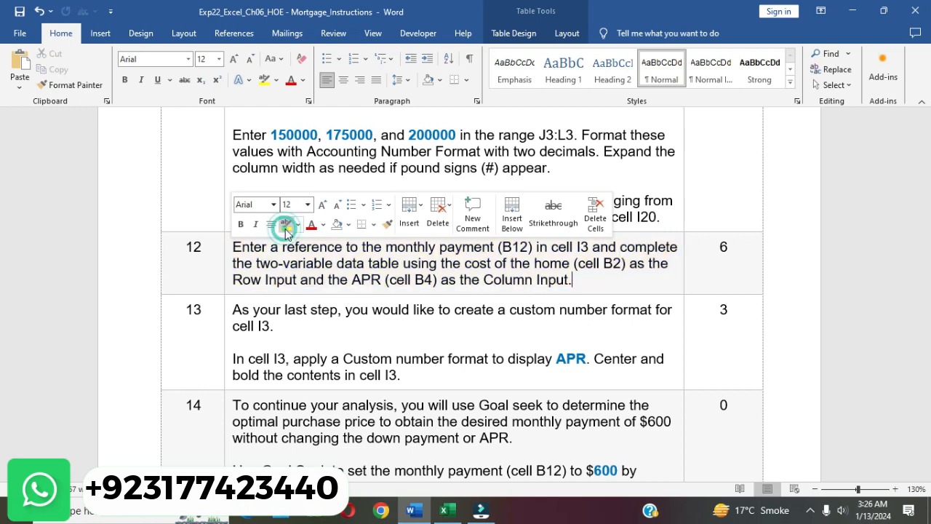
pyautogui.click(333, 299)
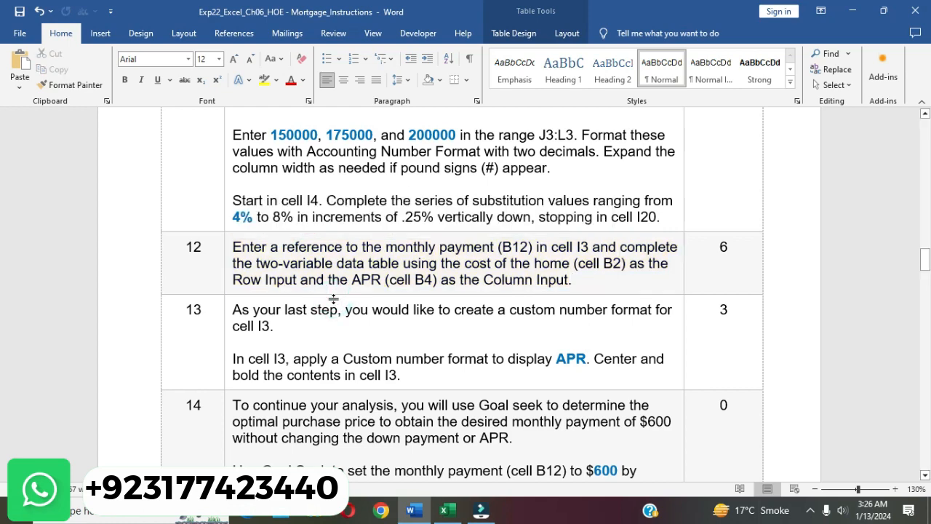
# Highlight the instruction text of step 13 in yellow.
pyautogui.scroll(-2, 333, 298)
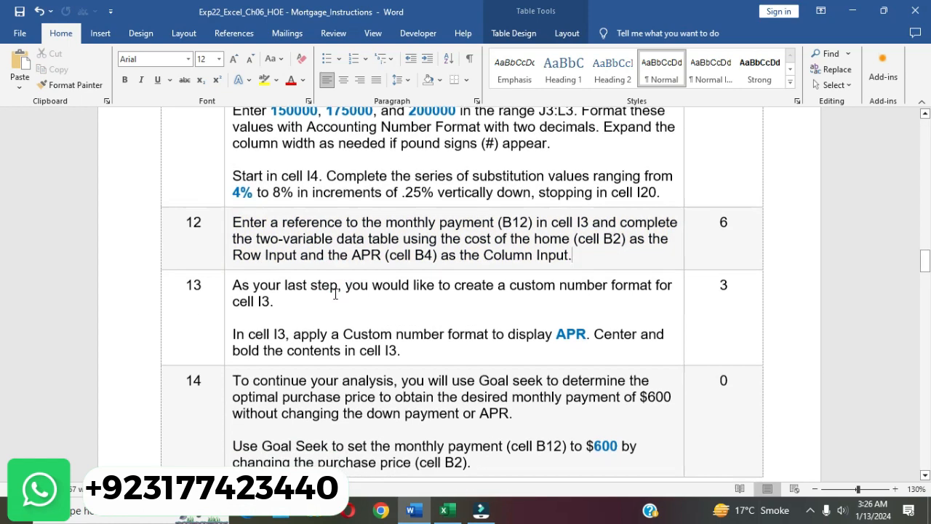
pyautogui.scroll(-1, 335, 293)
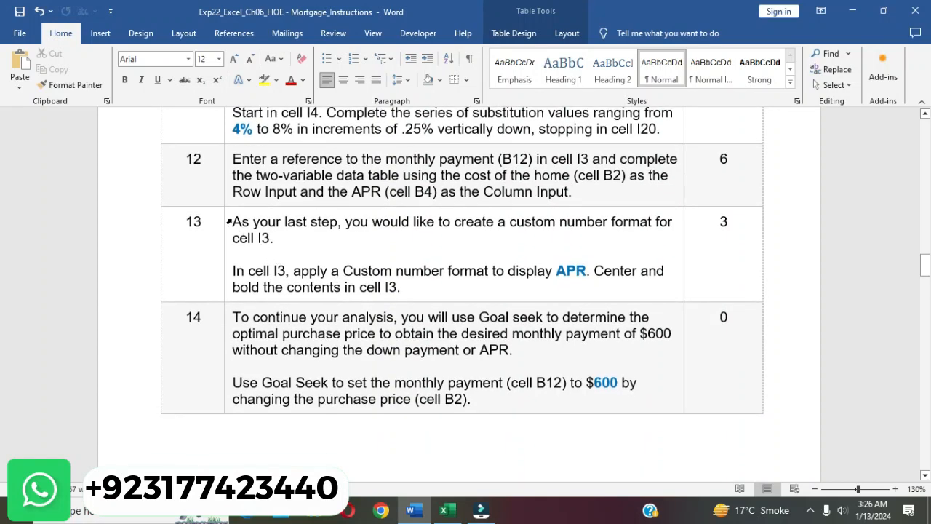
pyautogui.click(228, 221)
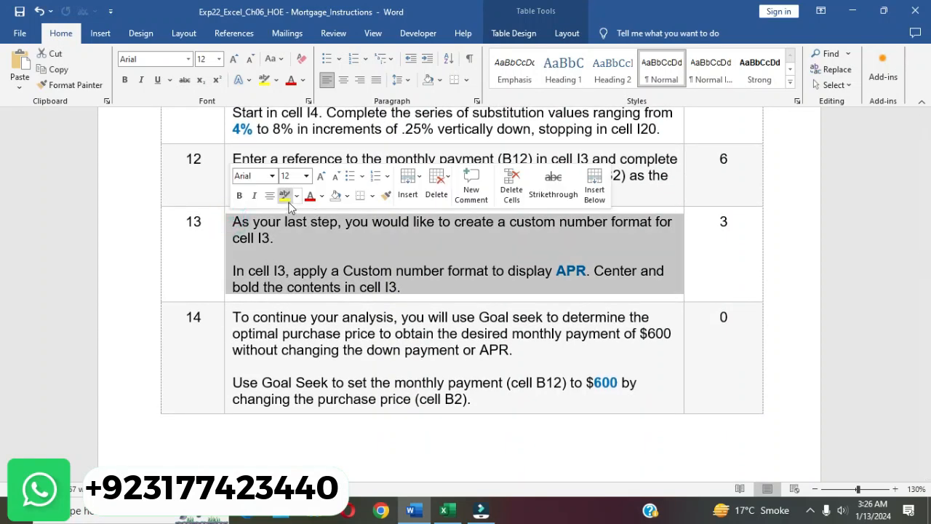
pyautogui.click(286, 198)
pyautogui.click(314, 259)
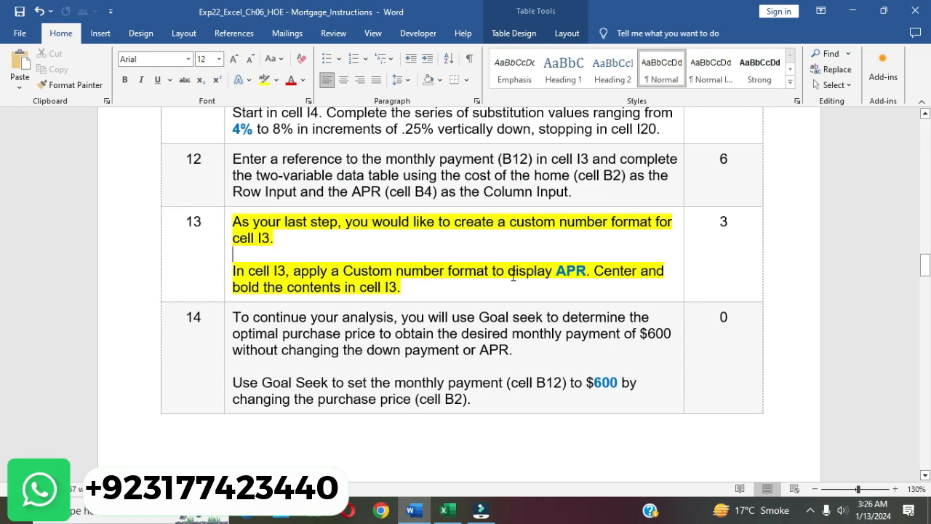
# Switch to the Excel workbook and apply the custom number format "APR" to cell I3.
pyautogui.moveTo(557, 272); pyautogui.dragTo(586, 274)
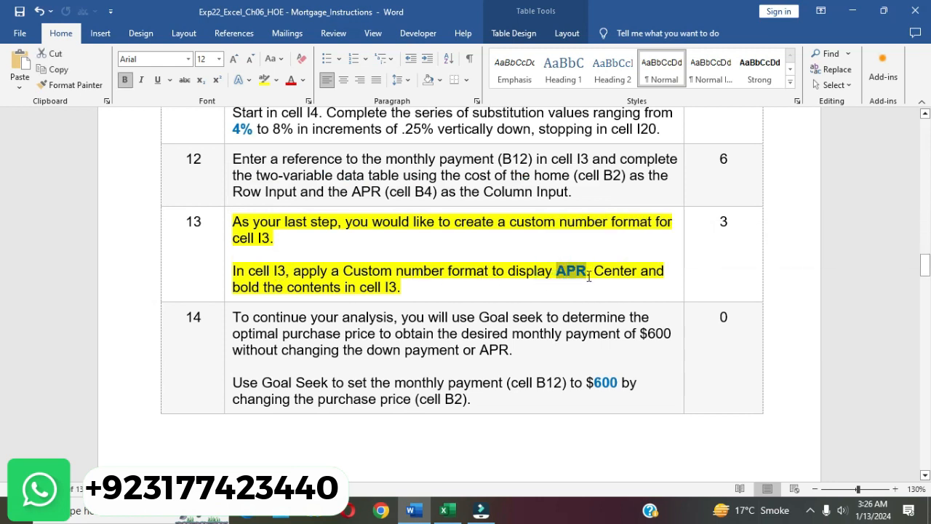
pyautogui.click(446, 510)
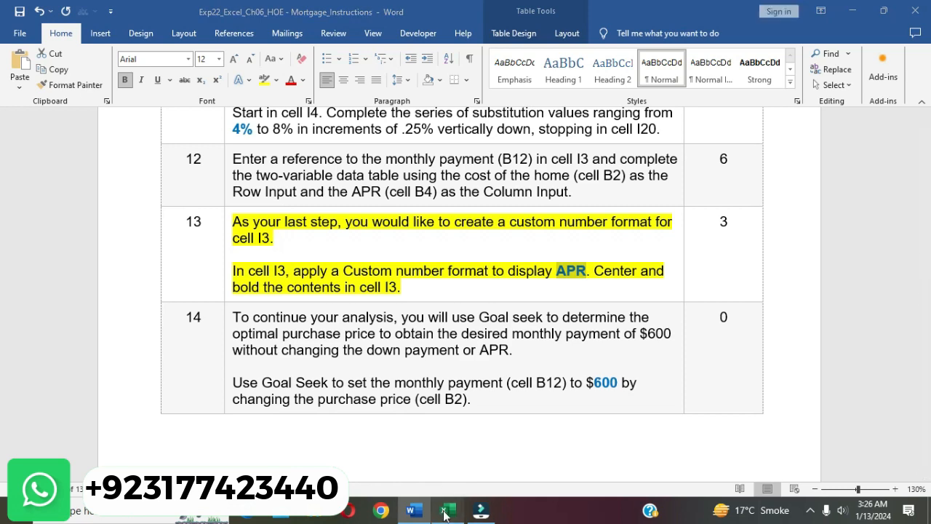
pyautogui.click(457, 187)
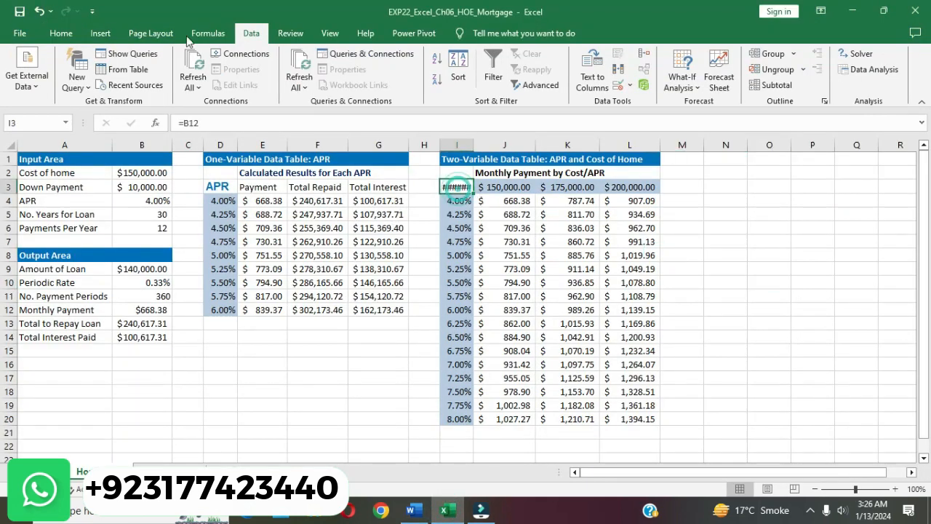
pyautogui.click(61, 33)
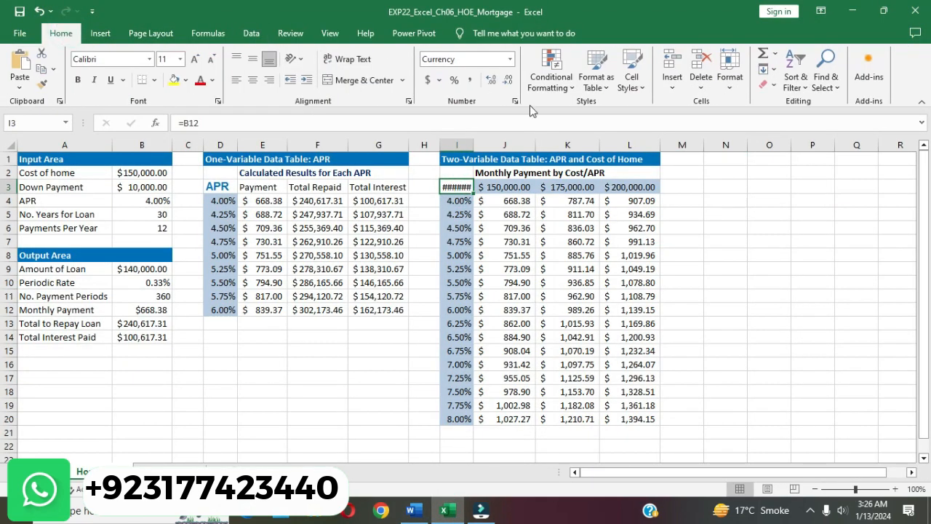
pyautogui.click(515, 101)
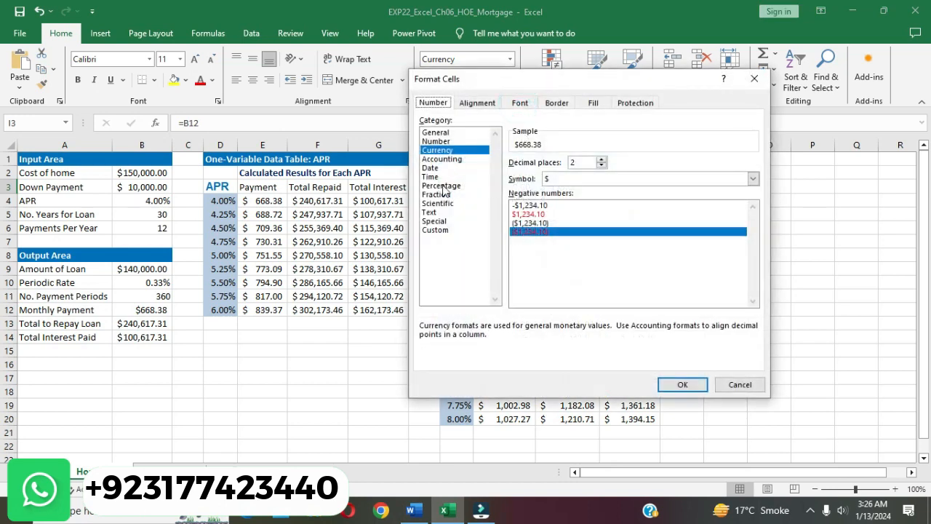
pyautogui.click(435, 230)
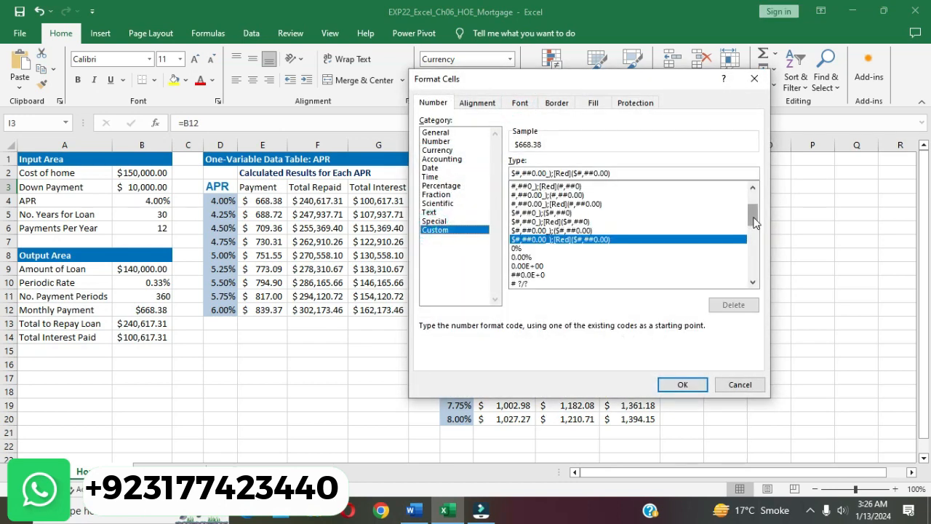
pyautogui.moveTo(753, 216); pyautogui.dragTo(754, 209)
pyautogui.click(539, 186)
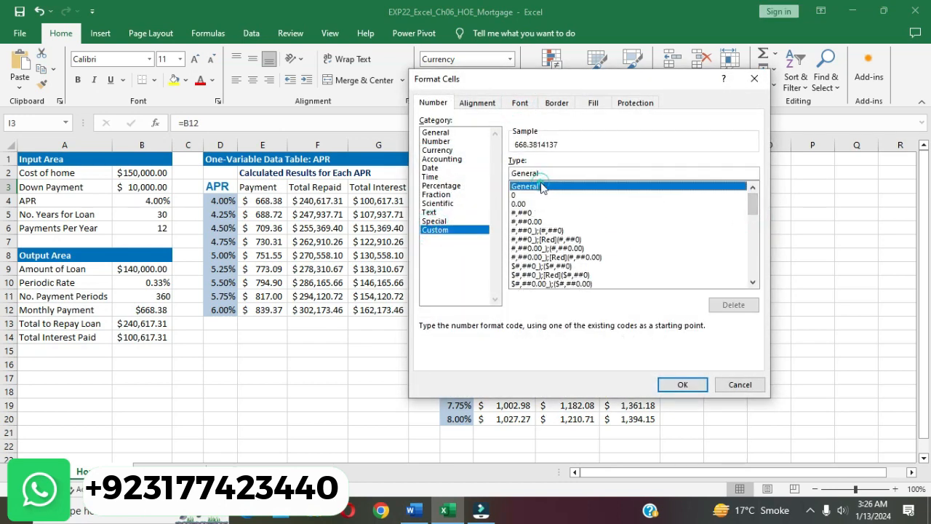
pyautogui.click(563, 173)
pyautogui.press('BackSpace')
pyautogui.press('BackSpace')
pyautogui.press('BackSpace')
pyautogui.press('BackSpace')
pyautogui.press('BackSpace')
pyautogui.press('BackSpace')
pyautogui.press('BackSpace')
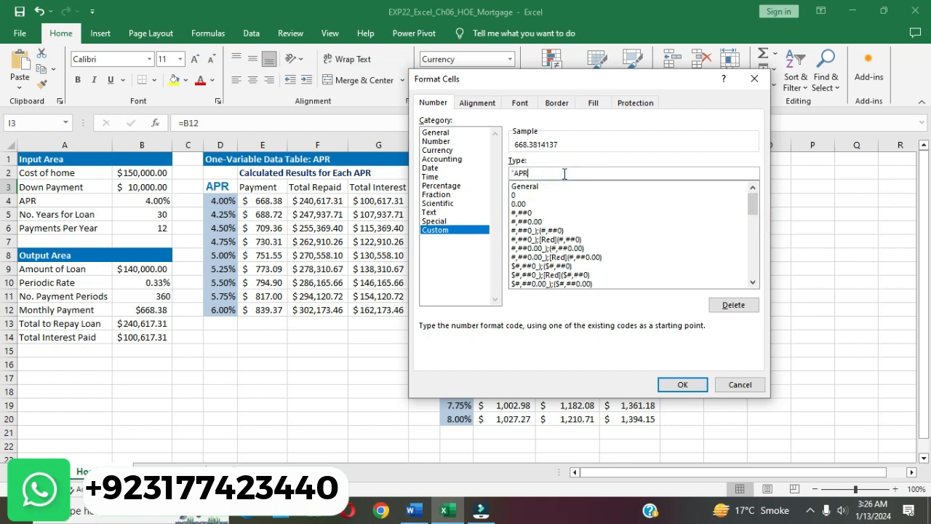
pyautogui.write('"APR"')
pyautogui.click(684, 385)
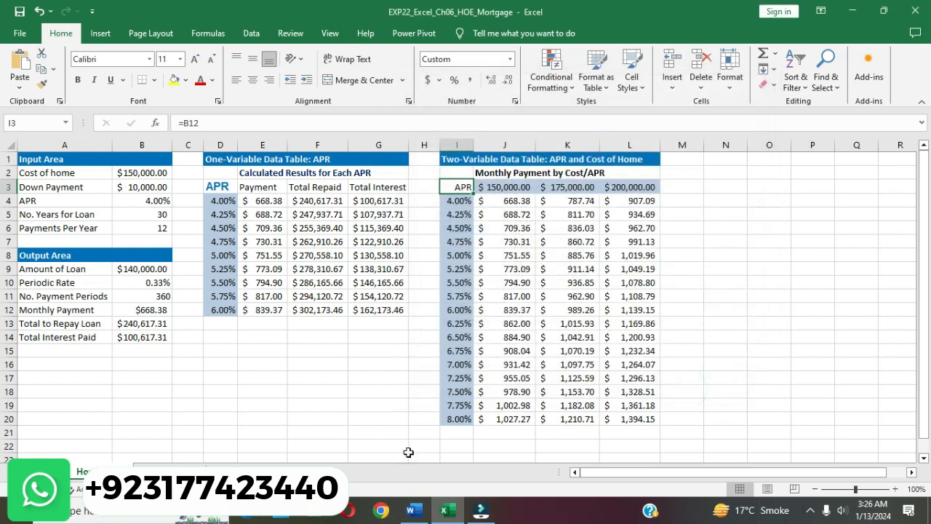
# Check the centering and bolding instruction of step 13 in Word, and center and bold cell I3 in the Excel workbook.
pyautogui.click(412, 510)
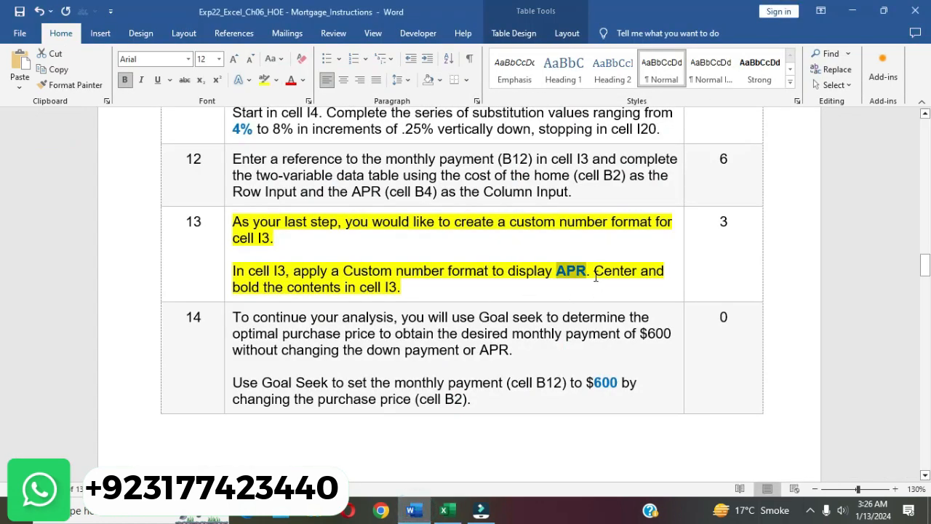
pyautogui.moveTo(594, 273); pyautogui.dragTo(400, 289)
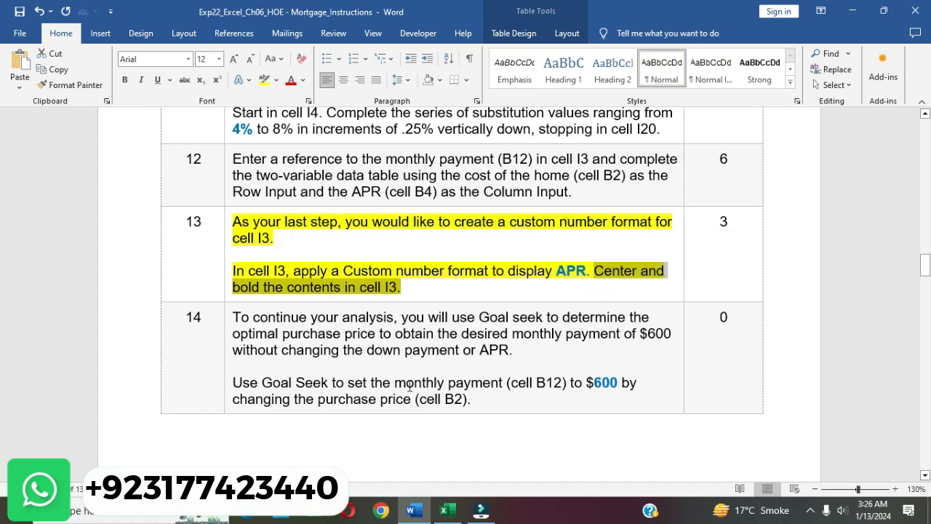
pyautogui.click(446, 509)
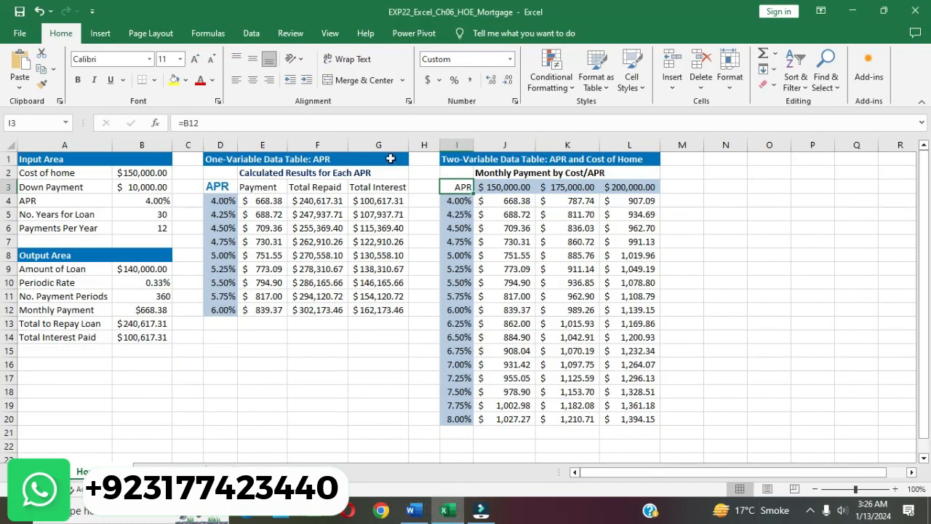
pyautogui.click(253, 80)
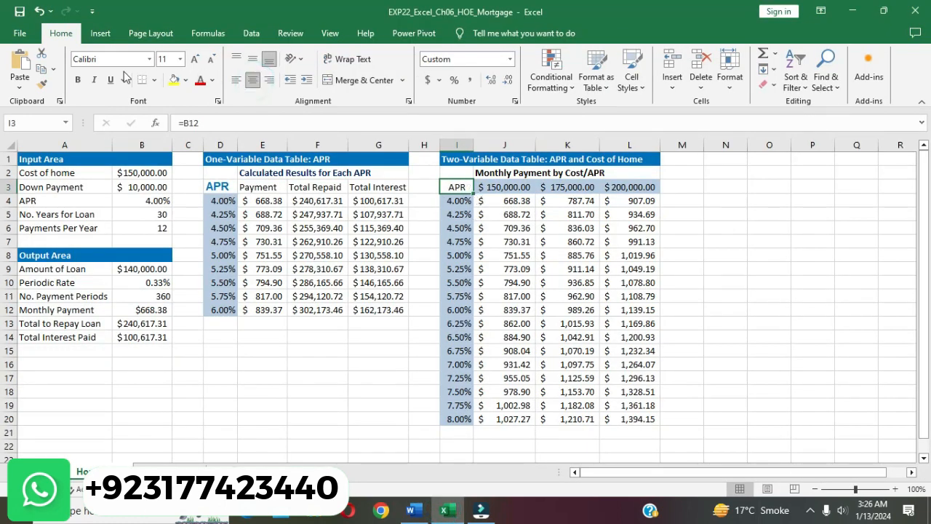
pyautogui.click(78, 81)
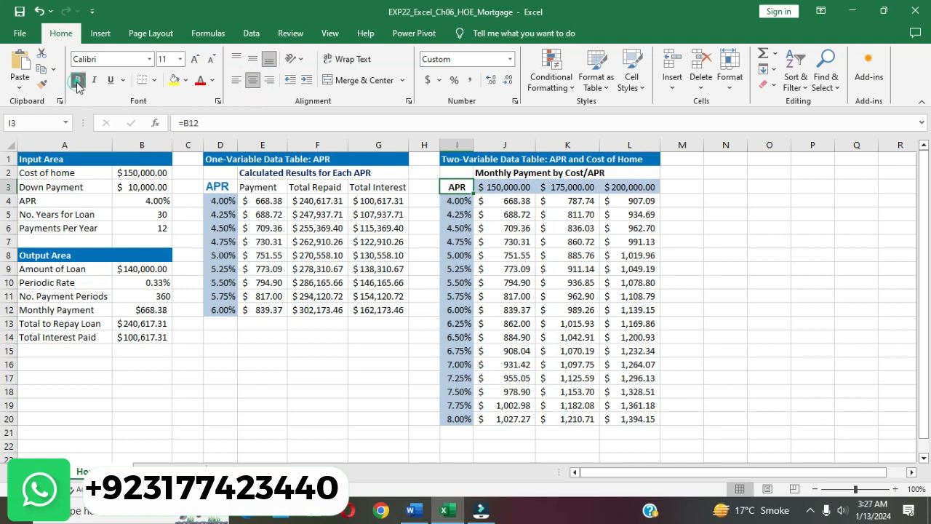
pyautogui.click(713, 179)
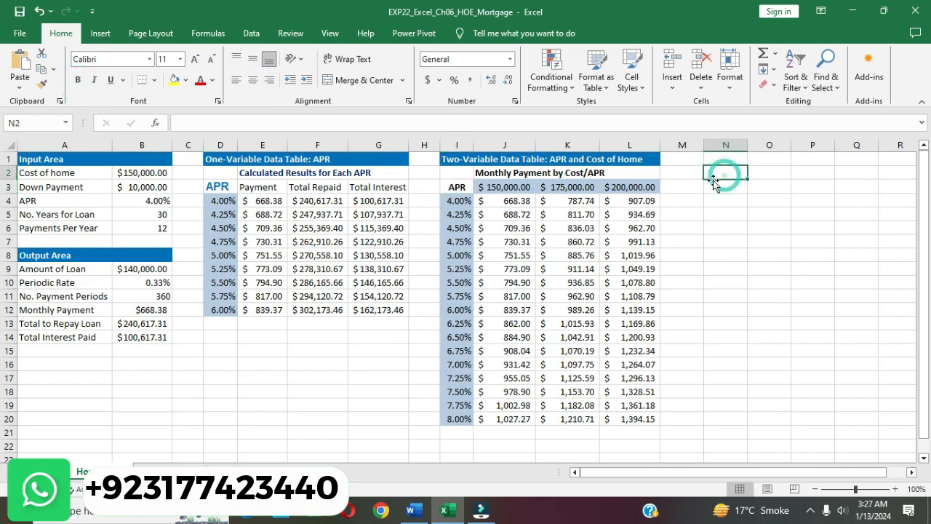
# Switch to the Word instructions and remove the yellow highlighting from the text of step 13.
pyautogui.click(414, 510)
pyautogui.click(449, 270)
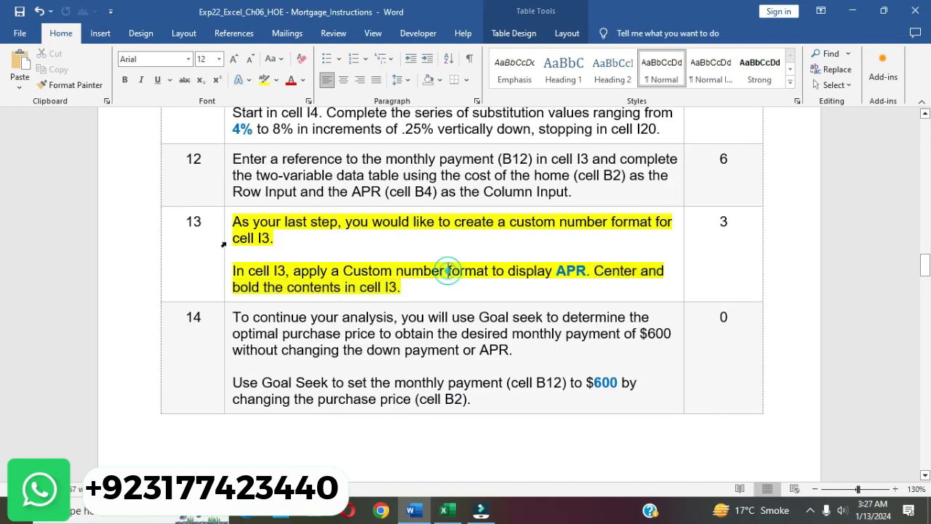
pyautogui.click(224, 226)
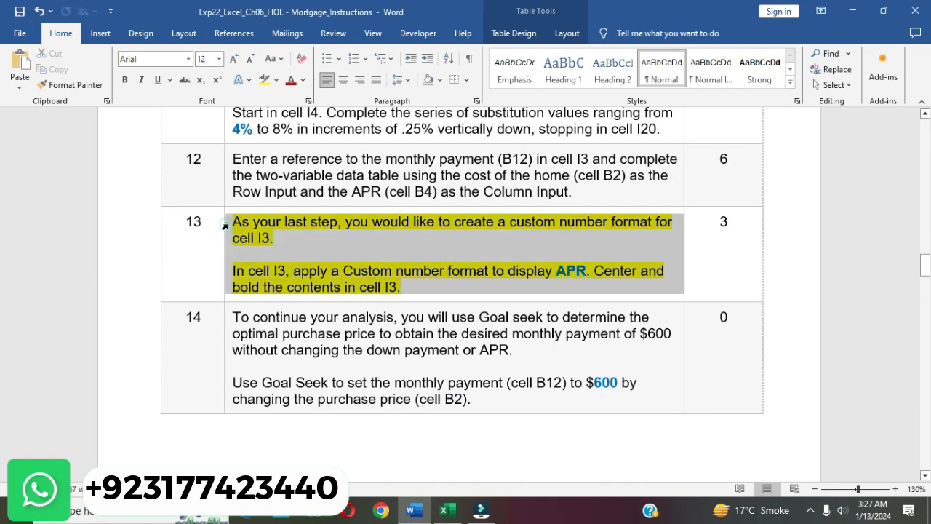
pyautogui.click(280, 205)
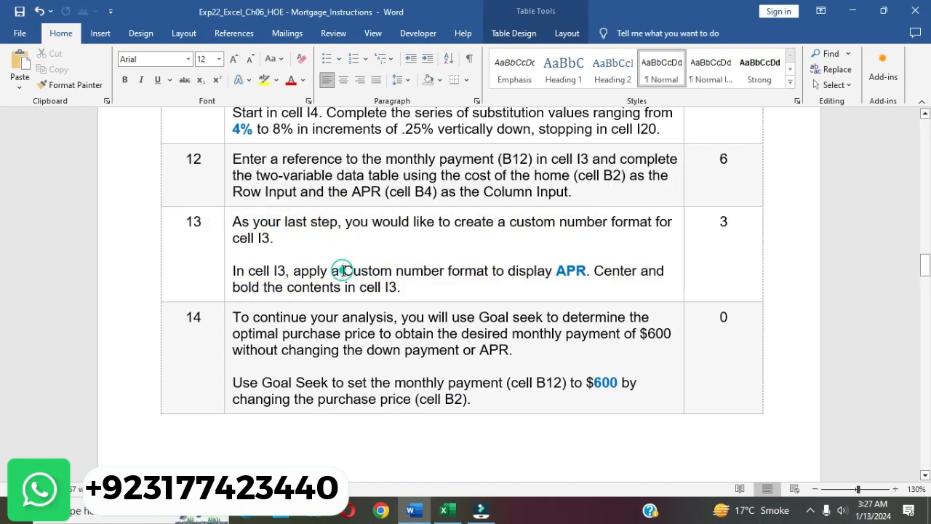
# Highlight the instruction text of step 14 in yellow.
pyautogui.scroll(-10, 341, 270)
pyautogui.scroll(-3, 344, 270)
pyautogui.scroll(15, 344, 270)
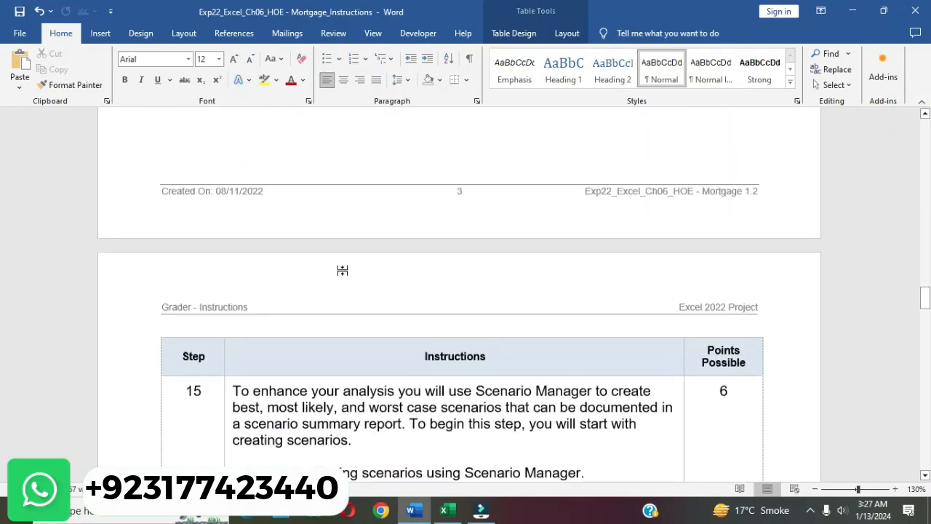
pyautogui.scroll(-5, 343, 270)
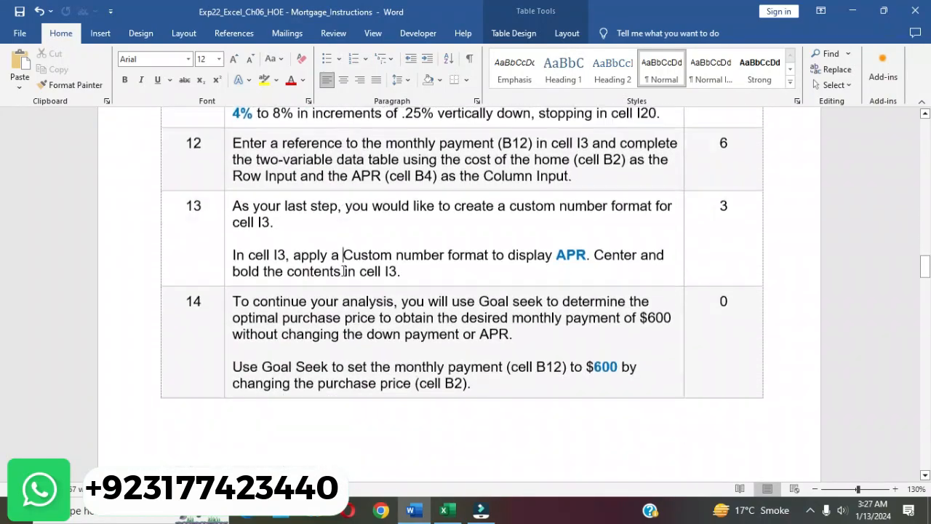
pyautogui.click(223, 257)
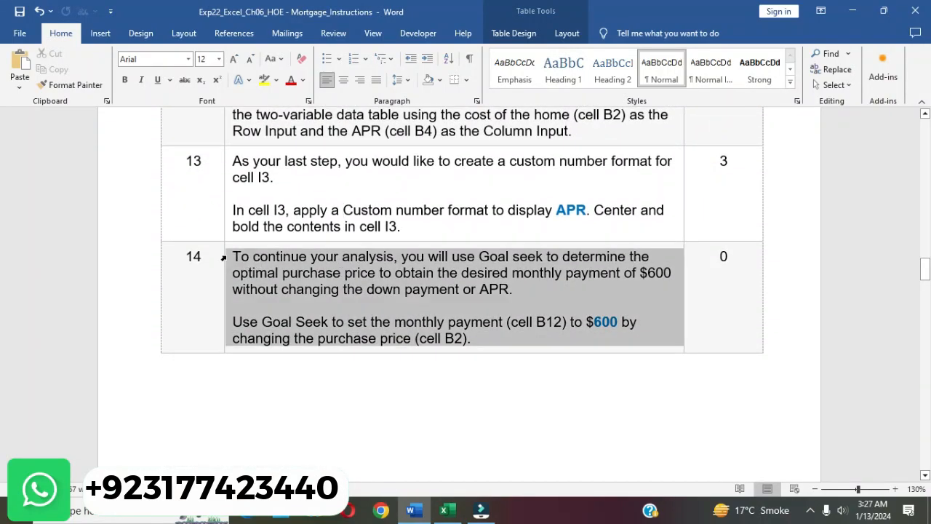
pyautogui.click(282, 238)
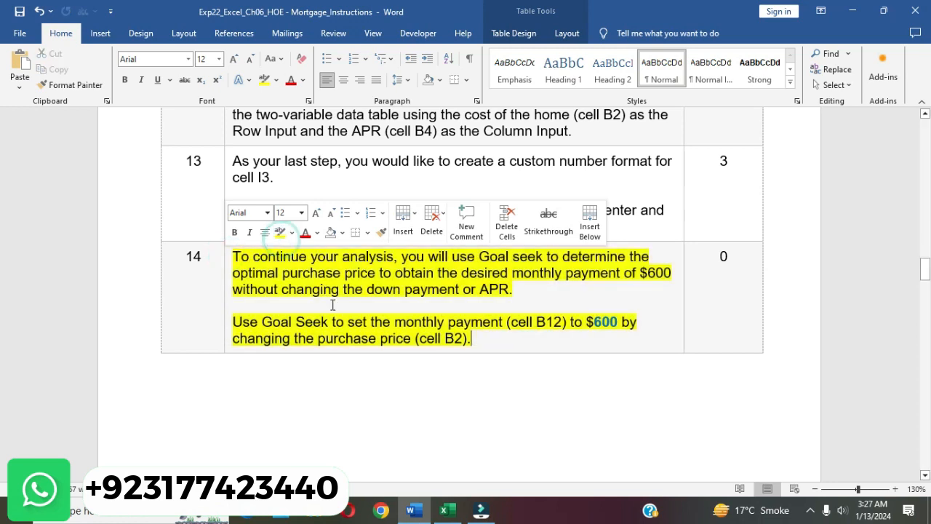
pyautogui.click(331, 306)
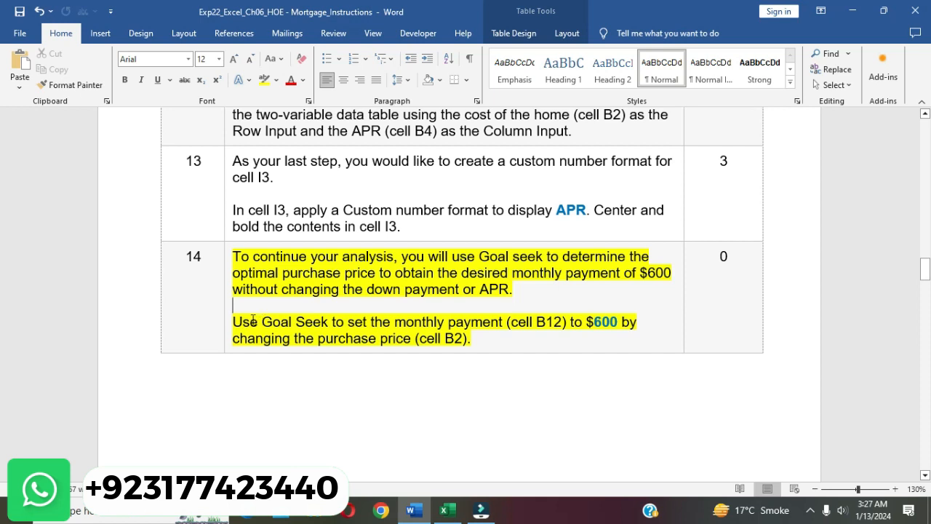
# Review the Goal Seek instruction of step 14, and select the monthly payment cell B12 in the Excel workbook.
pyautogui.moveTo(239, 321); pyautogui.dragTo(491, 355)
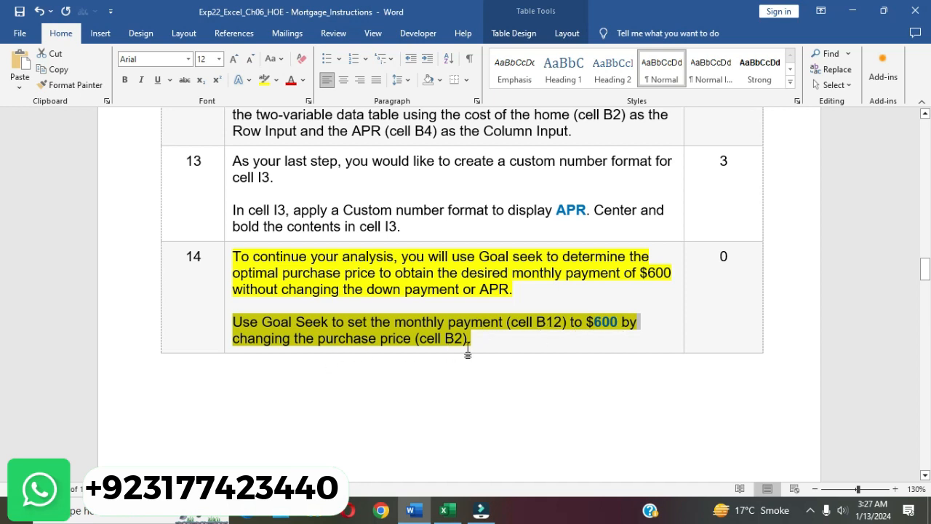
pyautogui.hotkey('alt', 'Tab')
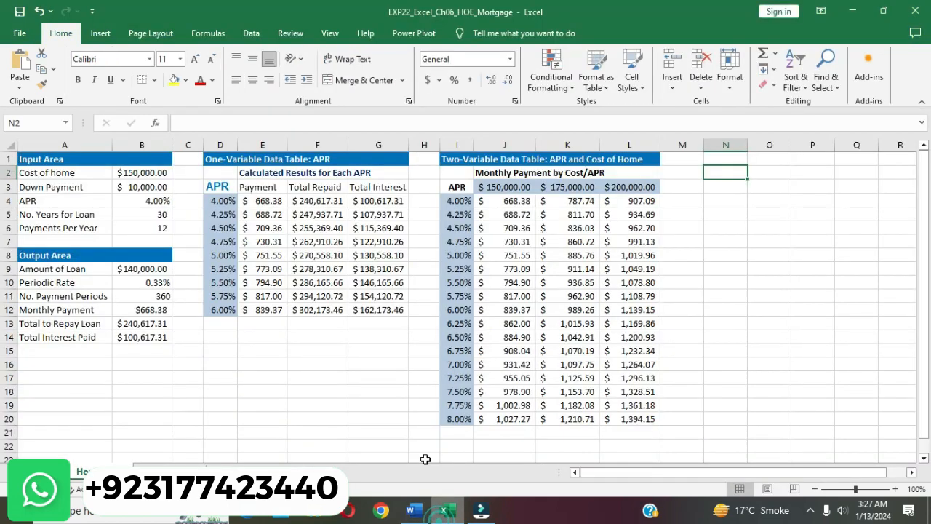
pyautogui.click(148, 311)
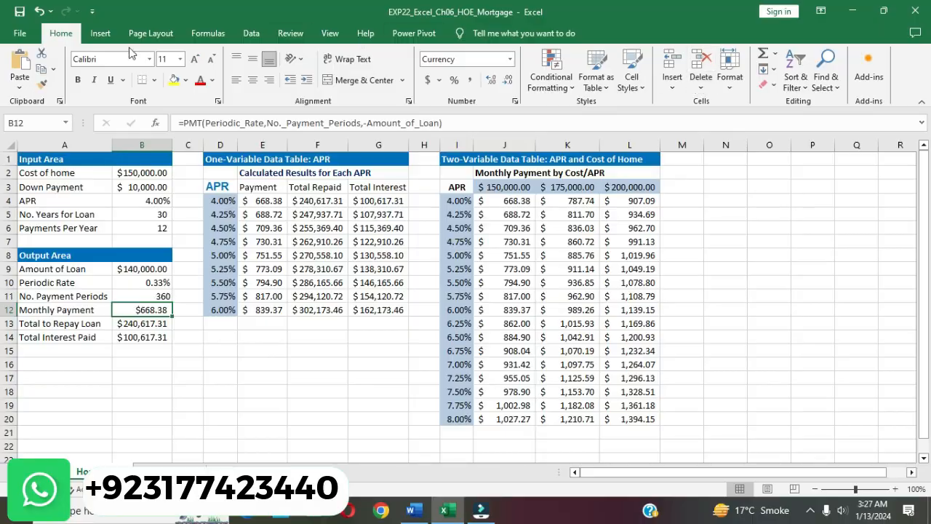